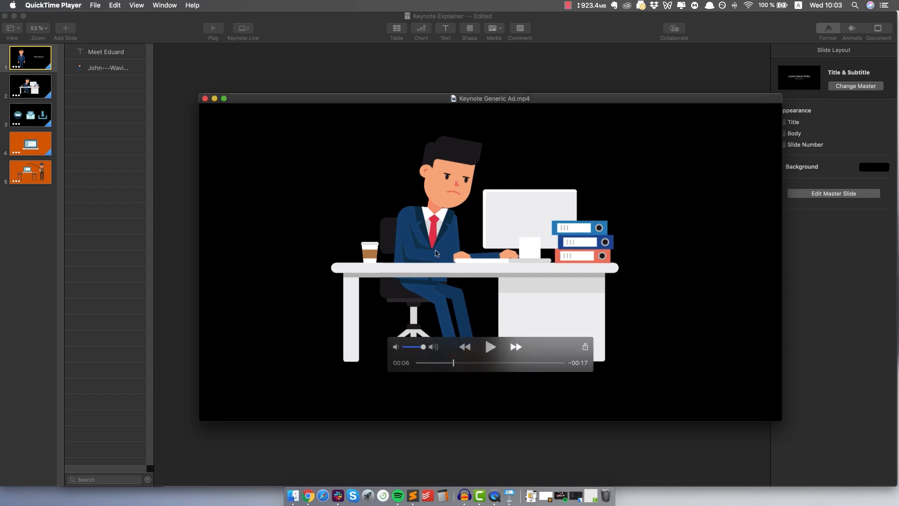
Switch to Keynote and back to QuickTime Player, scrub through Keynote Generic Ad.mp4, and return to its start.
{"action": "left_click", "coordinate": [301, 22]}
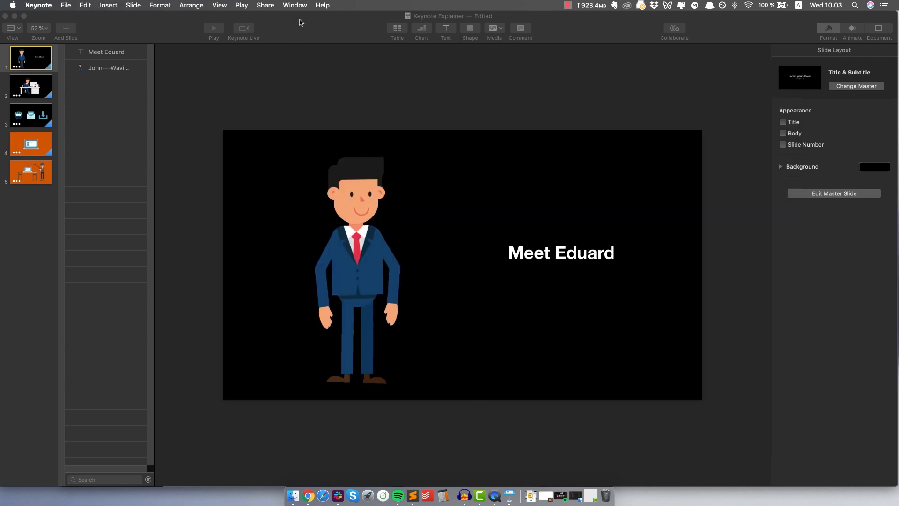
{"action": "left_click", "coordinate": [498, 501]}
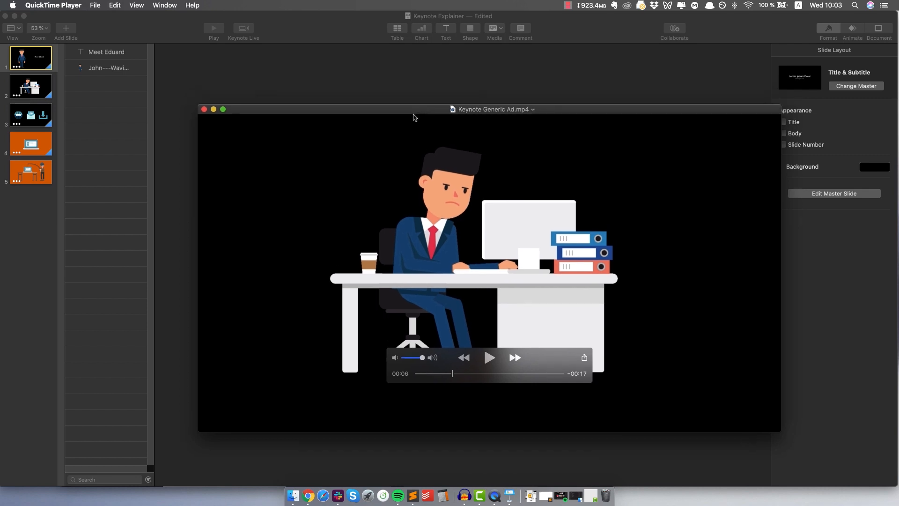
{"action": "left_click_drag", "start_coordinate": [411, 115], "coordinate": [390, 122]}
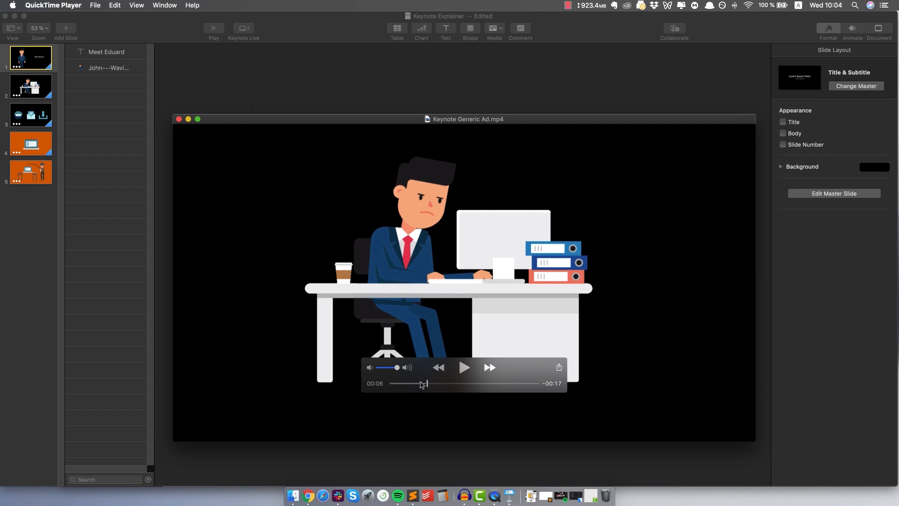
{"action": "left_click_drag", "start_coordinate": [490, 384], "coordinate": [388, 383]}
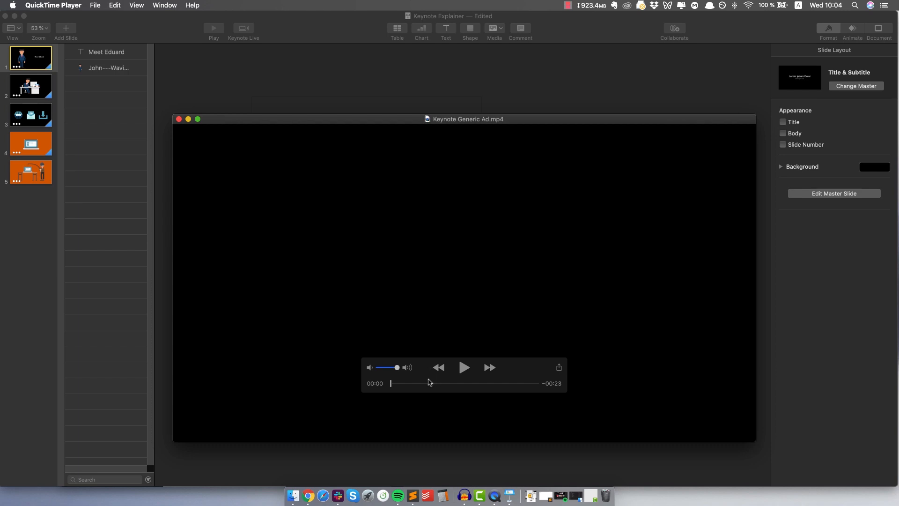
{"action": "left_click", "coordinate": [408, 384]}
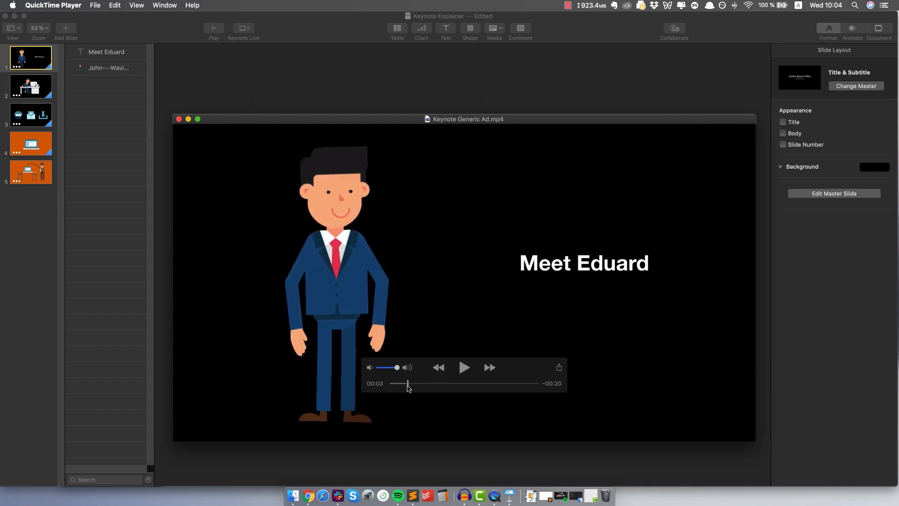
{"action": "left_click_drag", "start_coordinate": [433, 386], "coordinate": [530, 384]}
{"action": "left_click", "coordinate": [392, 383]}
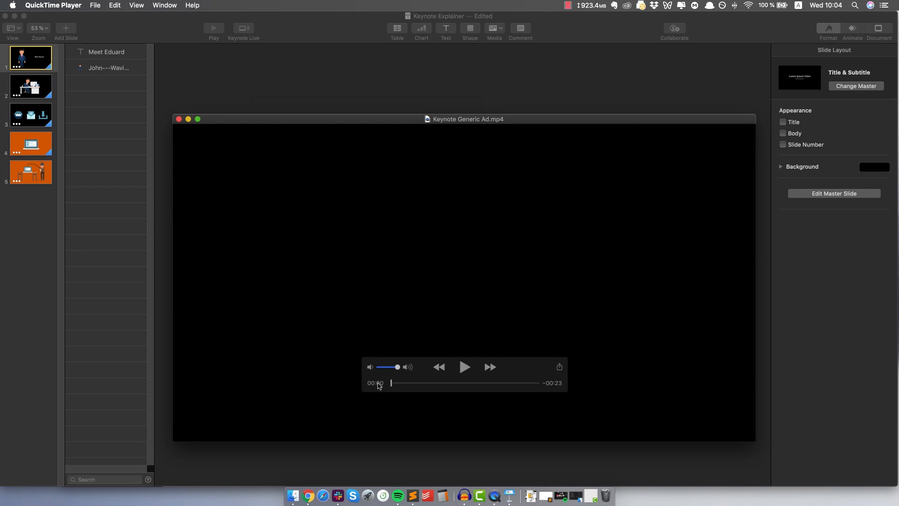
Watch Keynote Generic Ad.mp4 in full screen to the end, and exit full screen.
{"action": "left_click", "coordinate": [197, 120]}
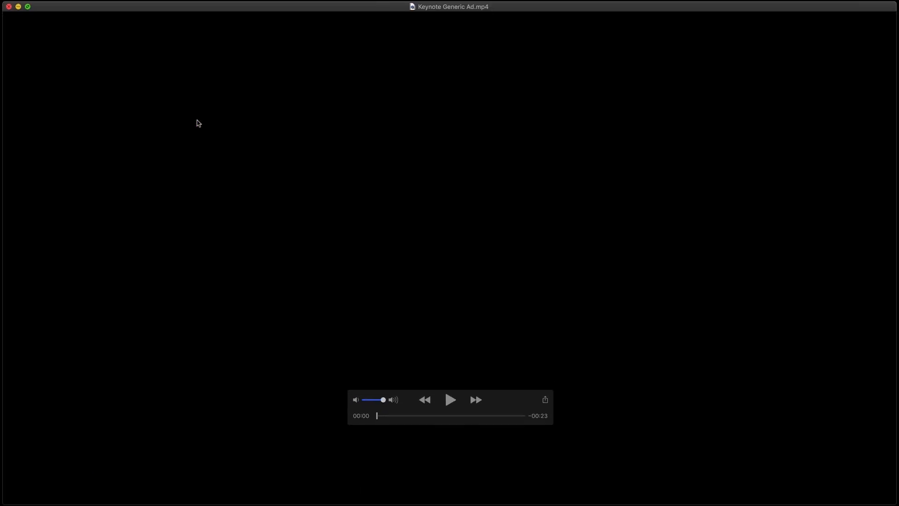
{"action": "key", "text": "space"}
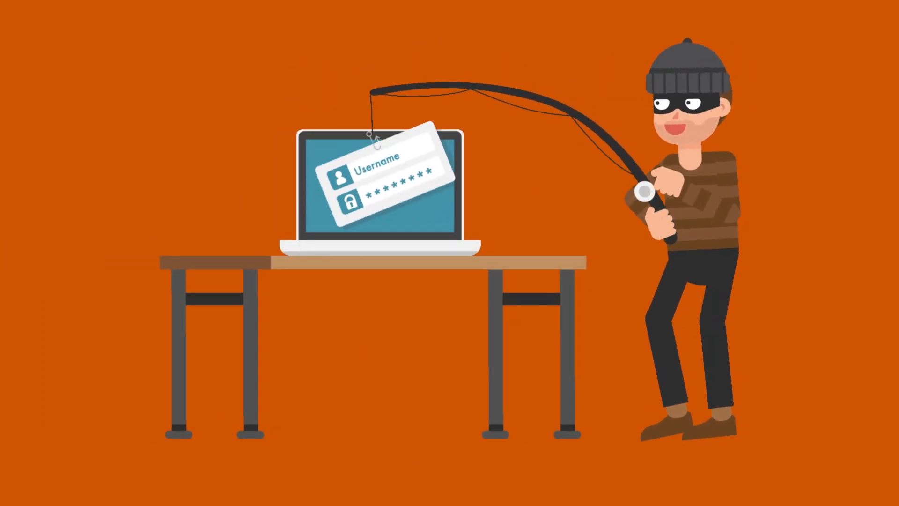
{"action": "key", "text": "Escape"}
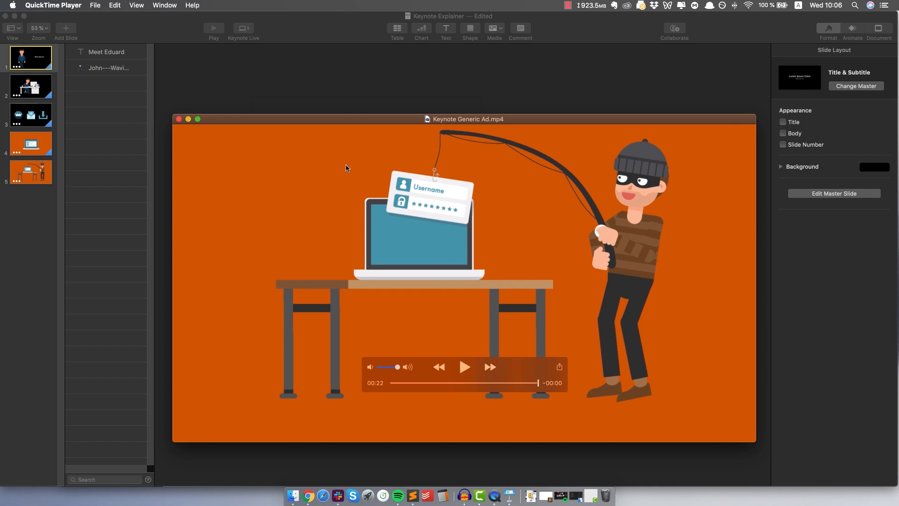
Switch to Keynote and look through the slides of the Keynote Explainer presentation, returning to slide 1.
{"action": "mouse_move", "coordinate": [329, 140]}
{"action": "left_click", "coordinate": [272, 71]}
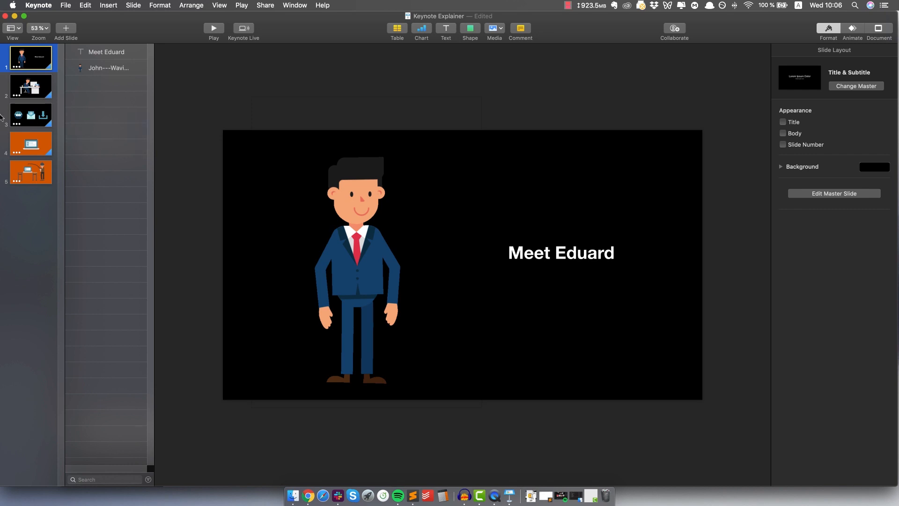
{"action": "left_click", "coordinate": [28, 85]}
{"action": "left_click", "coordinate": [32, 153]}
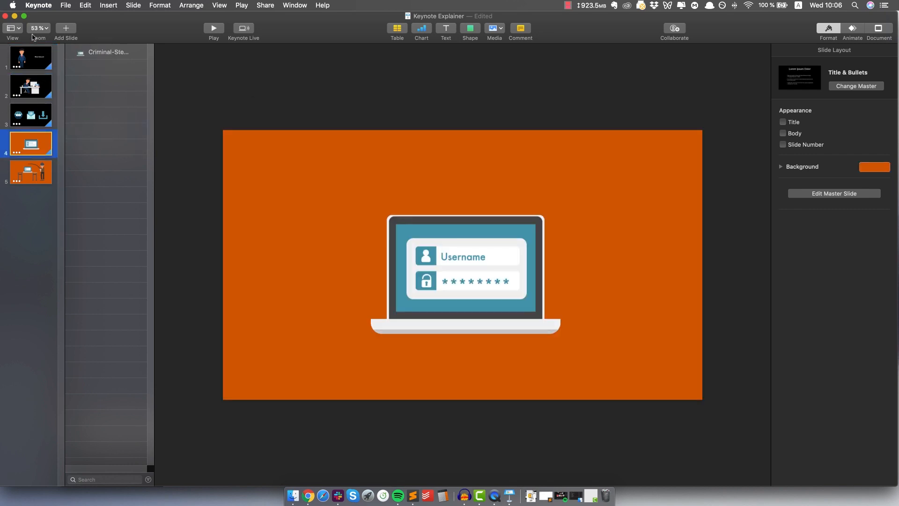
{"action": "left_click", "coordinate": [33, 50]}
Create a new presentation with the standard Black theme.
{"action": "left_click", "coordinate": [65, 5]}
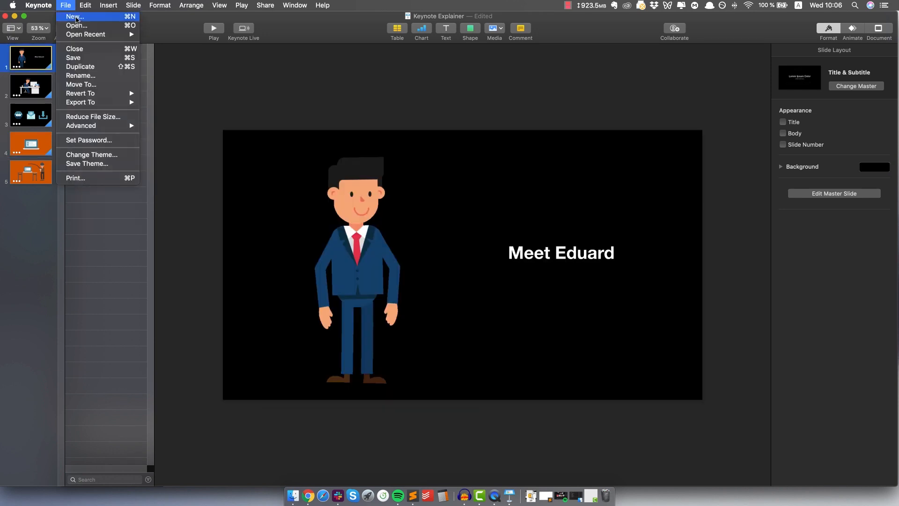
{"action": "left_click", "coordinate": [76, 18]}
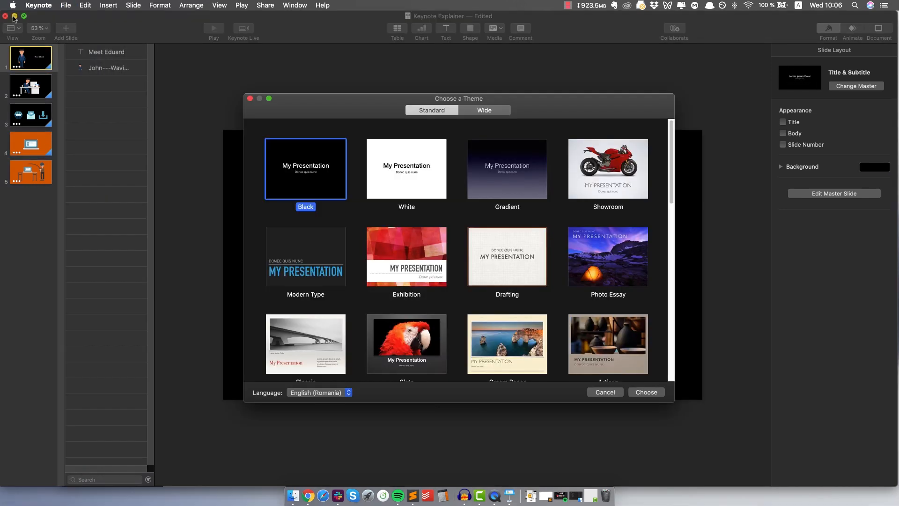
{"action": "key", "text": "Return"}
{"action": "left_click", "coordinate": [311, 310]}
{"action": "left_click", "coordinate": [322, 217]}
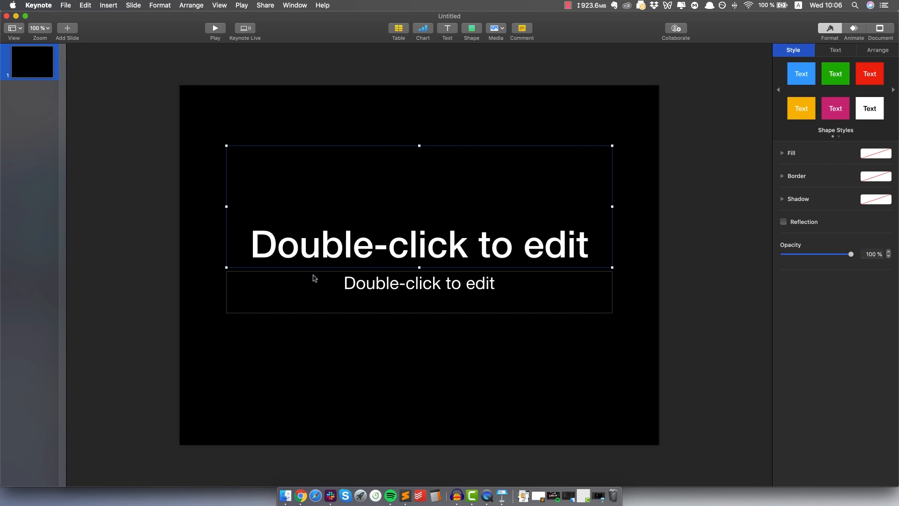
Add four new slides after the title slide so the presentation has five slides.
{"action": "left_click", "coordinate": [32, 107]}
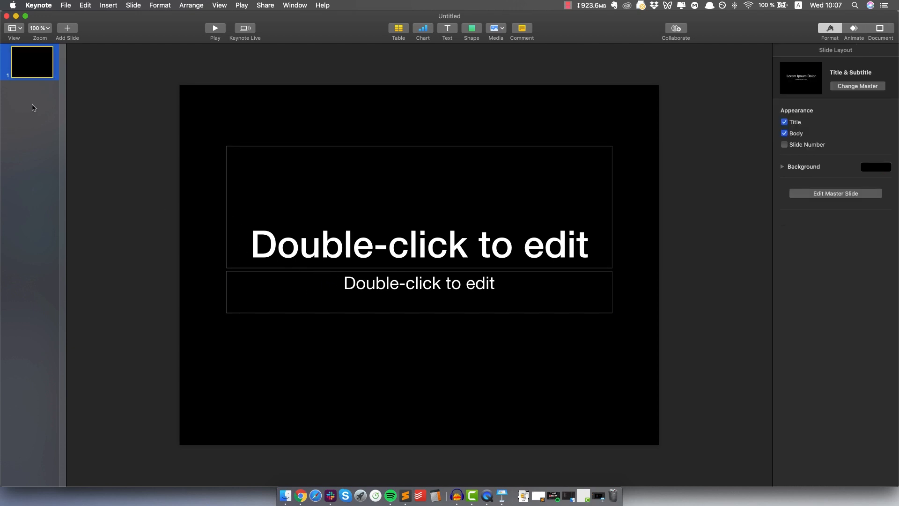
{"action": "right_click", "coordinate": [29, 55]}
{"action": "left_click", "coordinate": [40, 61]}
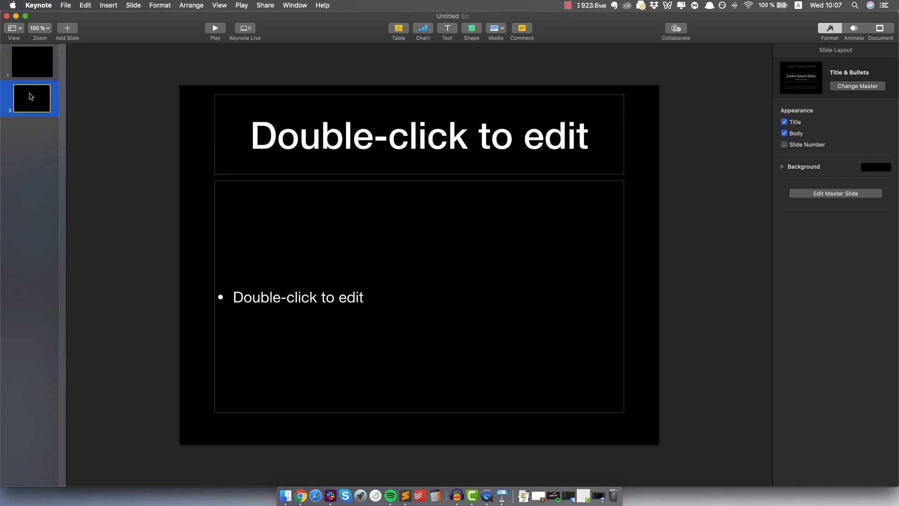
{"action": "right_click", "coordinate": [31, 96]}
{"action": "left_click", "coordinate": [37, 106]}
{"action": "right_click", "coordinate": [36, 140]}
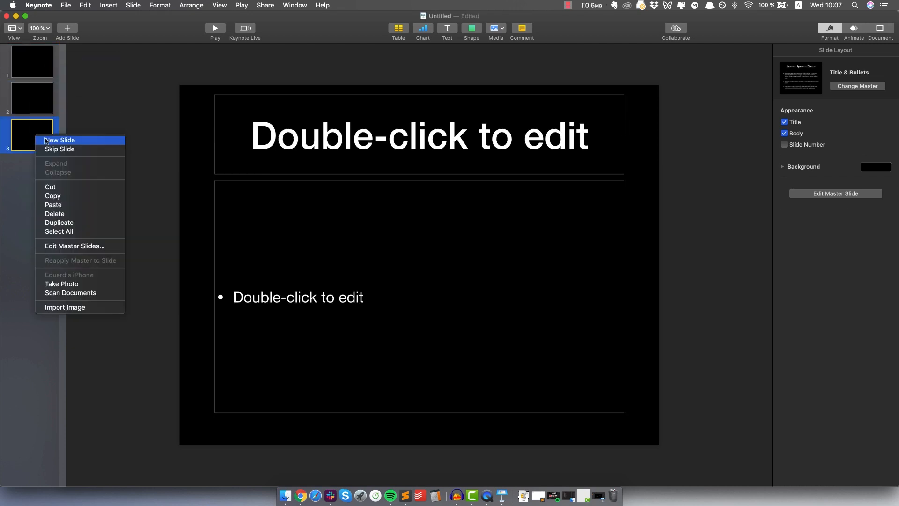
{"action": "left_click", "coordinate": [46, 141]}
{"action": "right_click", "coordinate": [32, 172]}
{"action": "left_click", "coordinate": [39, 178]}
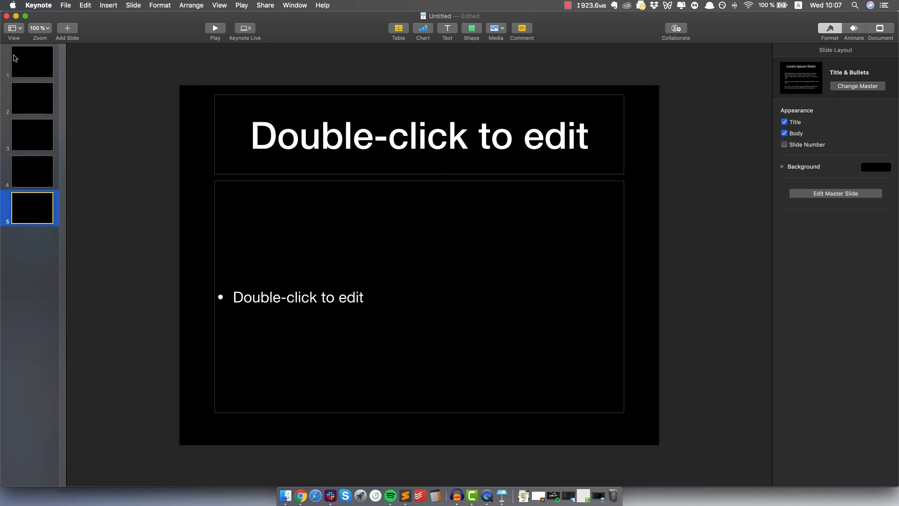
Delete the body and title placeholders from slide 3.
{"action": "left_click", "coordinate": [14, 58]}
{"action": "left_click", "coordinate": [40, 96]}
{"action": "left_click", "coordinate": [31, 141]}
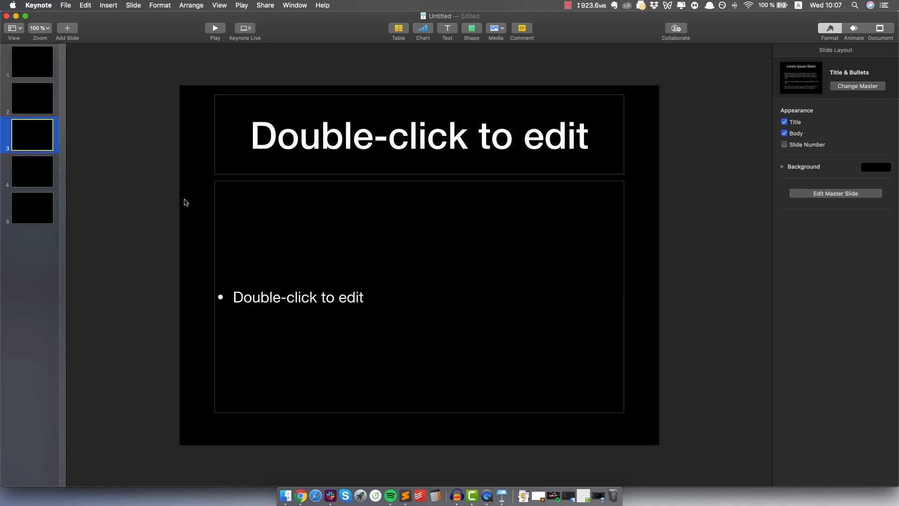
{"action": "left_click", "coordinate": [231, 184]}
{"action": "key", "text": "Delete"}
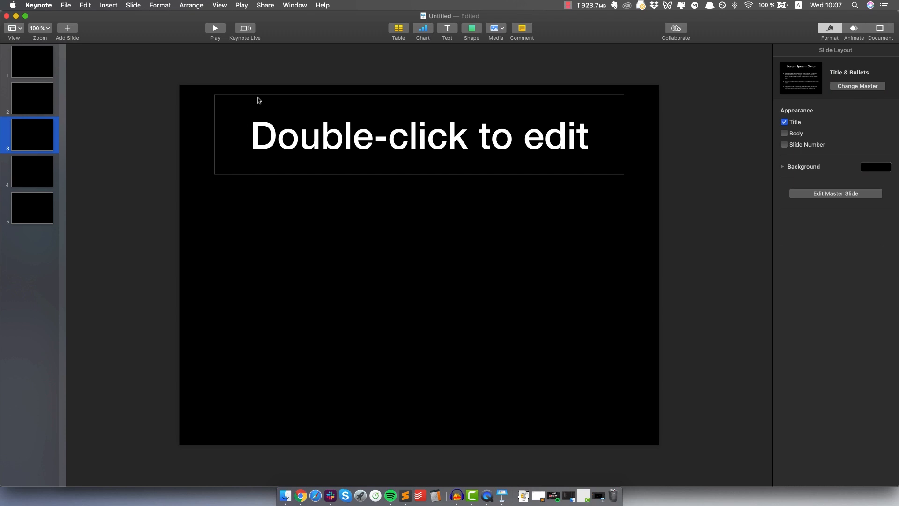
{"action": "left_click", "coordinate": [258, 101]}
{"action": "key", "text": "Delete"}
Delete the body and title placeholders from slide 4.
{"action": "left_click", "coordinate": [45, 180]}
{"action": "left_click", "coordinate": [261, 185]}
{"action": "key", "text": "Delete"}
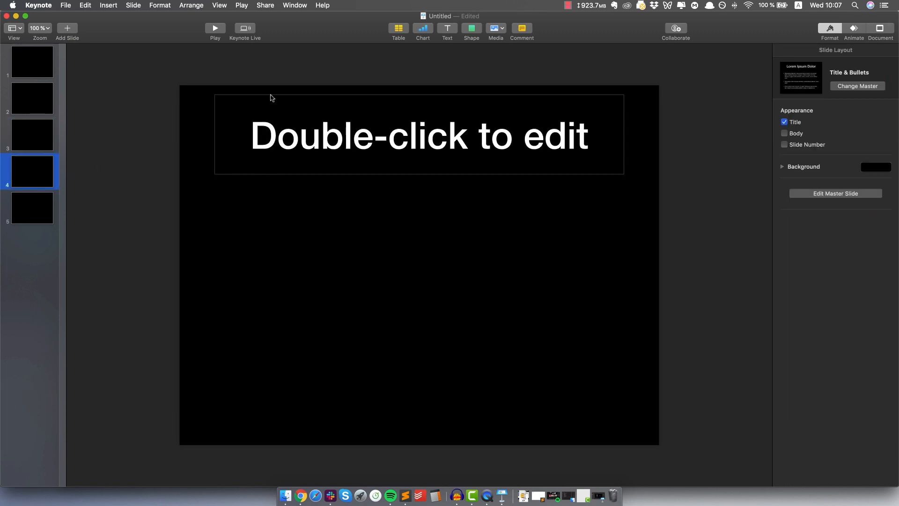
{"action": "left_click", "coordinate": [271, 98]}
{"action": "key", "text": "Delete"}
Delete the body and title placeholders from slide 5.
{"action": "left_click", "coordinate": [56, 205]}
{"action": "left_click", "coordinate": [253, 184]}
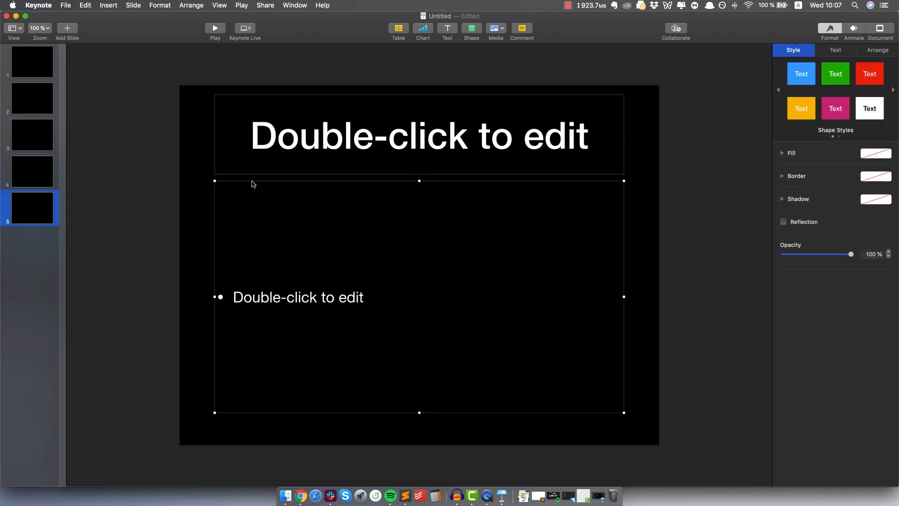
{"action": "key", "text": "Delete"}
{"action": "left_click", "coordinate": [280, 96]}
{"action": "key", "text": "Delete"}
Delete the body placeholder from slide 2.
{"action": "left_click", "coordinate": [51, 99]}
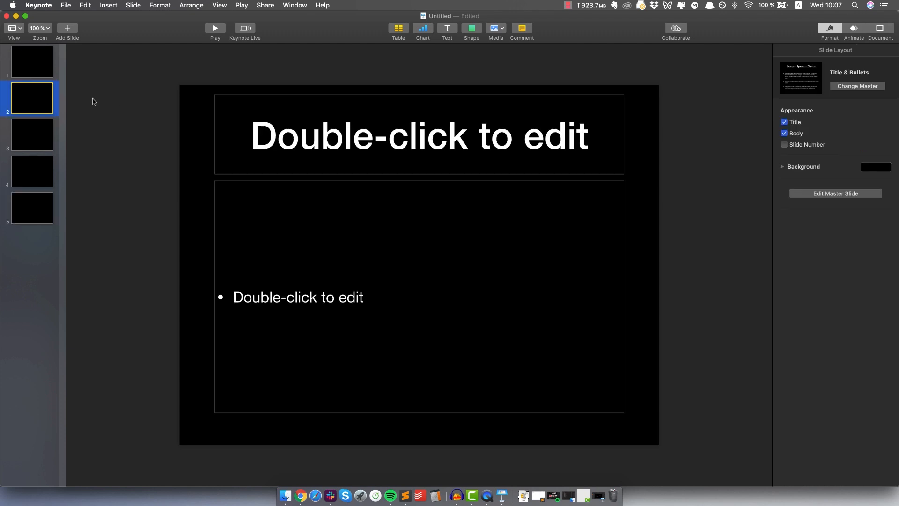
{"action": "left_click", "coordinate": [265, 186]}
{"action": "key", "text": "Delete"}
Delete the title and subtitle placeholders from slide 1.
{"action": "left_click", "coordinate": [40, 74]}
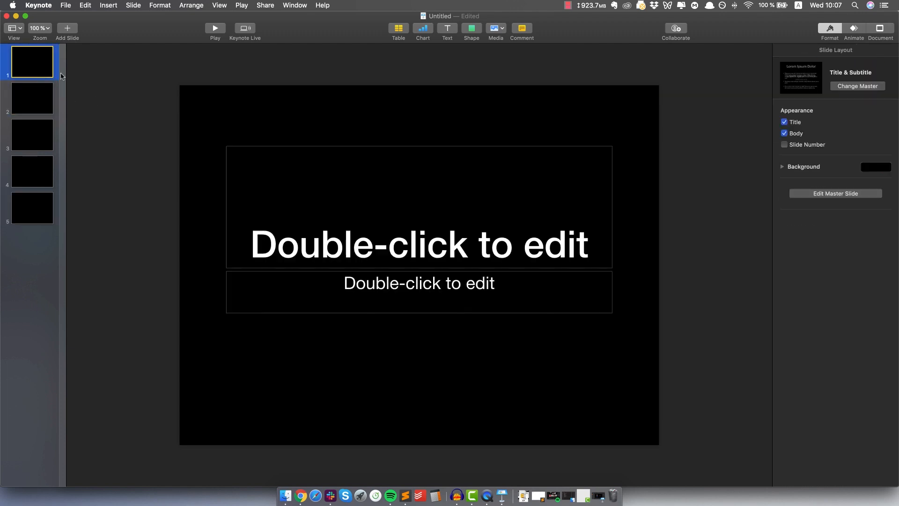
{"action": "left_click", "coordinate": [285, 143]}
{"action": "key", "text": "BackSpace"}
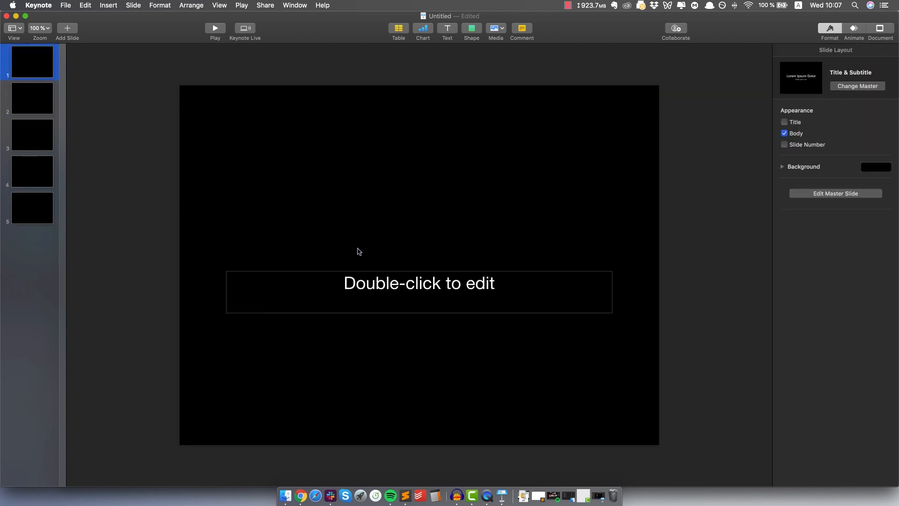
{"action": "left_click", "coordinate": [346, 275]}
{"action": "key", "text": "BackSpace"}
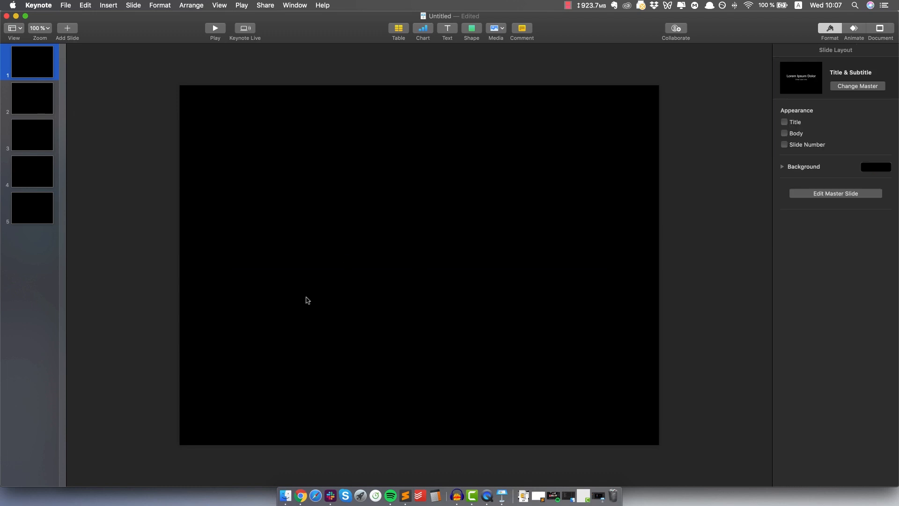
Switch to Finder, preview John---Waving-His-Hand.gif in Google Chrome, and close the preview.
{"action": "left_click", "coordinate": [286, 498]}
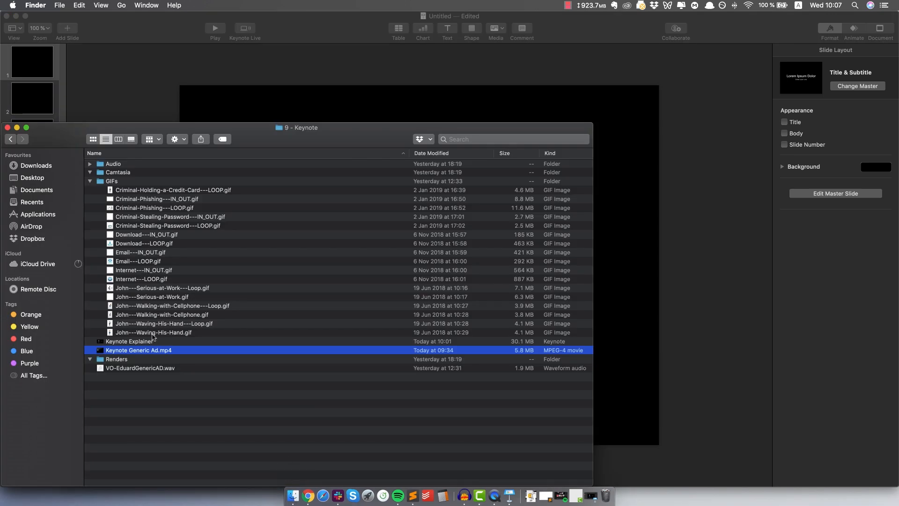
{"action": "left_click", "coordinate": [169, 333]}
{"action": "right_click", "coordinate": [173, 335]}
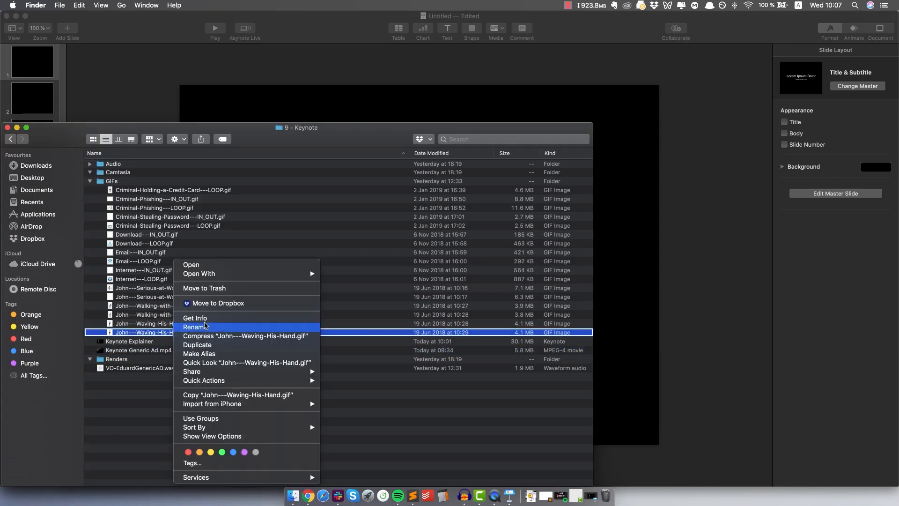
{"action": "mouse_move", "coordinate": [265, 275]}
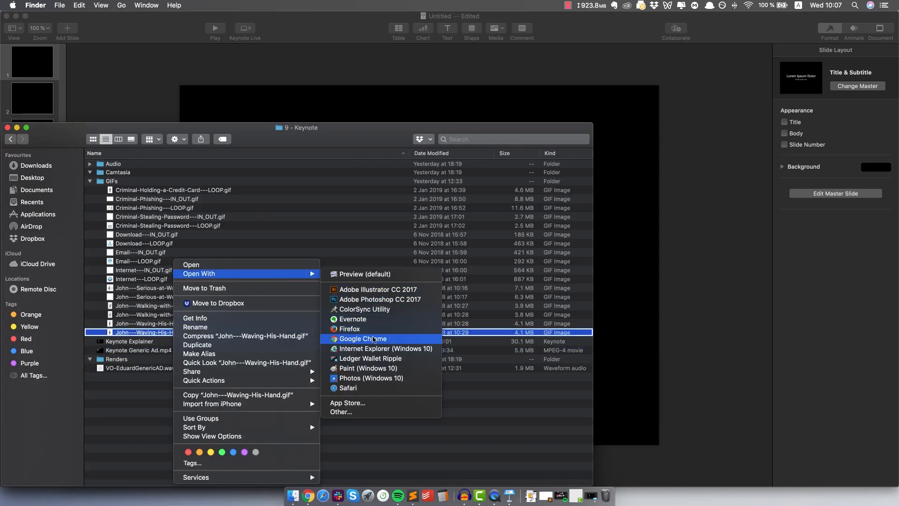
{"action": "left_click", "coordinate": [373, 339]}
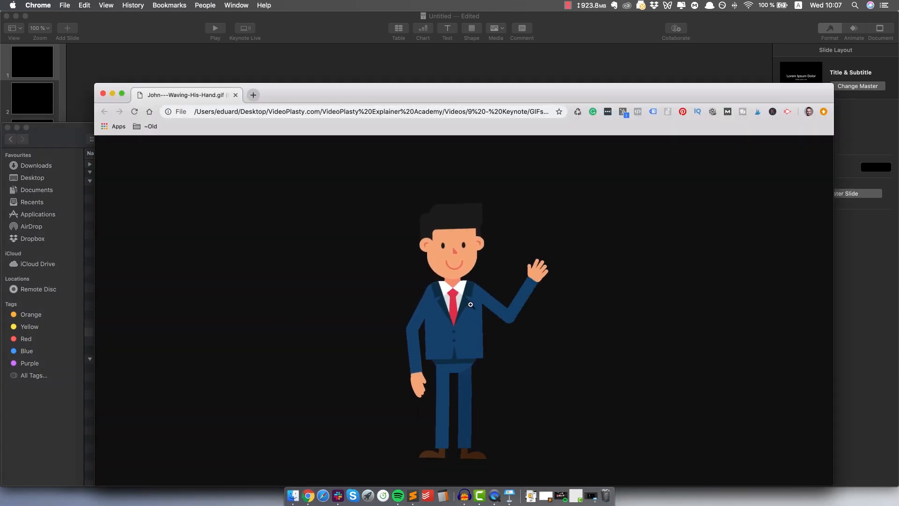
{"action": "key", "text": "super+w"}
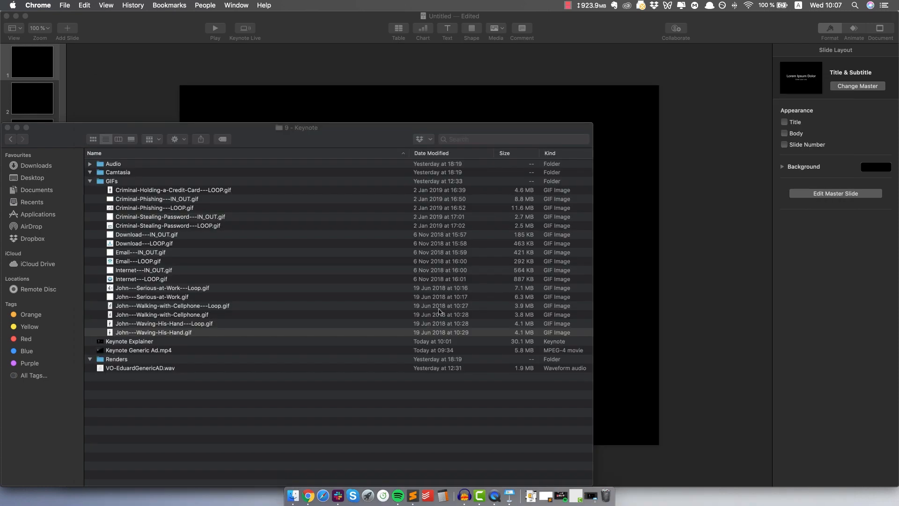
Insert the John Waving-His-Hand GIF from the GIFs folder into slide 1 and position it in the slide's left half.
{"action": "left_click", "coordinate": [179, 330]}
{"action": "left_click_drag", "start_coordinate": [182, 323], "coordinate": [364, 98]}
{"action": "left_click", "coordinate": [447, 114]}
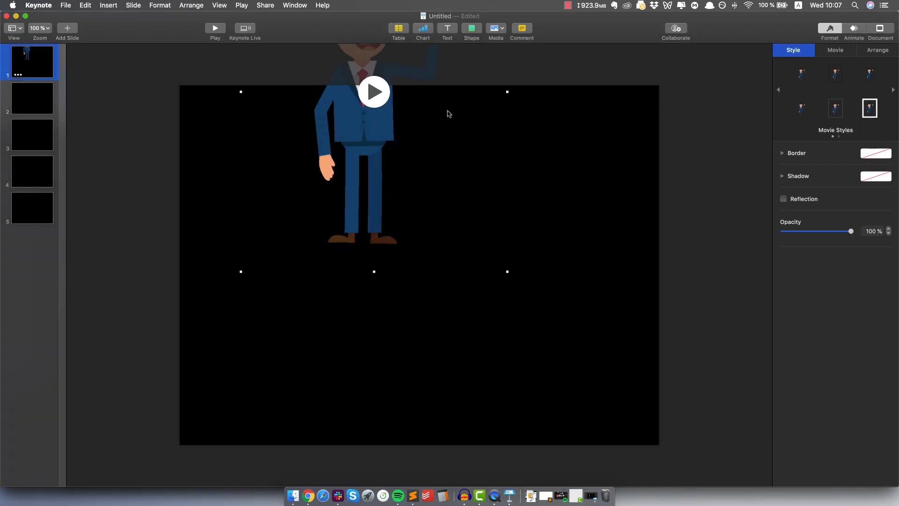
{"action": "left_click_drag", "start_coordinate": [447, 114], "coordinate": [385, 255]}
{"action": "left_click_drag", "start_coordinate": [357, 287], "coordinate": [174, 305]}
{"action": "left_click_drag", "start_coordinate": [119, 272], "coordinate": [280, 274]}
Try a green and a red background fill on slide 1 behind the waving character.
{"action": "left_click", "coordinate": [887, 31]}
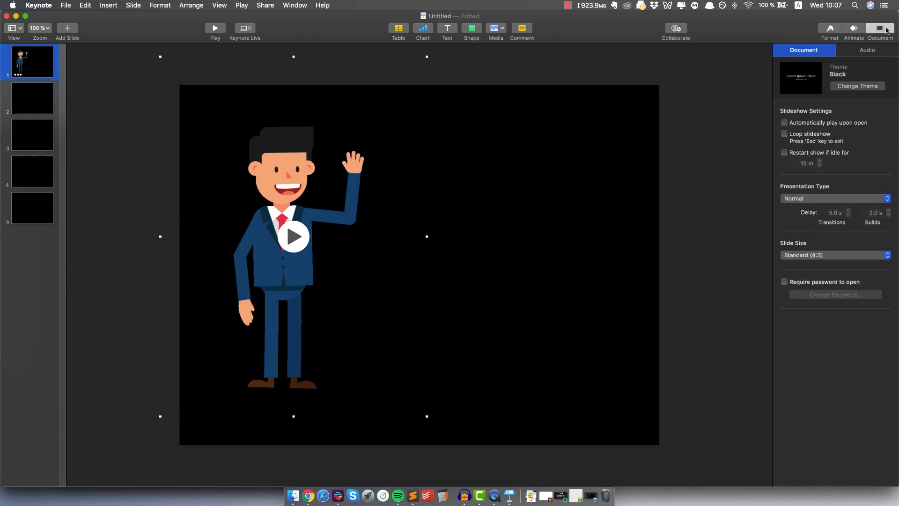
{"action": "left_click", "coordinate": [854, 29]}
{"action": "left_click", "coordinate": [829, 30]}
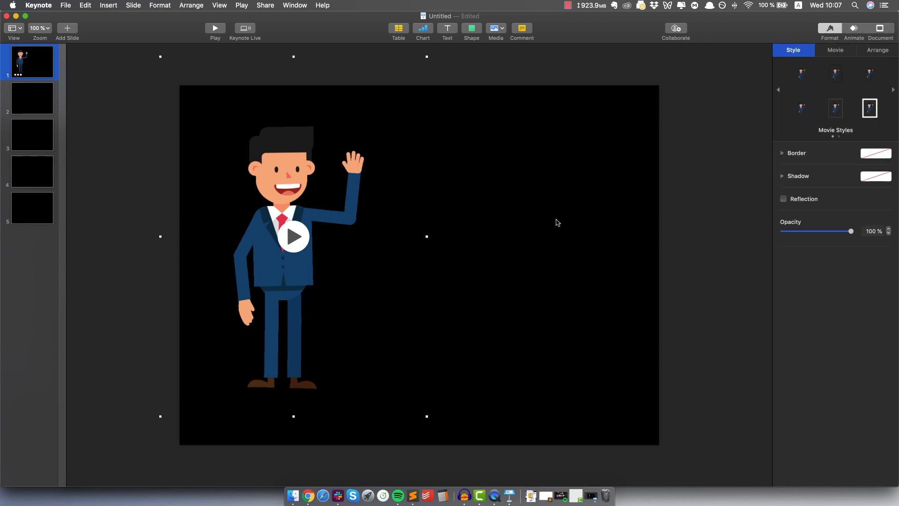
{"action": "left_click", "coordinate": [638, 175]}
{"action": "left_click", "coordinate": [875, 166]}
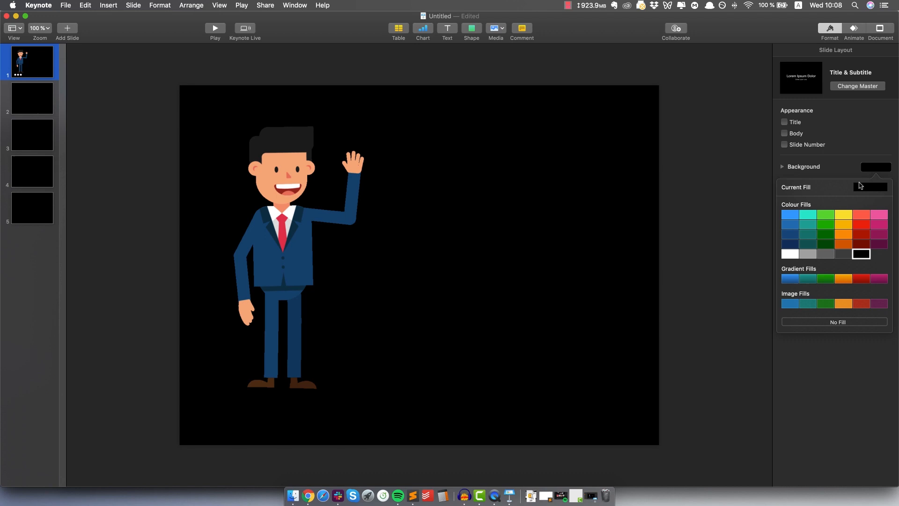
{"action": "left_click", "coordinate": [826, 215]}
{"action": "left_click", "coordinate": [875, 167]}
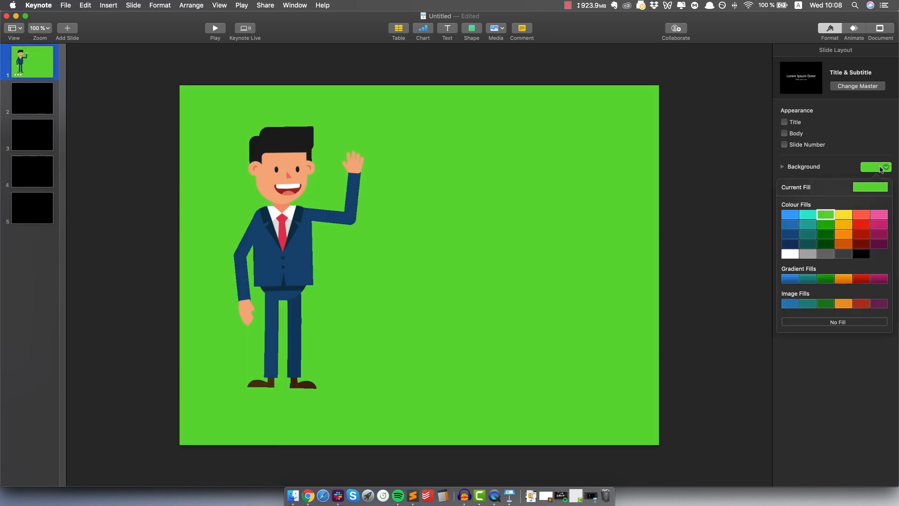
{"action": "left_click", "coordinate": [860, 228]}
Move the waving GIF down toward slide 1's lower left and set the slide background back to black.
{"action": "mouse_move", "coordinate": [235, 215]}
{"action": "left_mouse_down"}
{"action": "mouse_move", "coordinate": [330, 225]}
{"action": "mouse_move", "coordinate": [225, 220]}
{"action": "mouse_move", "coordinate": [241, 215]}
{"action": "left_mouse_up"}
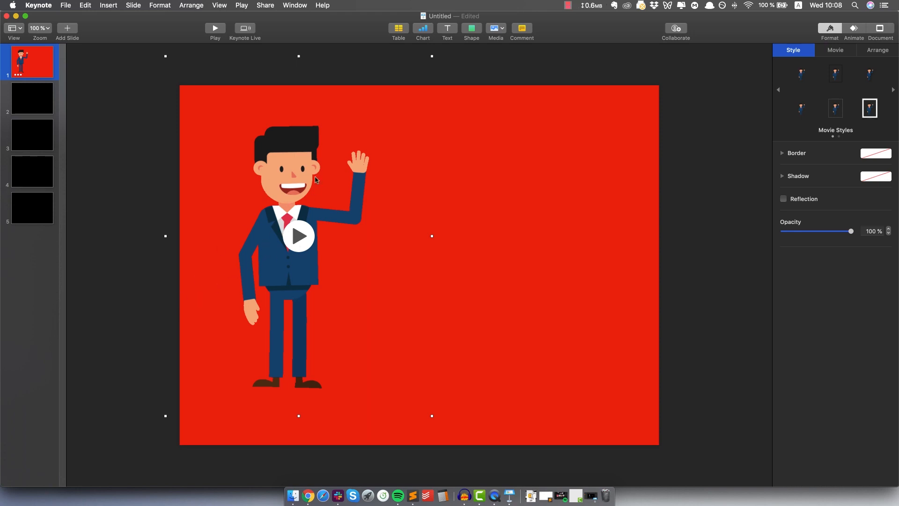
{"action": "left_click_drag", "start_coordinate": [288, 153], "coordinate": [270, 181]}
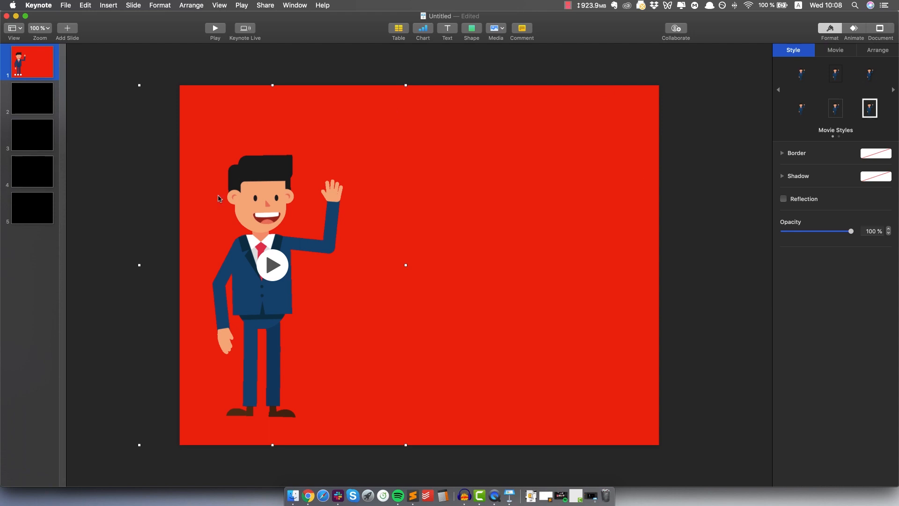
{"action": "left_click", "coordinate": [460, 152]}
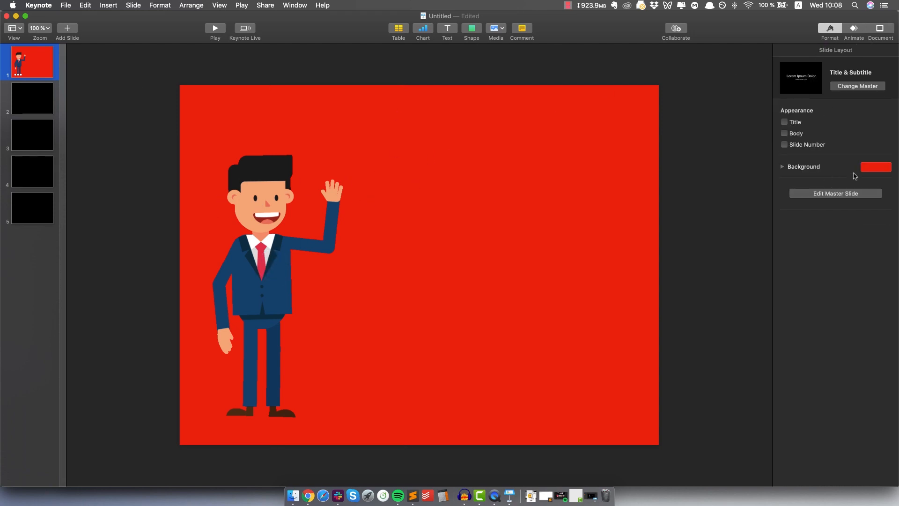
{"action": "left_click", "coordinate": [869, 169]}
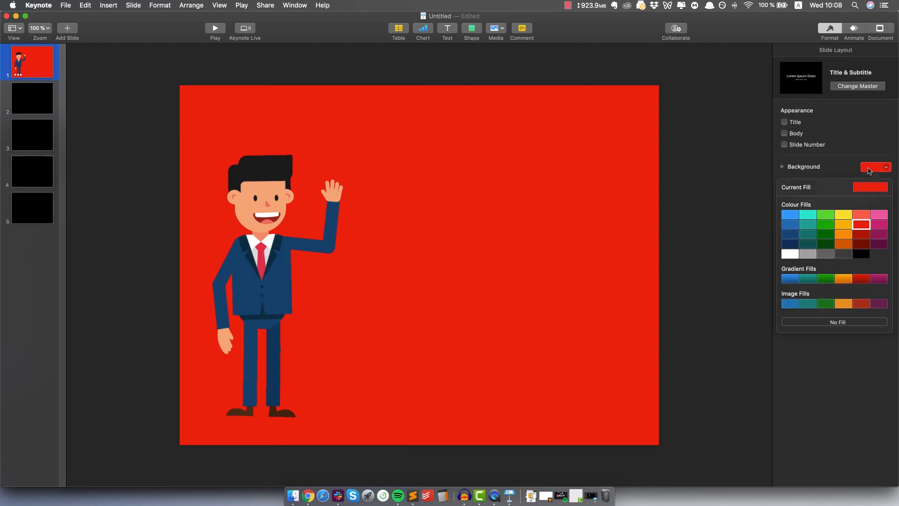
{"action": "left_click", "coordinate": [861, 253]}
Reposition the waving GIF in slide 1's left half and enlarge it so the character fills most of the slide height.
{"action": "left_click", "coordinate": [269, 266]}
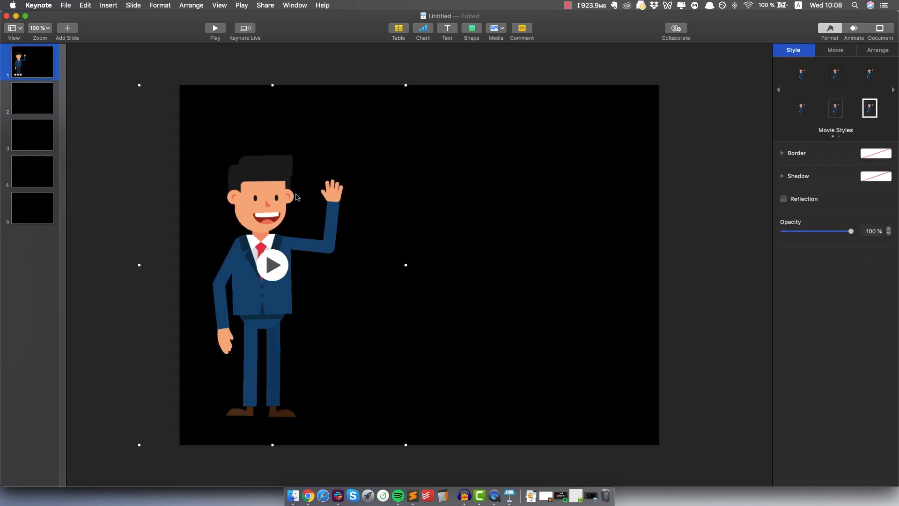
{"action": "left_click_drag", "start_coordinate": [287, 188], "coordinate": [290, 214]}
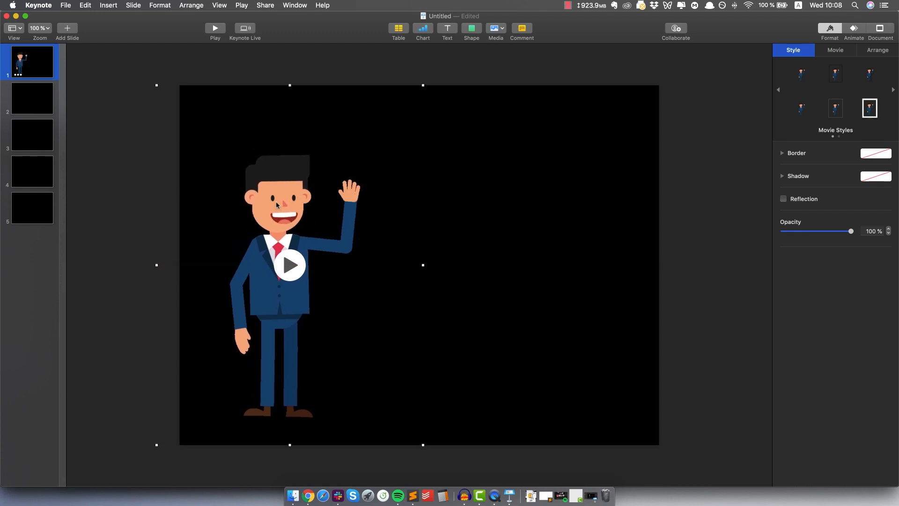
{"action": "mouse_move", "coordinate": [276, 201]}
{"action": "left_mouse_down"}
{"action": "mouse_move", "coordinate": [295, 150]}
{"action": "mouse_move", "coordinate": [274, 196]}
{"action": "left_mouse_up"}
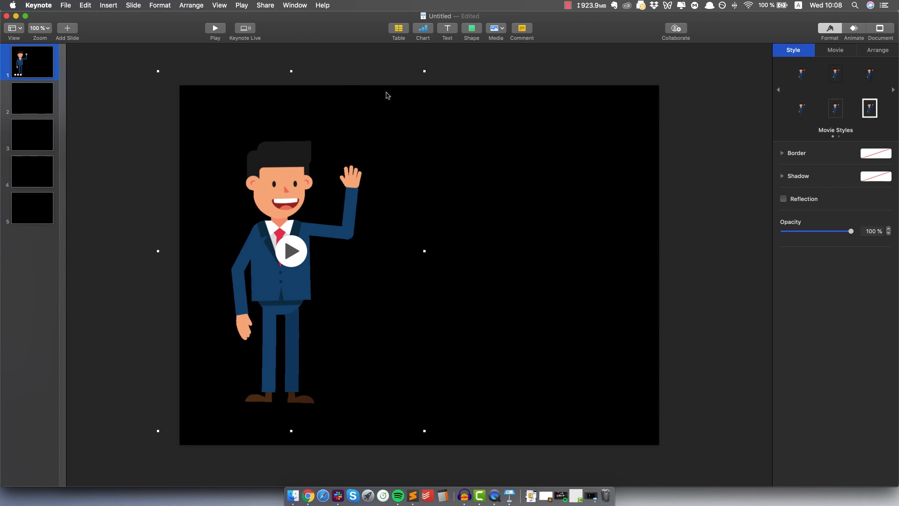
{"action": "left_click", "coordinate": [36, 111]}
{"action": "left_click", "coordinate": [34, 66]}
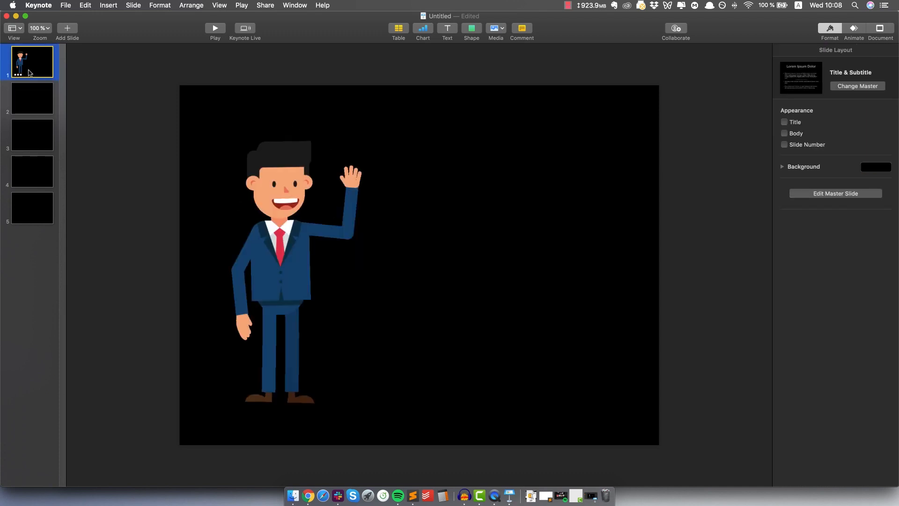
{"action": "left_click", "coordinate": [257, 205]}
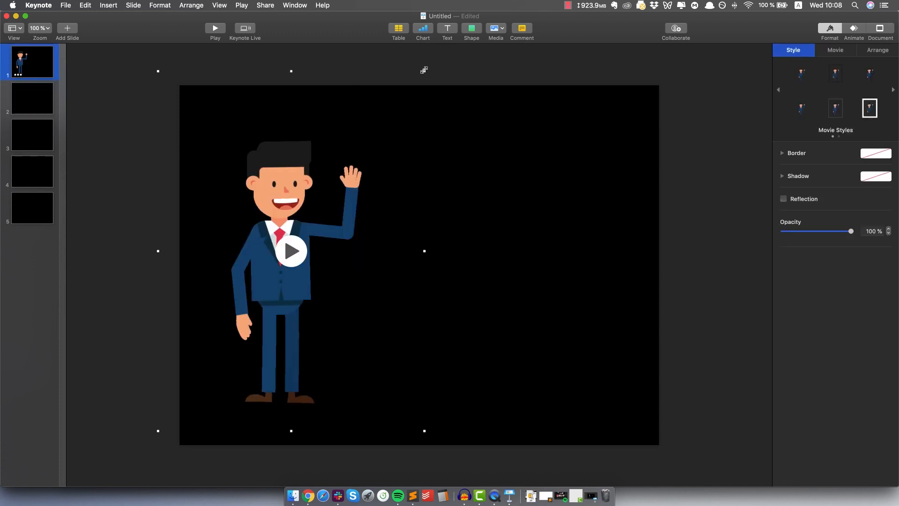
{"action": "left_click_drag", "start_coordinate": [424, 70], "coordinate": [457, 28]}
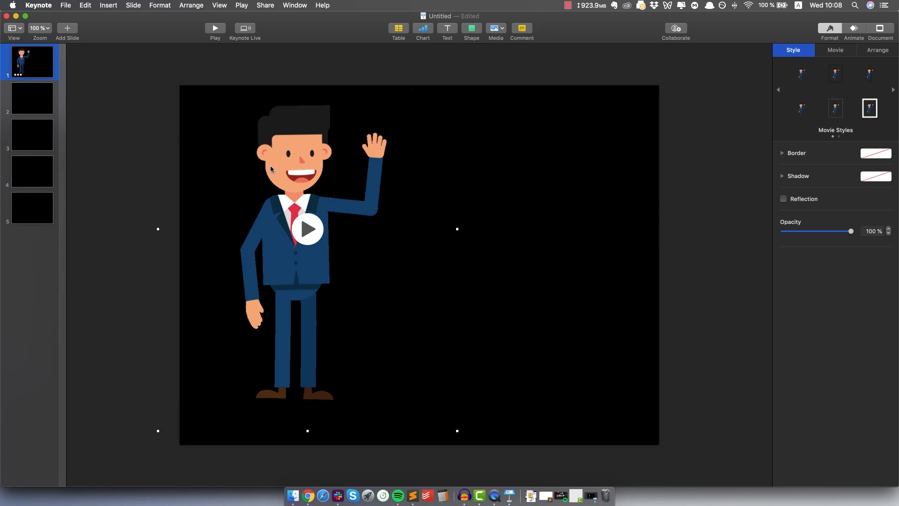
{"action": "left_click", "coordinate": [496, 191]}
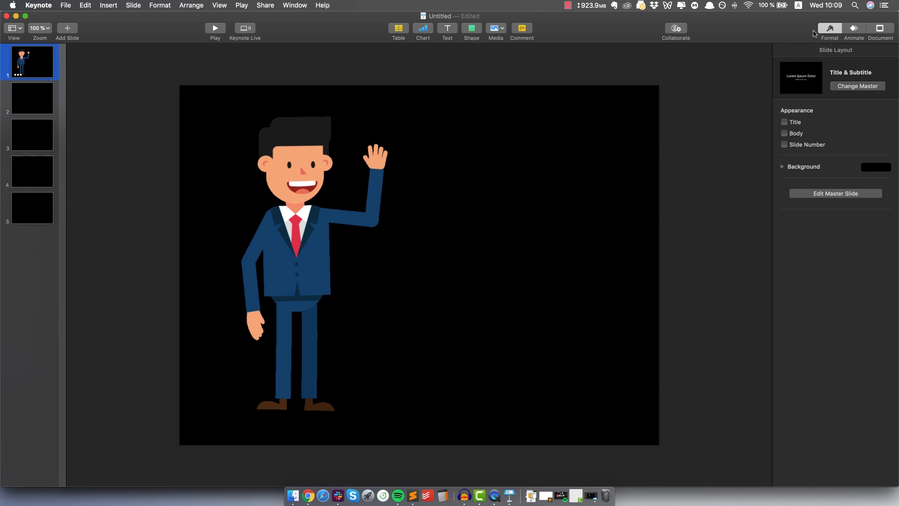
Set the presentation's slide size to Widescreen (16:9) and shift the waving GIF slightly up and to the left.
{"action": "left_click", "coordinate": [882, 32]}
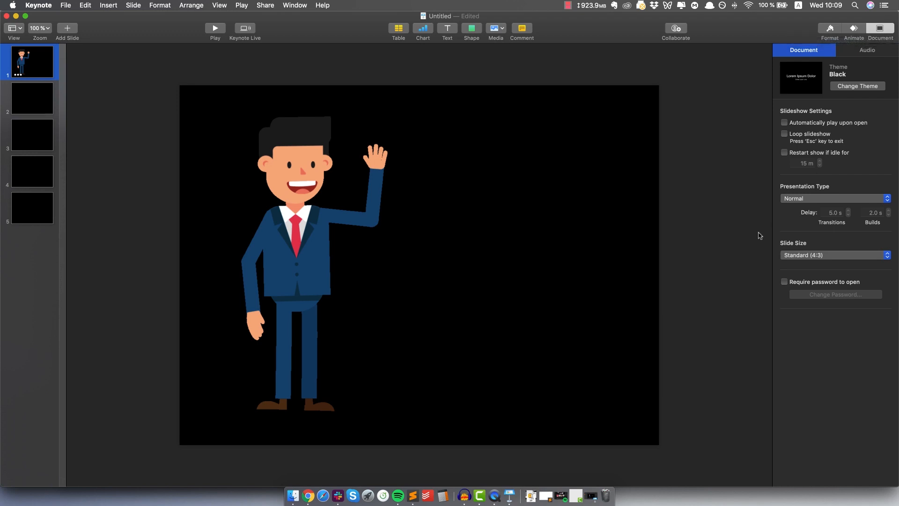
{"action": "left_click", "coordinate": [819, 256]}
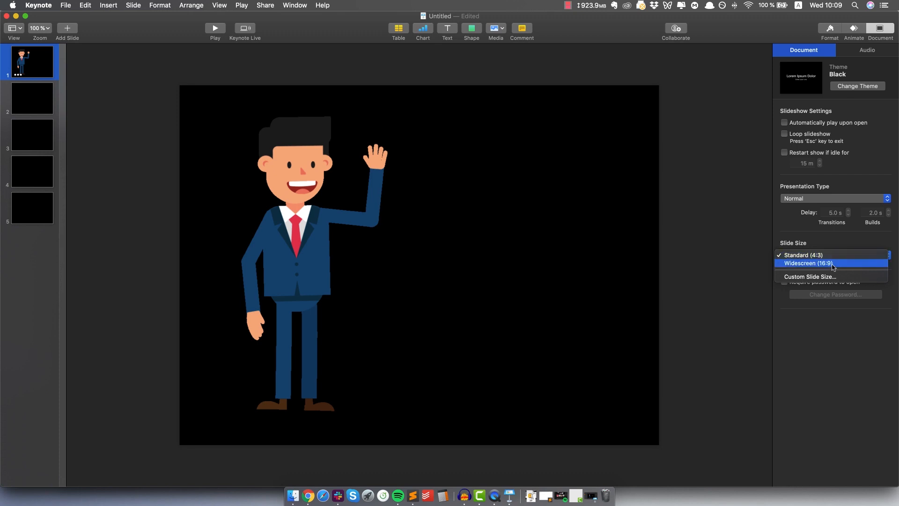
{"action": "left_click", "coordinate": [832, 264]}
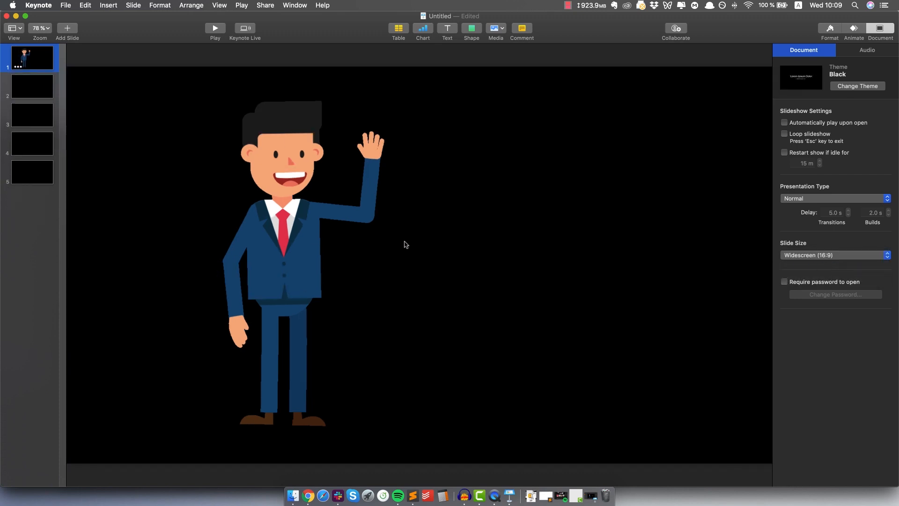
{"action": "left_click", "coordinate": [289, 178]}
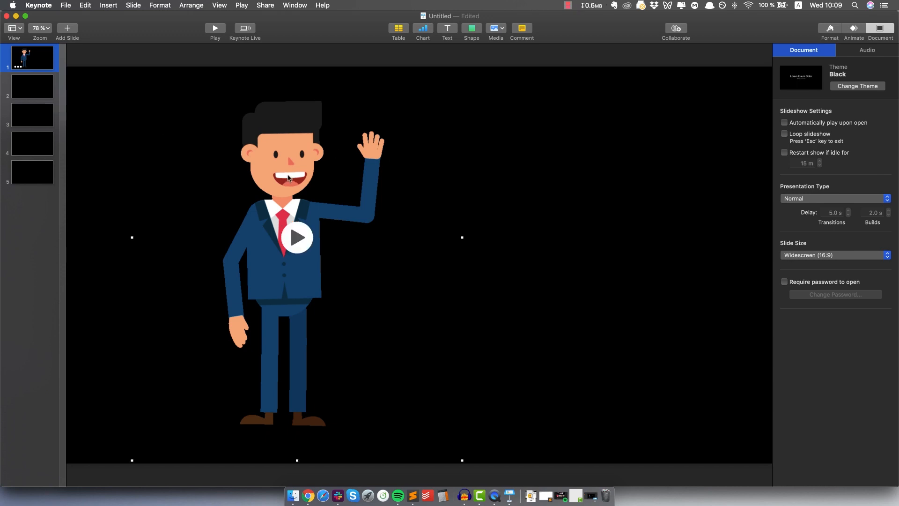
{"action": "left_click_drag", "start_coordinate": [290, 178], "coordinate": [234, 167]}
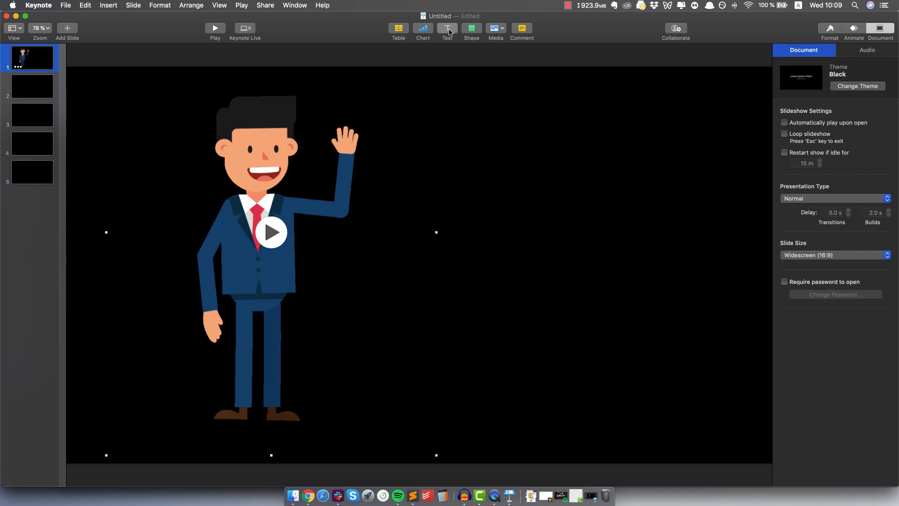
Add a text box reading "Meet Eduard" to slide 1 and place it to the right of the waving character.
{"action": "left_click", "coordinate": [449, 31]}
{"action": "left_click_drag", "start_coordinate": [431, 263], "coordinate": [644, 217]}
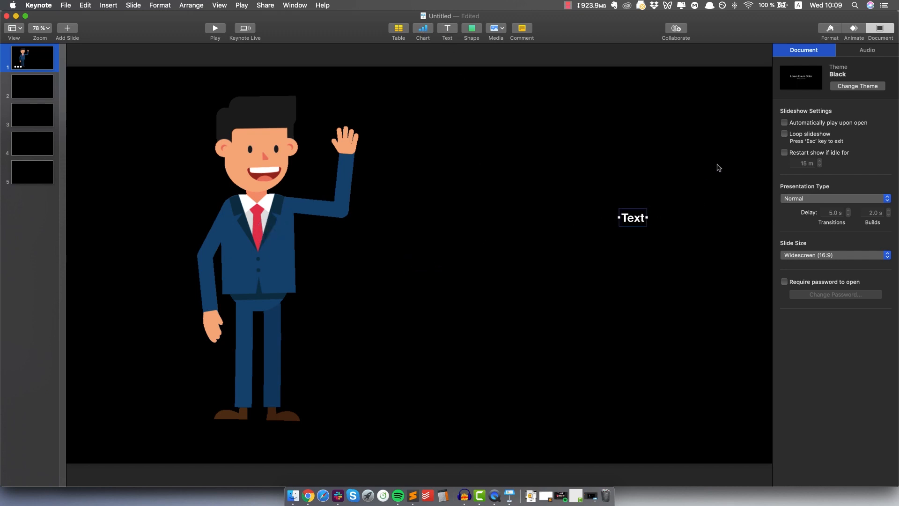
{"action": "double_click", "coordinate": [626, 221]}
{"action": "key", "text": "BackSpace"}
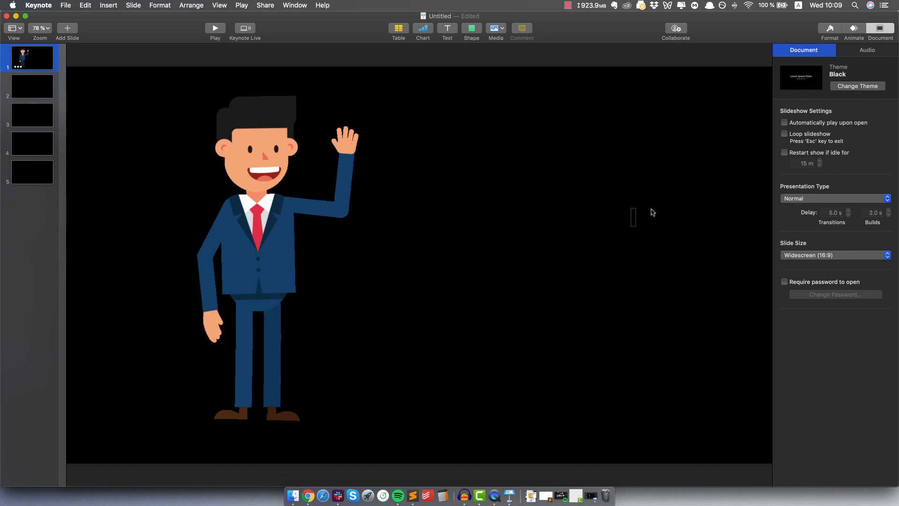
{"action": "type", "text": "Meet Eduard"}
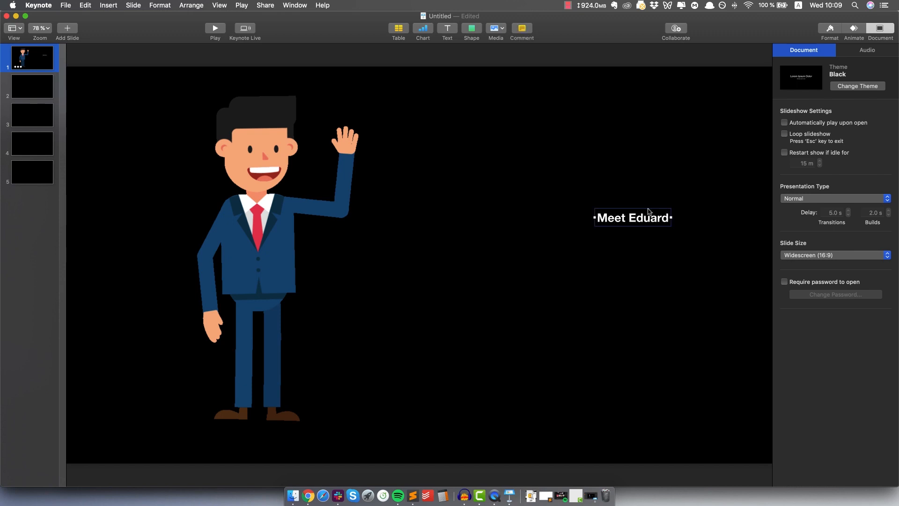
{"action": "left_click_drag", "start_coordinate": [618, 232], "coordinate": [538, 247]}
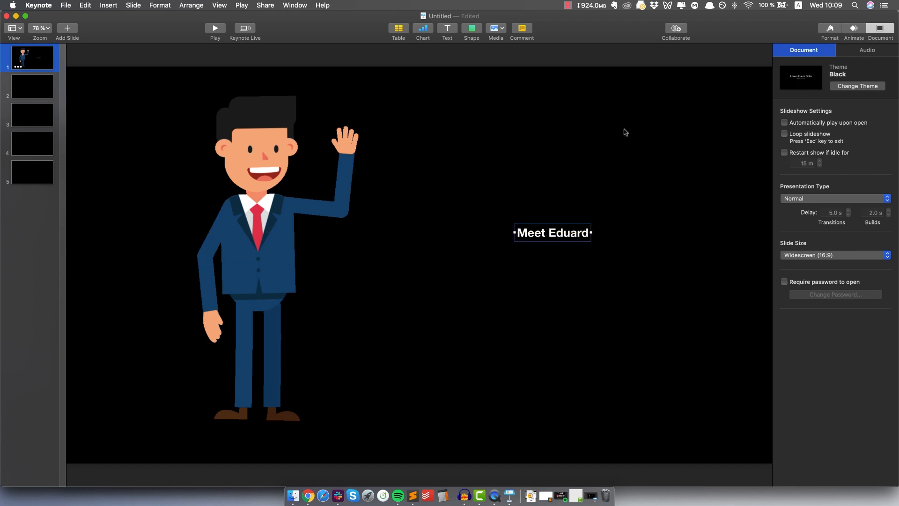
{"action": "left_click", "coordinate": [830, 29]}
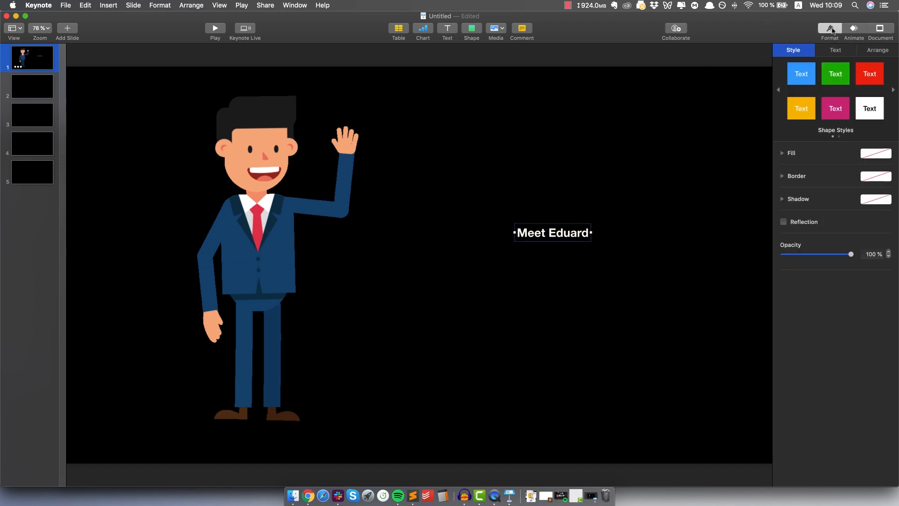
{"action": "left_click", "coordinate": [853, 29]}
{"action": "left_click", "coordinate": [880, 29]}
{"action": "left_click", "coordinate": [837, 31]}
{"action": "left_click", "coordinate": [448, 29]}
{"action": "key", "text": "Delete"}
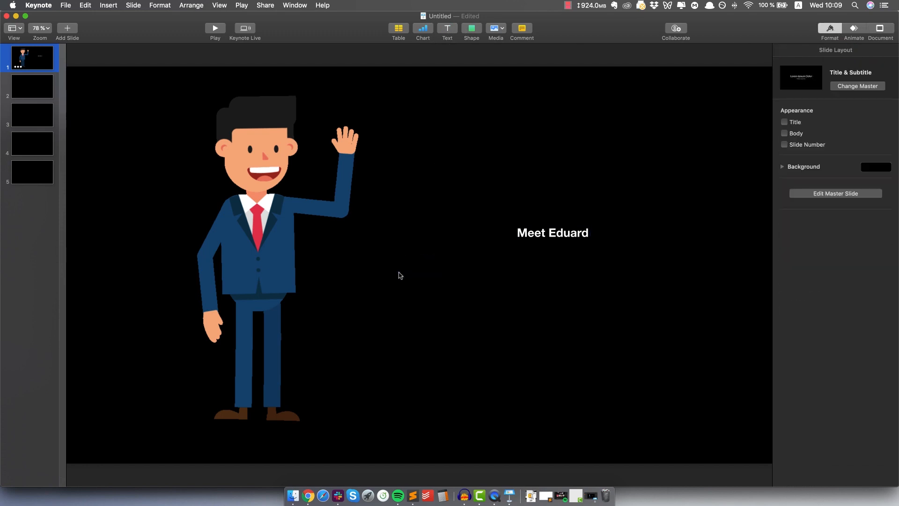
Increase the "Meet Eduard" text size to 79 pt and move the text slightly down and closer to the character.
{"action": "double_click", "coordinate": [534, 232]}
{"action": "left_click", "coordinate": [576, 232]}
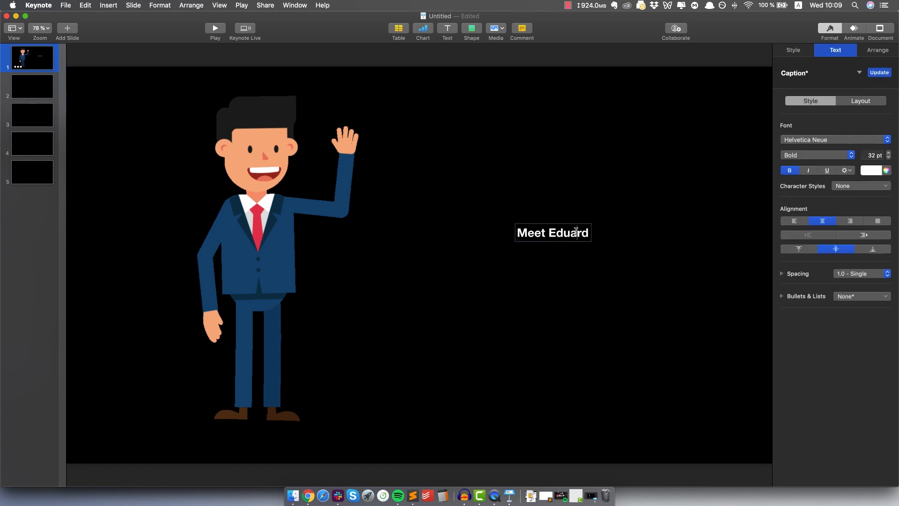
{"action": "key", "text": "cmd+a"}
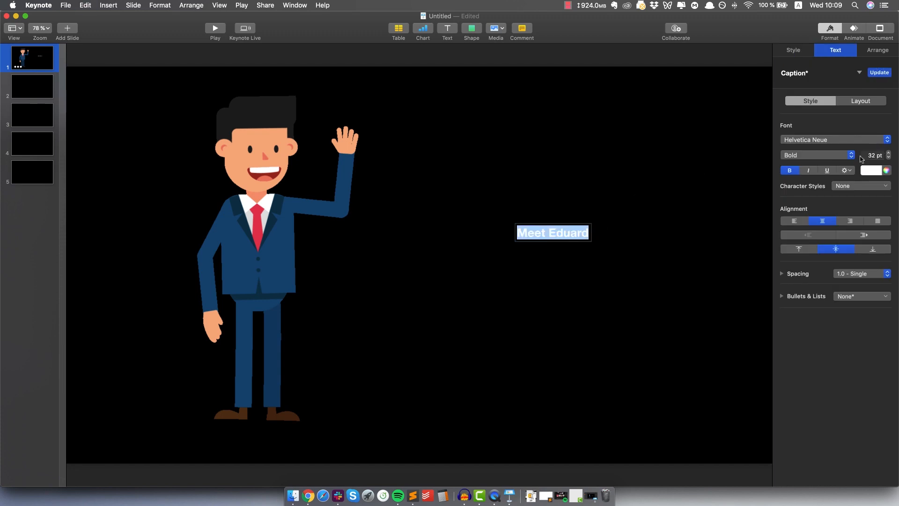
{"action": "left_click", "coordinate": [889, 153]}
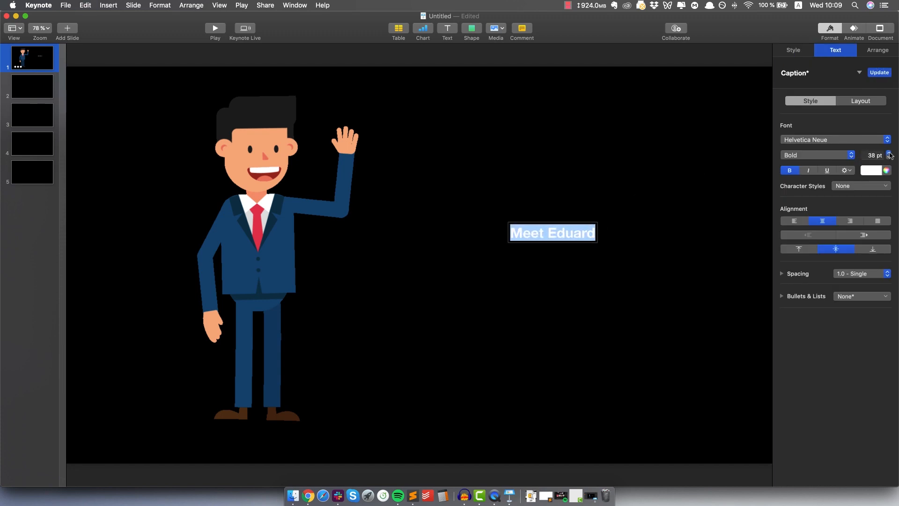
{"action": "left_click_drag", "start_coordinate": [888, 153], "coordinate": [889, 153]}
{"action": "key", "text": "Escape"}
{"action": "left_click_drag", "start_coordinate": [557, 236], "coordinate": [531, 254]}
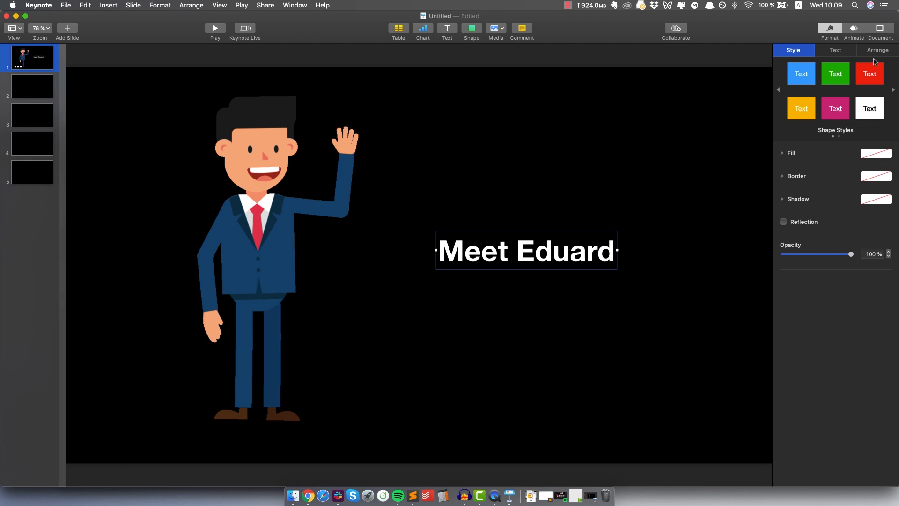
Change the font of the "Meet Eduard" text to Open Sans.
{"action": "left_click", "coordinate": [827, 51]}
{"action": "left_click", "coordinate": [836, 143]}
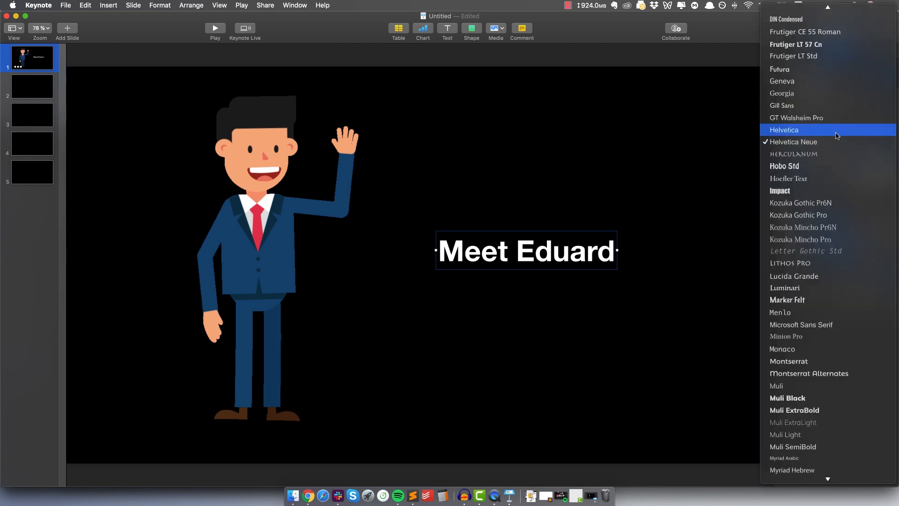
{"action": "type", "text": "op"}
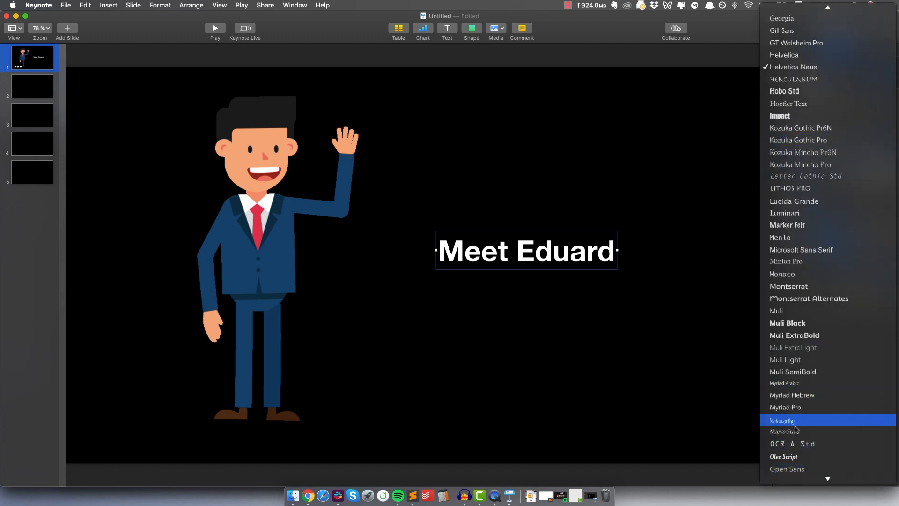
{"action": "left_click", "coordinate": [791, 468]}
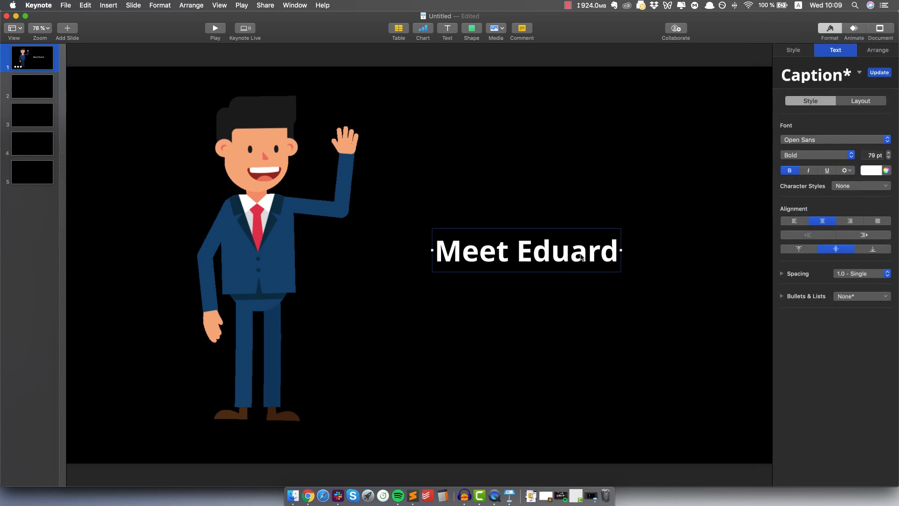
Move the "Meet Eduard" text slightly up and to the right, and set its size to 90 pt.
{"action": "left_click_drag", "start_coordinate": [580, 256], "coordinate": [600, 245]}
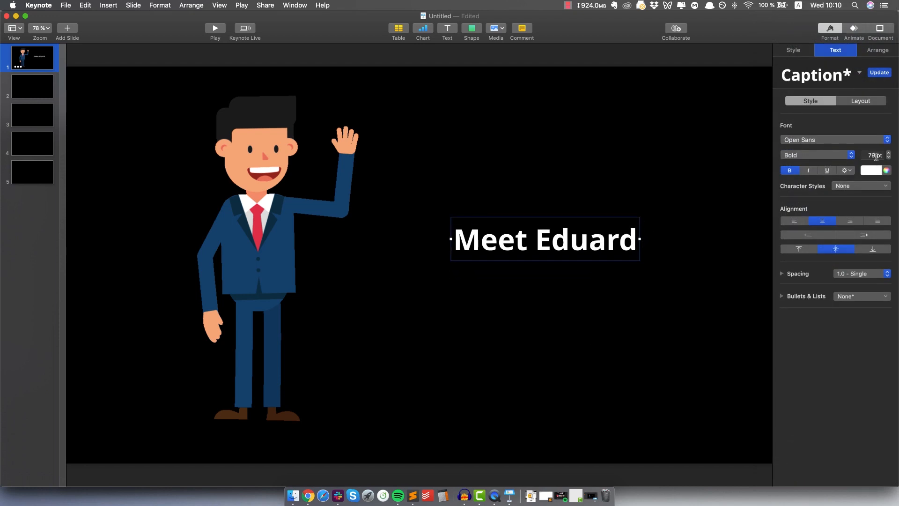
{"action": "left_click", "coordinate": [888, 152]}
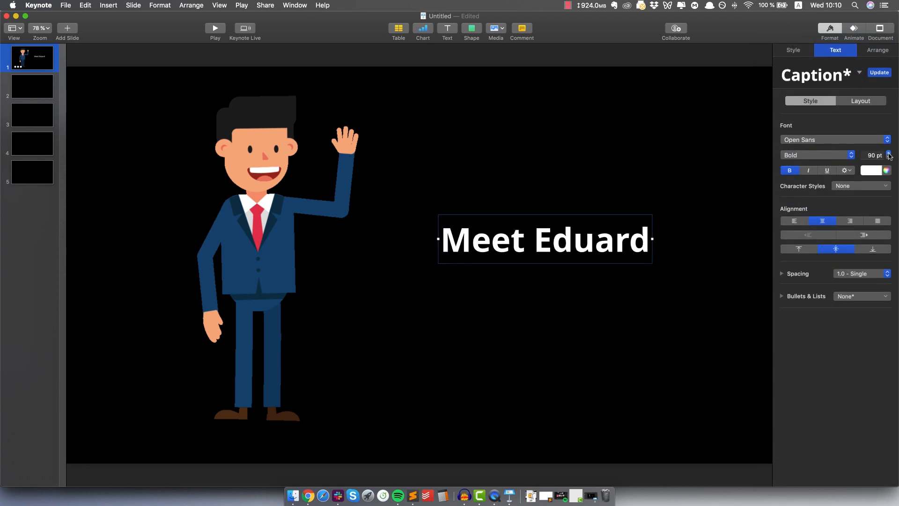
Move the "Meet Eduard" text on slide 1 down and slightly right, and nudge the waving character slightly up and to the left.
{"action": "left_click_drag", "start_coordinate": [544, 235], "coordinate": [554, 264]}
{"action": "mouse_move", "coordinate": [272, 207]}
{"action": "left_mouse_down"}
{"action": "mouse_move", "coordinate": [222, 214]}
{"action": "mouse_move", "coordinate": [326, 200]}
{"action": "mouse_move", "coordinate": [310, 216]}
{"action": "mouse_move", "coordinate": [335, 202]}
{"action": "mouse_move", "coordinate": [268, 203]}
{"action": "left_mouse_up"}
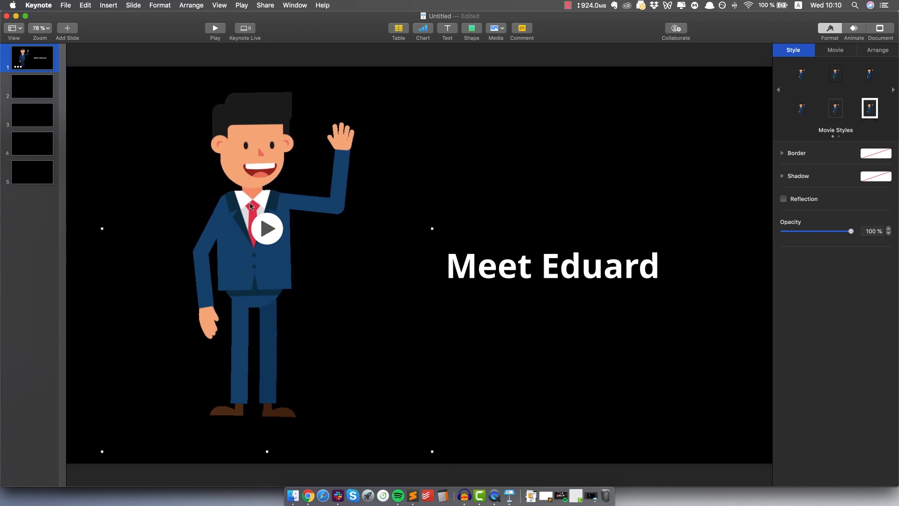
Add John---Serious-at-Work---Loop.gif from the GIFs folder to slide 2.
{"action": "left_click", "coordinate": [27, 94]}
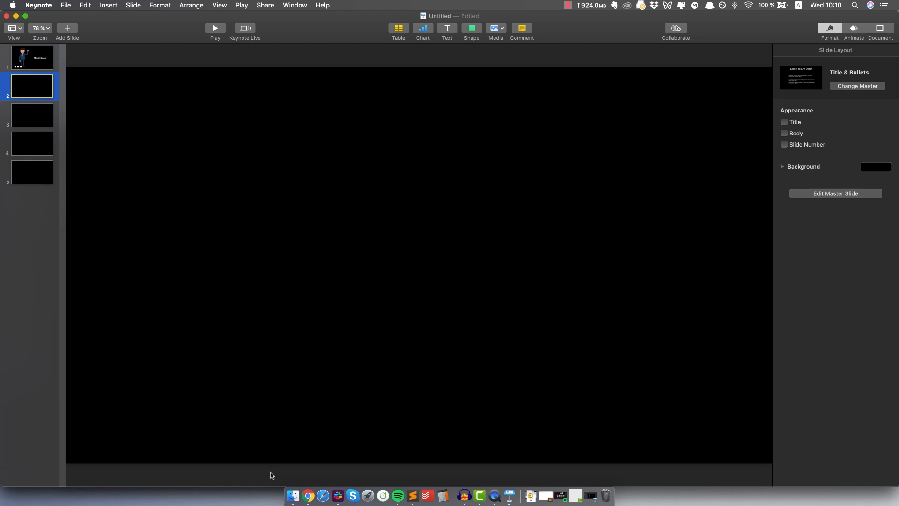
{"action": "left_click", "coordinate": [293, 496]}
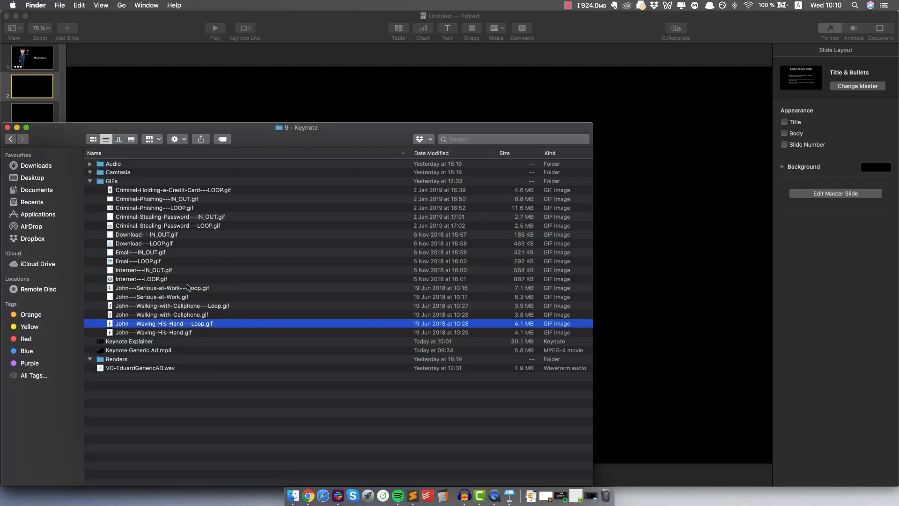
{"action": "left_click", "coordinate": [161, 297]}
{"action": "left_click", "coordinate": [161, 289]}
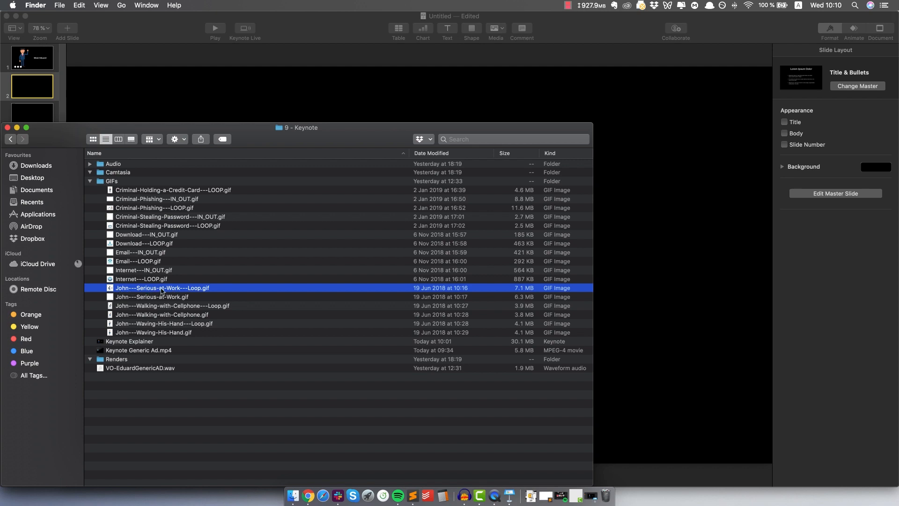
{"action": "left_click_drag", "start_coordinate": [161, 289], "coordinate": [345, 184]}
{"action": "key", "text": "super+Tab"}
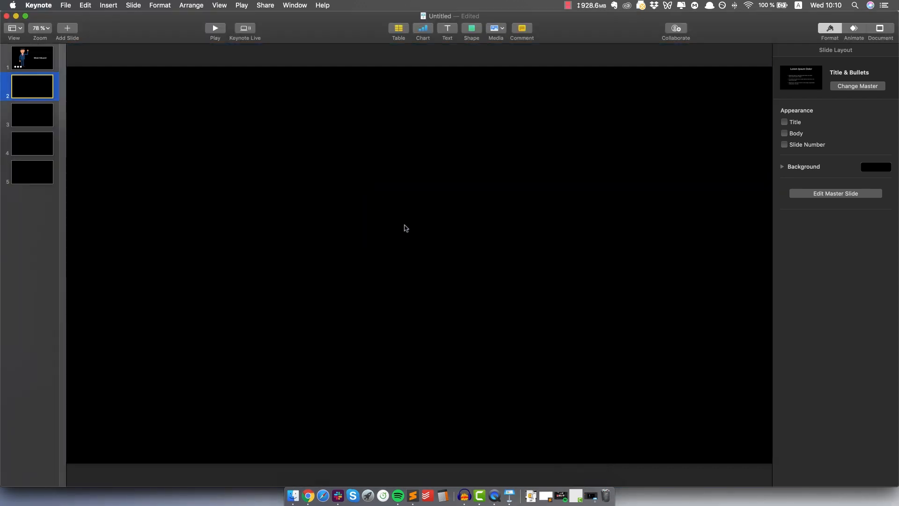
Enlarge the desk-worker GIF on slide 2 slightly and centre it on the slide.
{"action": "left_click_drag", "start_coordinate": [401, 235], "coordinate": [464, 274]}
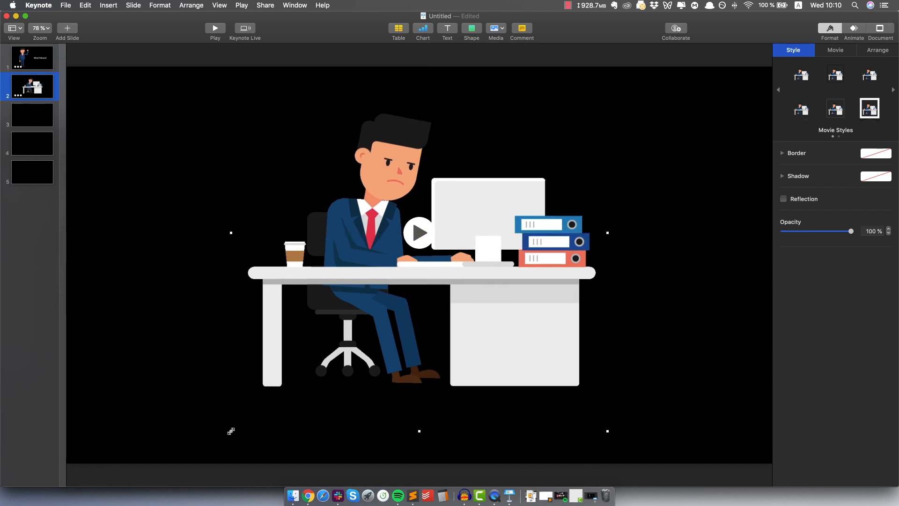
{"action": "left_click_drag", "start_coordinate": [231, 431], "coordinate": [181, 466]}
{"action": "left_click_drag", "start_coordinate": [373, 377], "coordinate": [395, 360]}
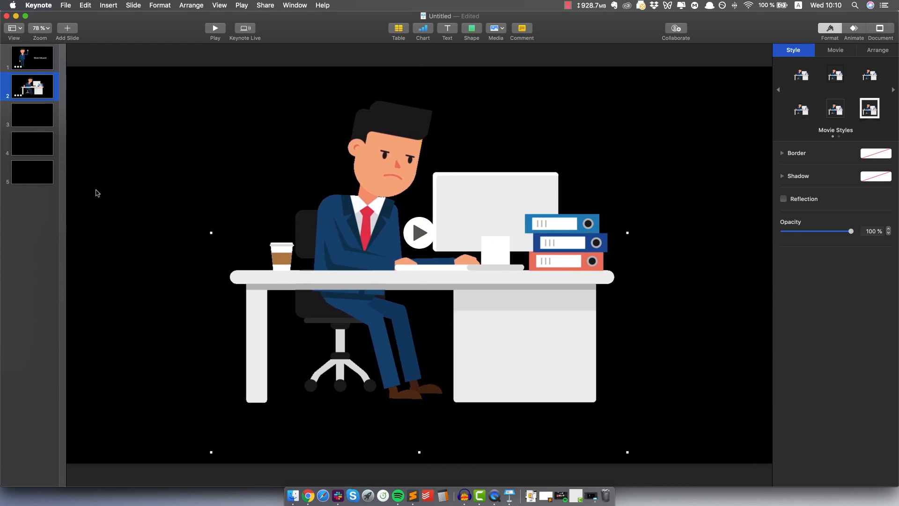
Add Internet---LOOP.gif, Email---LOOP.gif and Download---LOOP.gif together from the GIFs folder to slide 3.
{"action": "left_click", "coordinate": [33, 123]}
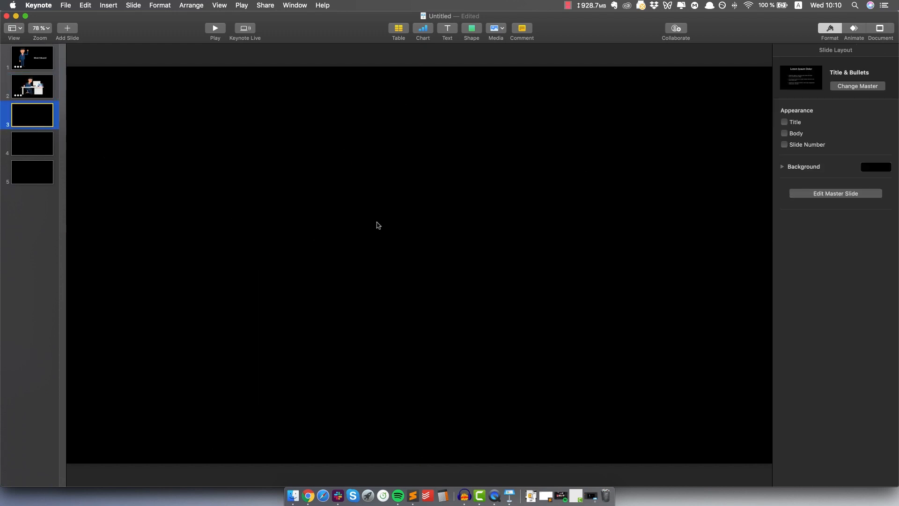
{"action": "left_click", "coordinate": [293, 494]}
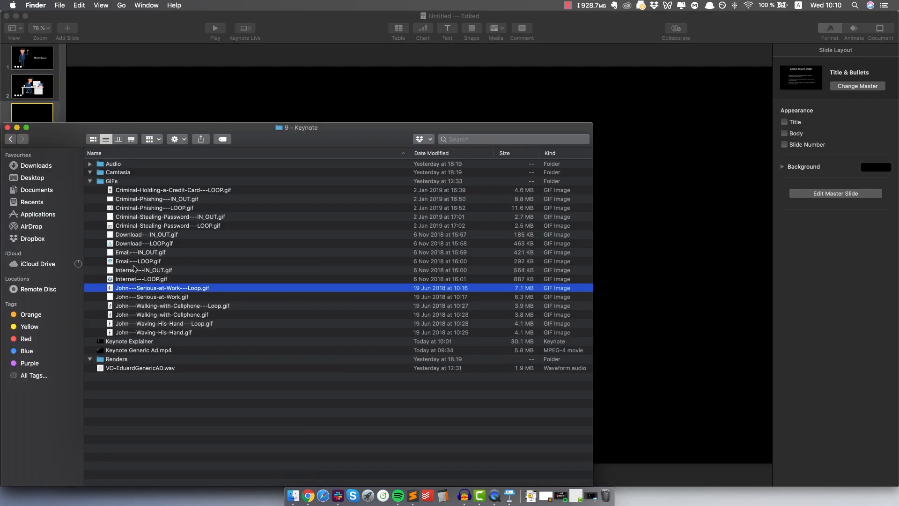
{"action": "left_click", "coordinate": [144, 279]}
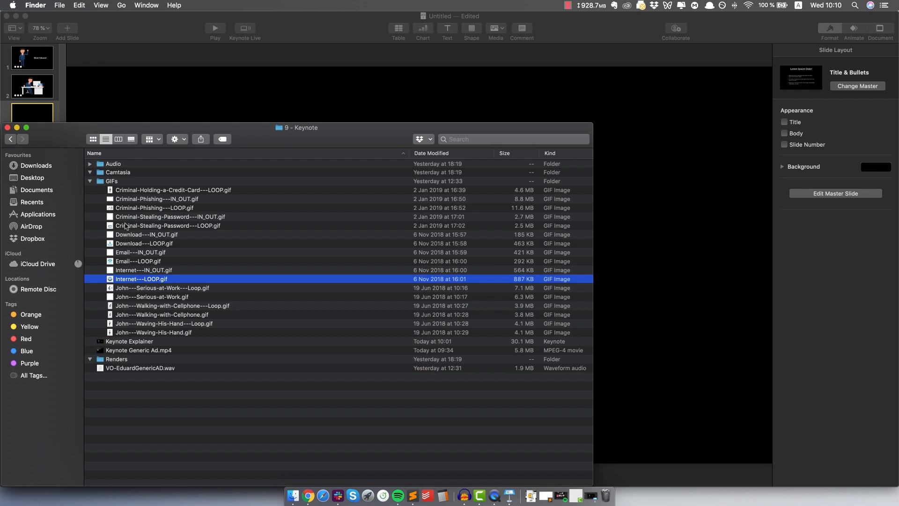
{"action": "left_click", "coordinate": [130, 262], "text": "super"}
{"action": "left_click", "coordinate": [150, 244], "text": "super"}
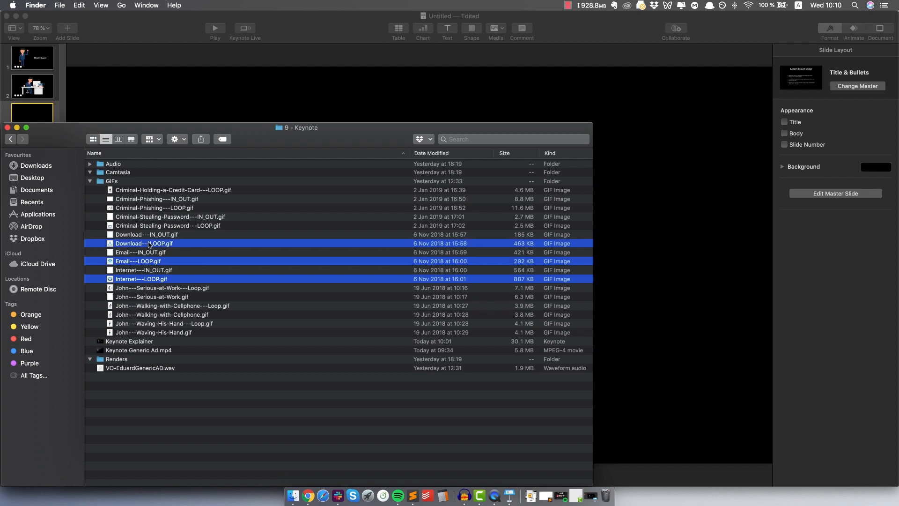
{"action": "left_click_drag", "start_coordinate": [134, 244], "coordinate": [257, 89]}
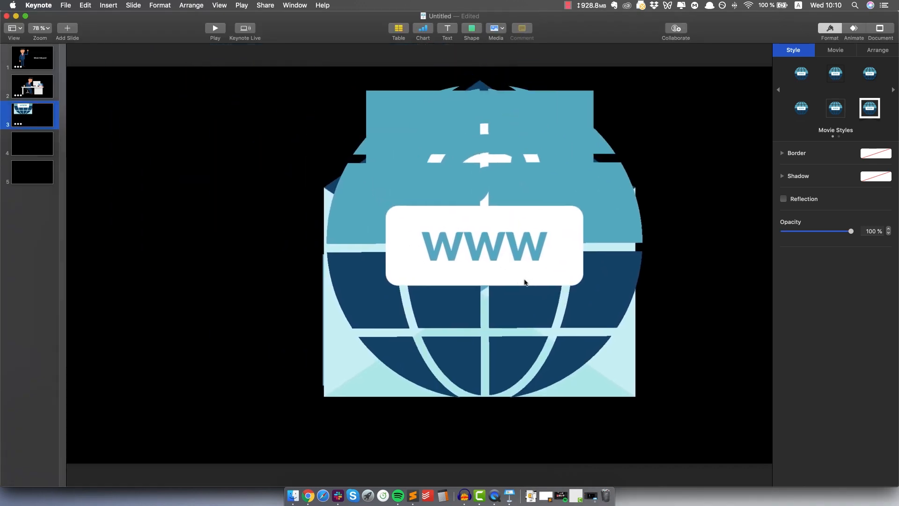
Shrink the WWW globe to well under half its size and place it on the left side of slide 3.
{"action": "left_click_drag", "start_coordinate": [381, 372], "coordinate": [140, 345]}
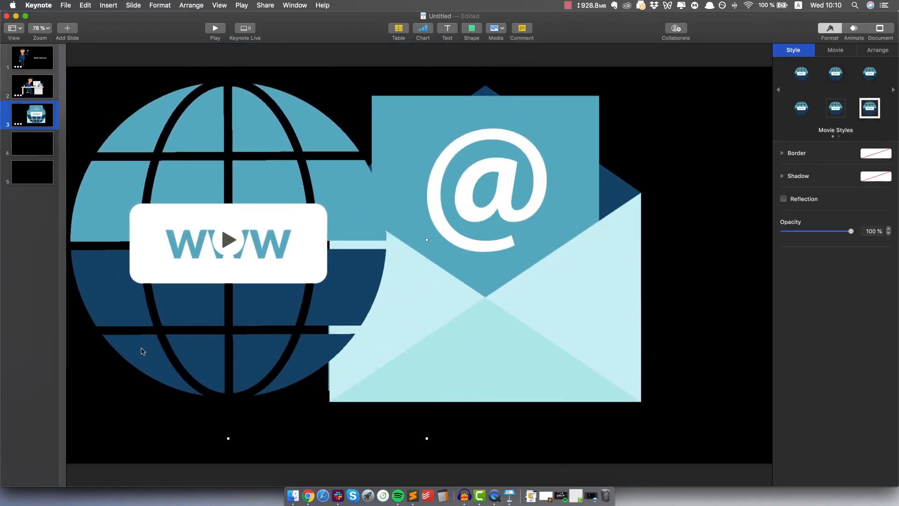
{"action": "left_click_drag", "start_coordinate": [425, 437], "coordinate": [149, 234]}
{"action": "left_click_drag", "start_coordinate": [117, 126], "coordinate": [181, 226]}
Shrink the email envelope to less than half its size and place it beside the globe.
{"action": "left_click", "coordinate": [416, 283]}
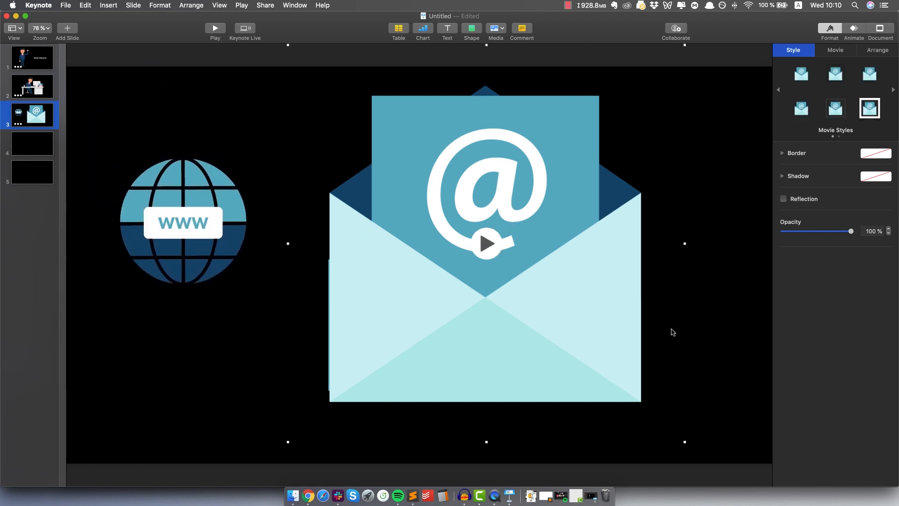
{"action": "left_click_drag", "start_coordinate": [682, 437], "coordinate": [444, 201]}
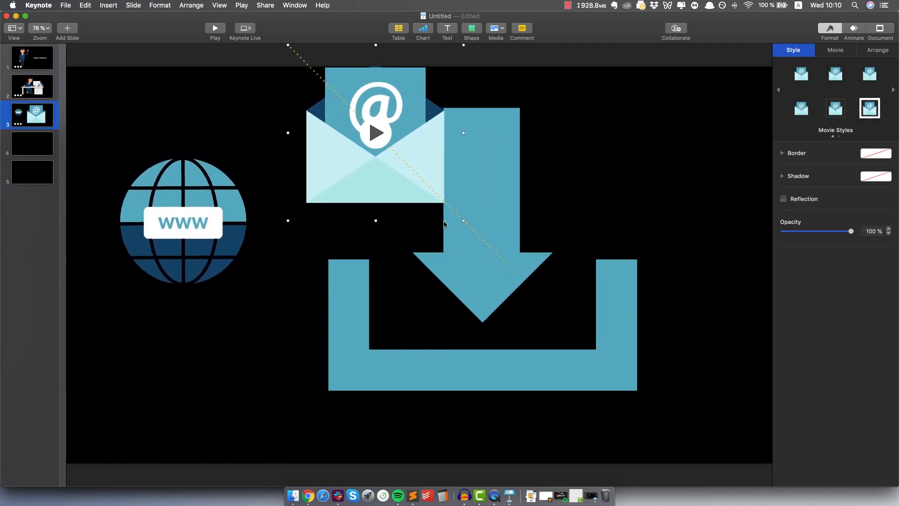
{"action": "left_click_drag", "start_coordinate": [349, 187], "coordinate": [320, 308]}
Shrink the download icon to about half size, place it on the right of slide 3, and shift the envelope toward the middle.
{"action": "left_click", "coordinate": [664, 417]}
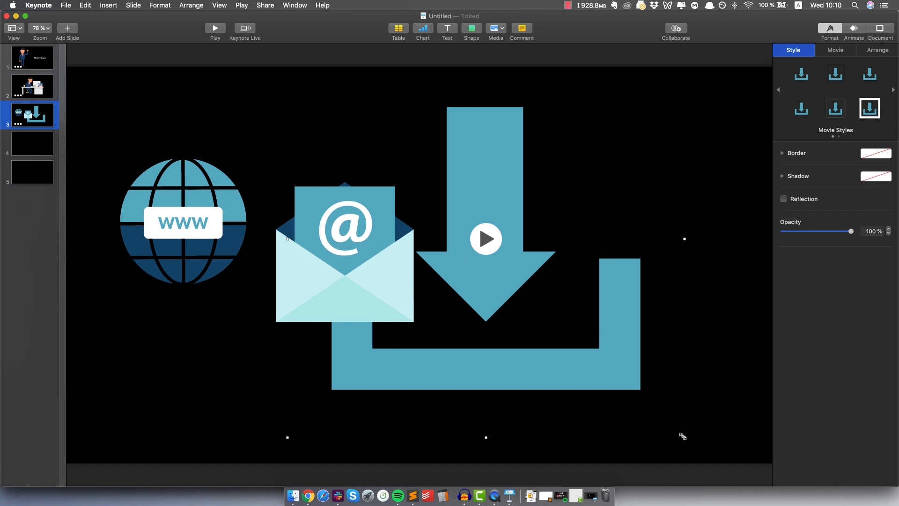
{"action": "left_click_drag", "start_coordinate": [683, 435], "coordinate": [443, 262]}
{"action": "left_click_drag", "start_coordinate": [393, 204], "coordinate": [628, 182]}
{"action": "left_click_drag", "start_coordinate": [393, 244], "coordinate": [448, 244]}
Shrink the WWW globe slightly more and move it down and to the right.
{"action": "left_click_drag", "start_coordinate": [176, 225], "coordinate": [180, 236]}
{"action": "left_click_drag", "start_coordinate": [266, 311], "coordinate": [243, 289]}
{"action": "left_click_drag", "start_coordinate": [185, 257], "coordinate": [210, 267]}
Centre the envelope horizontally between the other two icons and reduce its size slightly.
{"action": "left_click_drag", "start_coordinate": [397, 281], "coordinate": [418, 272]}
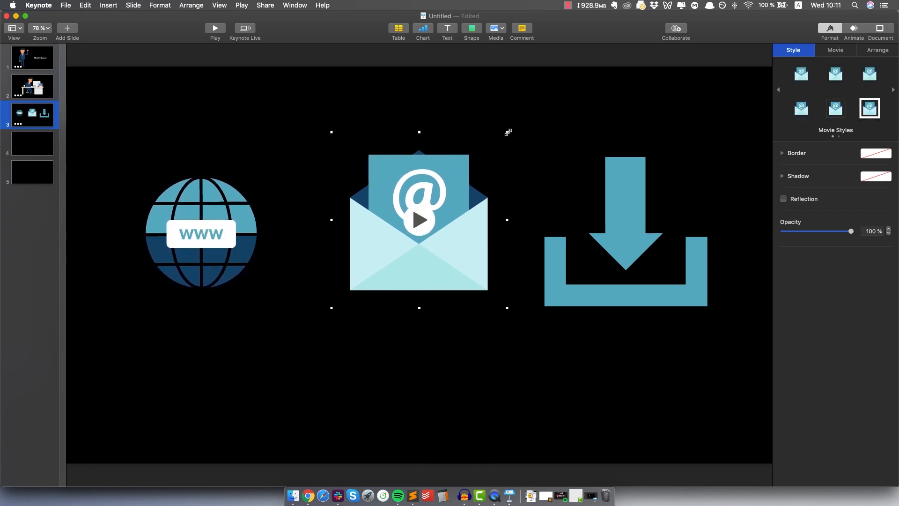
{"action": "left_click_drag", "start_coordinate": [507, 132], "coordinate": [494, 146]}
{"action": "left_click_drag", "start_coordinate": [452, 248], "coordinate": [450, 251]}
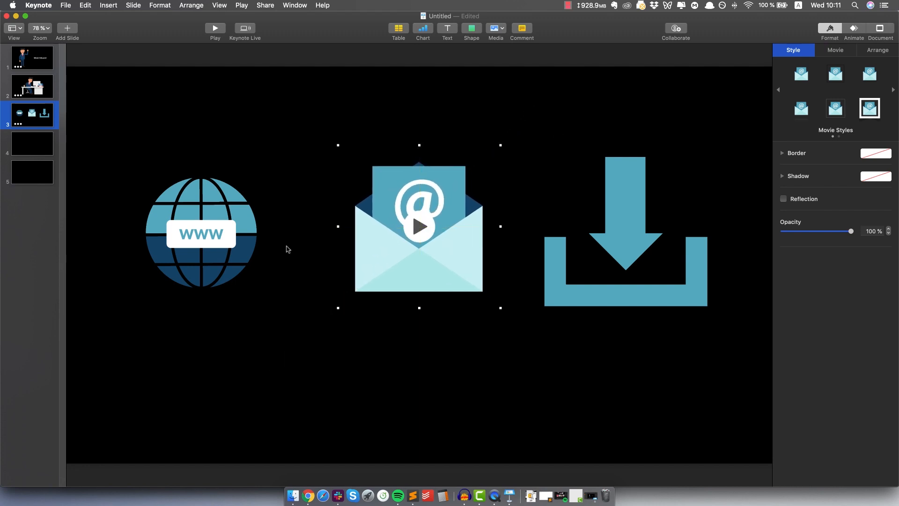
Shrink the download icon to match the envelope's width and align it level with the globe at the right of the row.
{"action": "left_click_drag", "start_coordinate": [626, 268], "coordinate": [672, 257]}
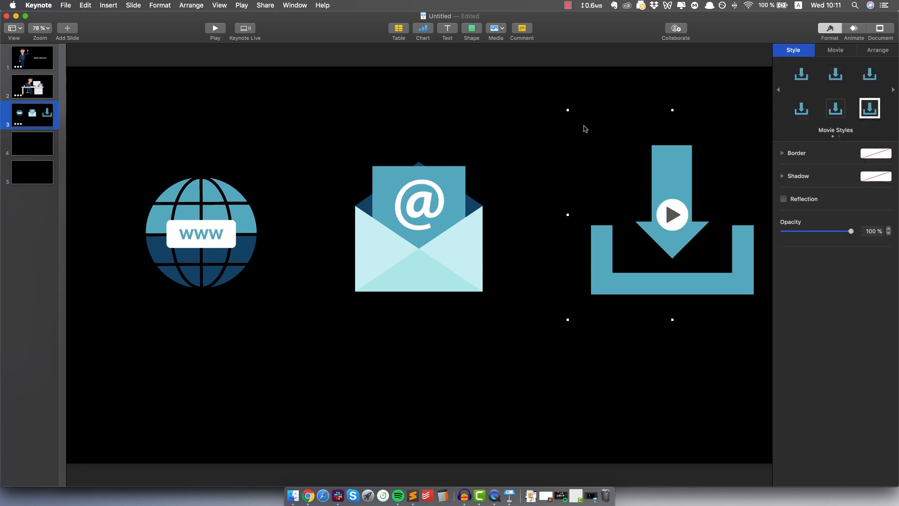
{"action": "left_click_drag", "start_coordinate": [566, 110], "coordinate": [611, 154]}
{"action": "left_click_drag", "start_coordinate": [705, 201], "coordinate": [663, 207]}
{"action": "left_click_drag", "start_coordinate": [572, 146], "coordinate": [555, 147]}
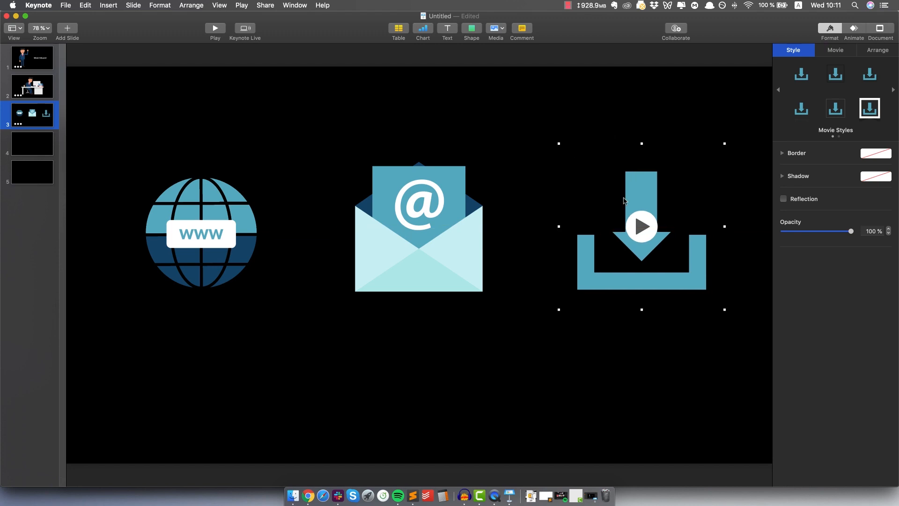
{"action": "left_click_drag", "start_coordinate": [639, 227], "coordinate": [655, 232]}
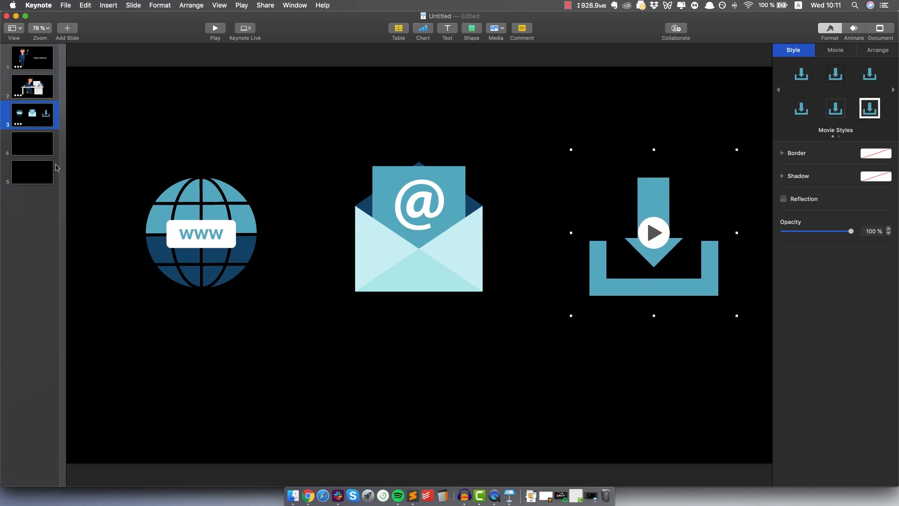
Add Criminal-Stealing-Password---LOOP.gif from the GIFs folder to slide 4.
{"action": "left_click", "coordinate": [35, 138]}
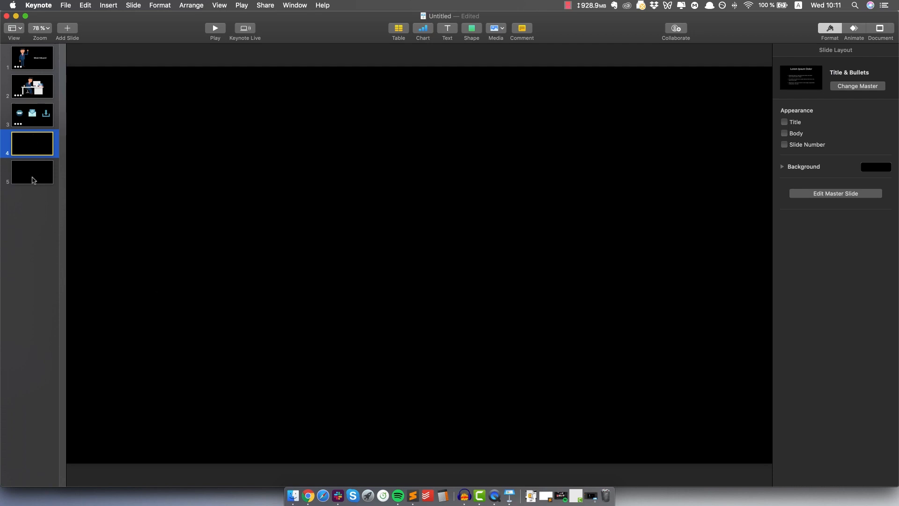
{"action": "left_click", "coordinate": [291, 493]}
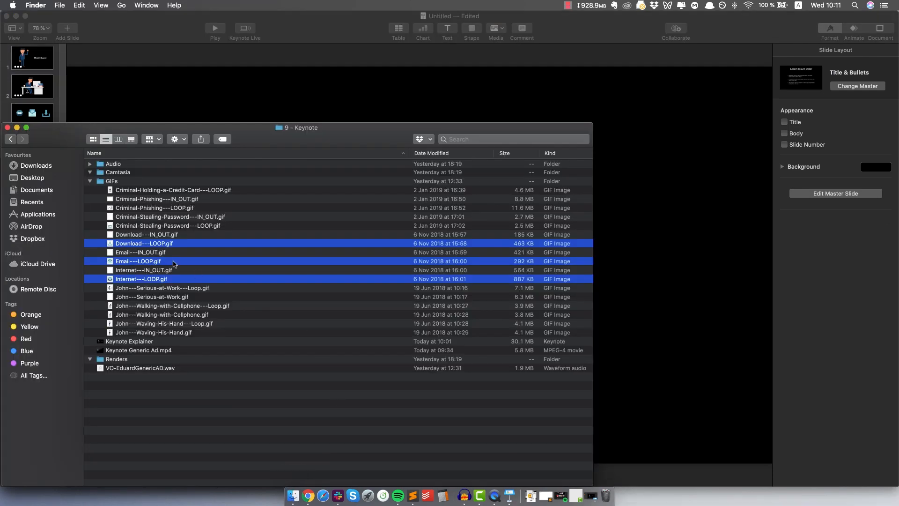
{"action": "left_click", "coordinate": [181, 218]}
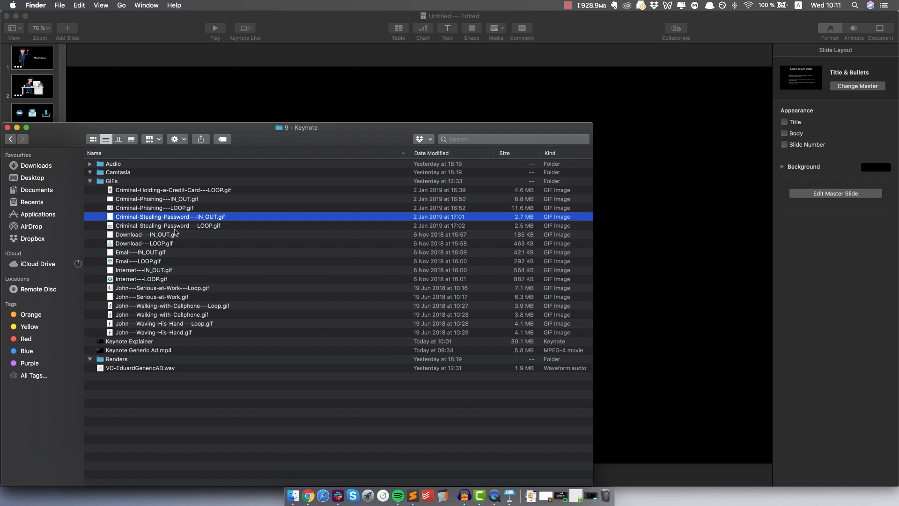
{"action": "left_click", "coordinate": [181, 226]}
{"action": "left_click_drag", "start_coordinate": [162, 227], "coordinate": [430, 263]}
{"action": "left_click", "coordinate": [224, 110]}
Add Criminal-Phishing---LOOP.gif from the GIFs folder to slide 5 and centre it on the slide.
{"action": "left_click", "coordinate": [49, 181]}
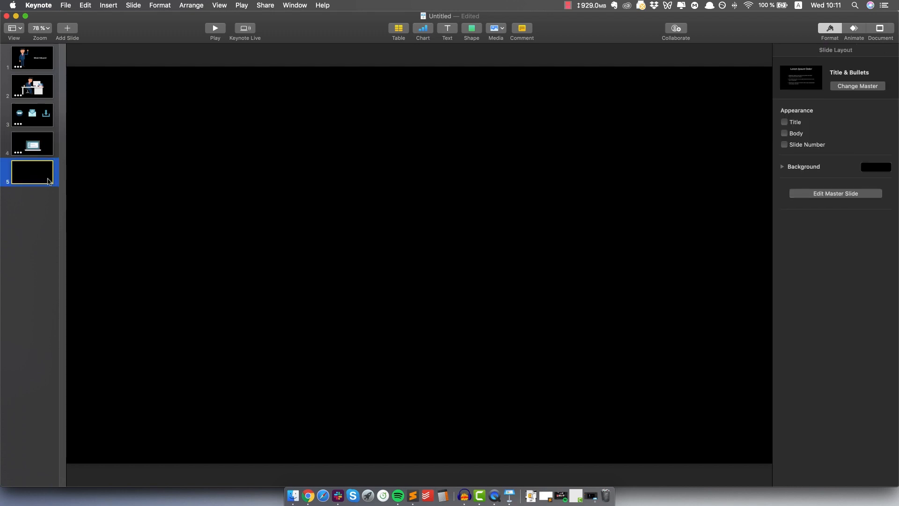
{"action": "key", "text": "super+Tab"}
{"action": "left_click", "coordinate": [166, 202]}
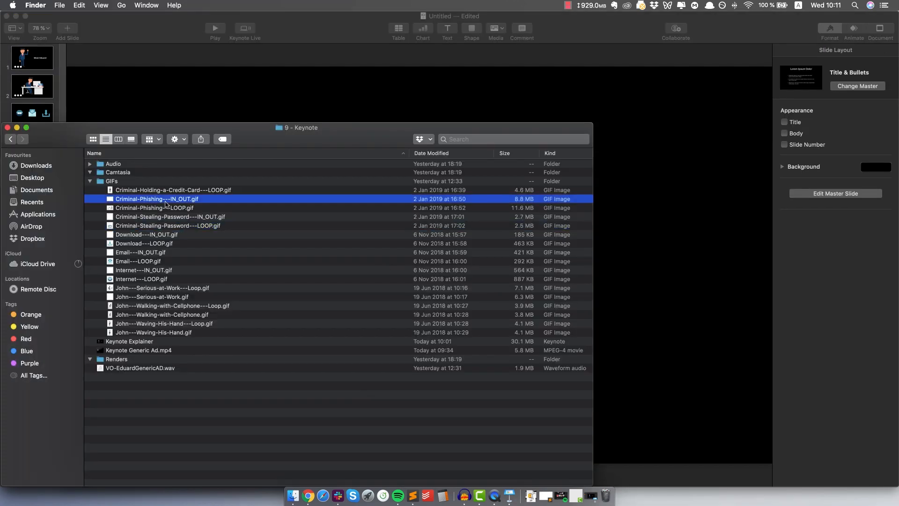
{"action": "left_click", "coordinate": [170, 212]}
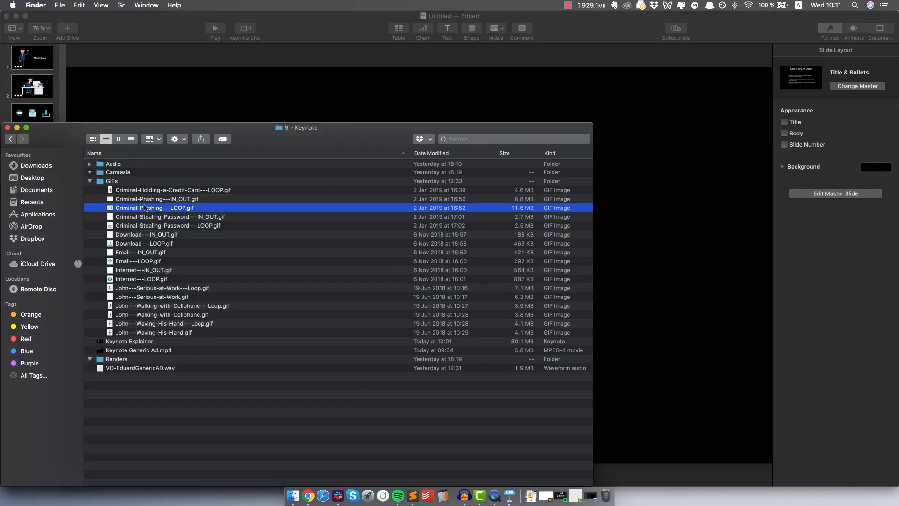
{"action": "left_click_drag", "start_coordinate": [149, 210], "coordinate": [415, 112]}
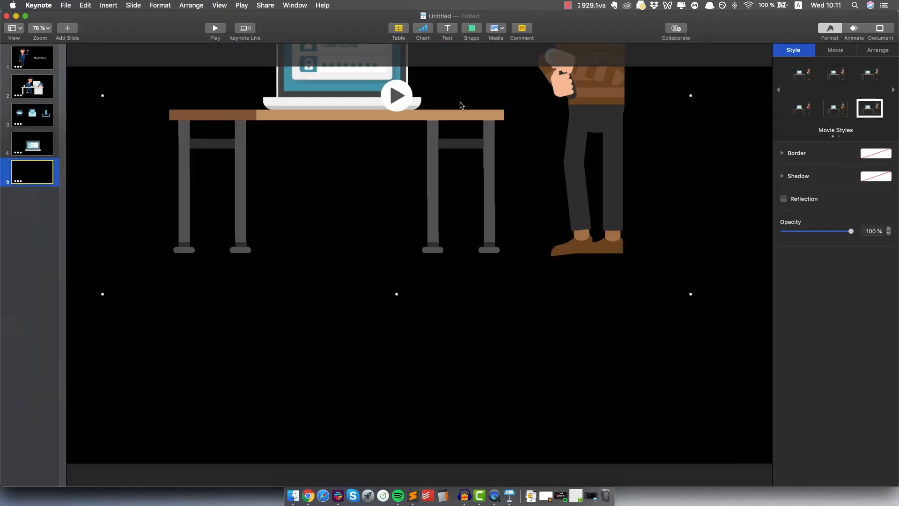
{"action": "left_click_drag", "start_coordinate": [299, 116], "coordinate": [322, 273]}
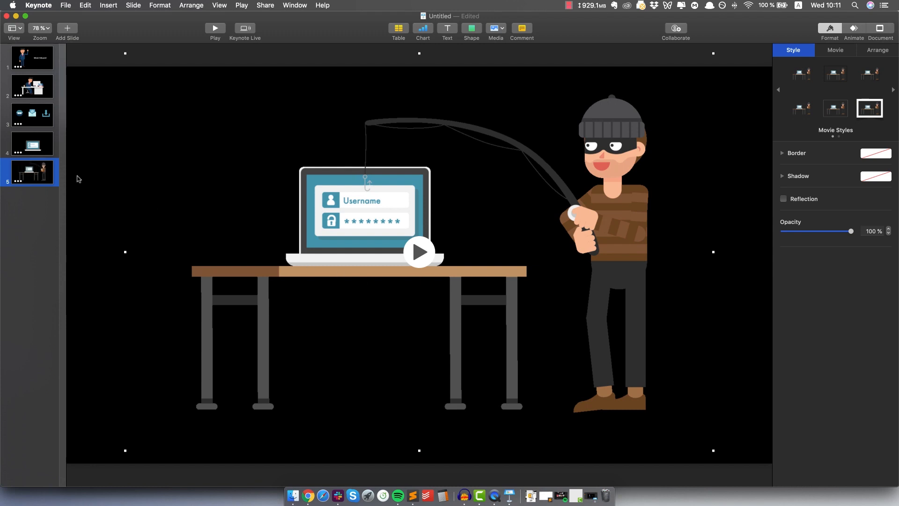
Set the background colour of slide 5 to the darkest orange colour fill.
{"action": "left_click", "coordinate": [30, 147]}
{"action": "left_click", "coordinate": [38, 180]}
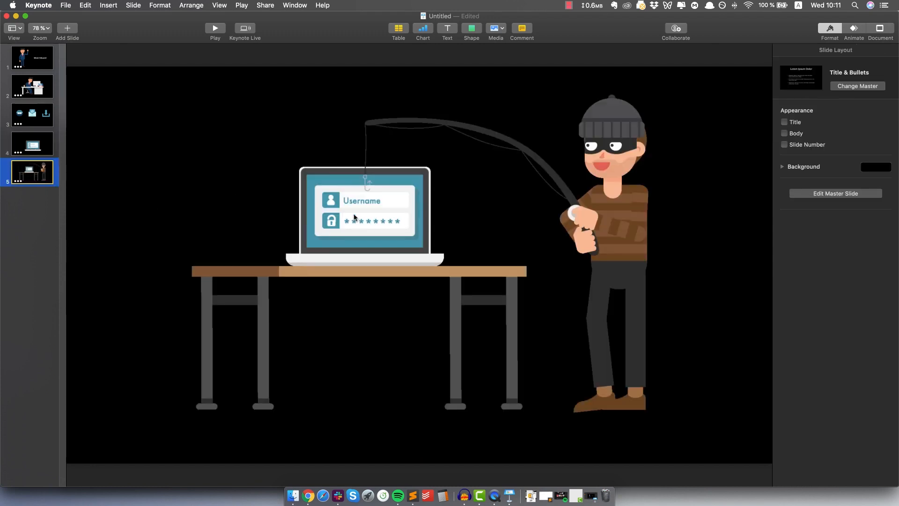
{"action": "left_click", "coordinate": [876, 167]}
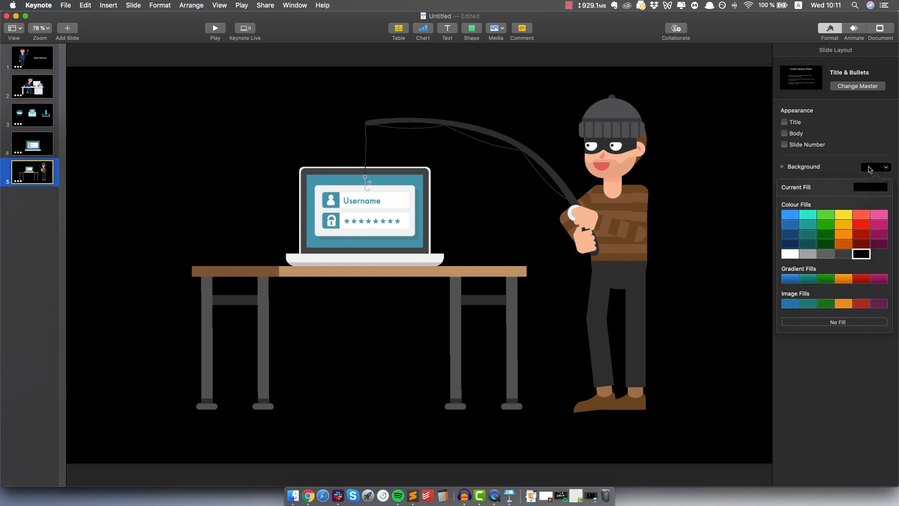
{"action": "left_click", "coordinate": [844, 244]}
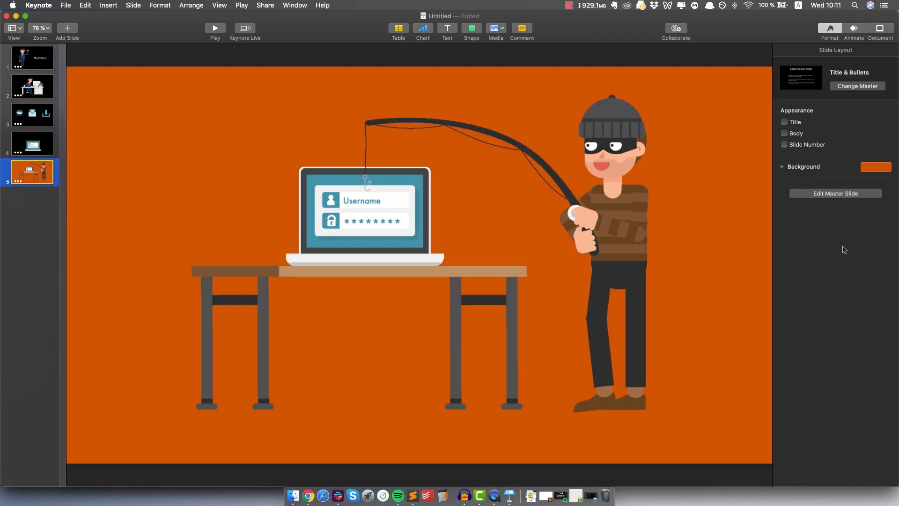
Give slide 4 the same dark orange background as slide 5 and centre the laptop GIF on it.
{"action": "left_click", "coordinate": [28, 149]}
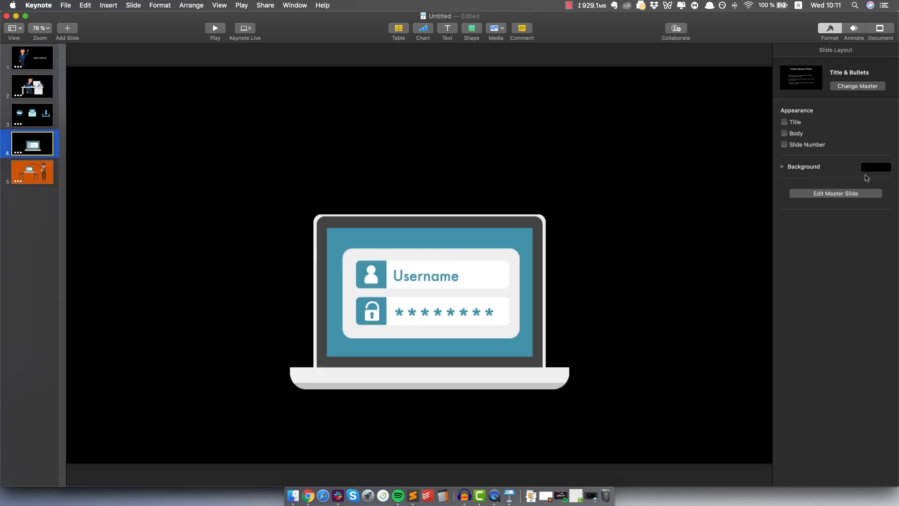
{"action": "left_click", "coordinate": [873, 167]}
{"action": "left_click", "coordinate": [842, 243]}
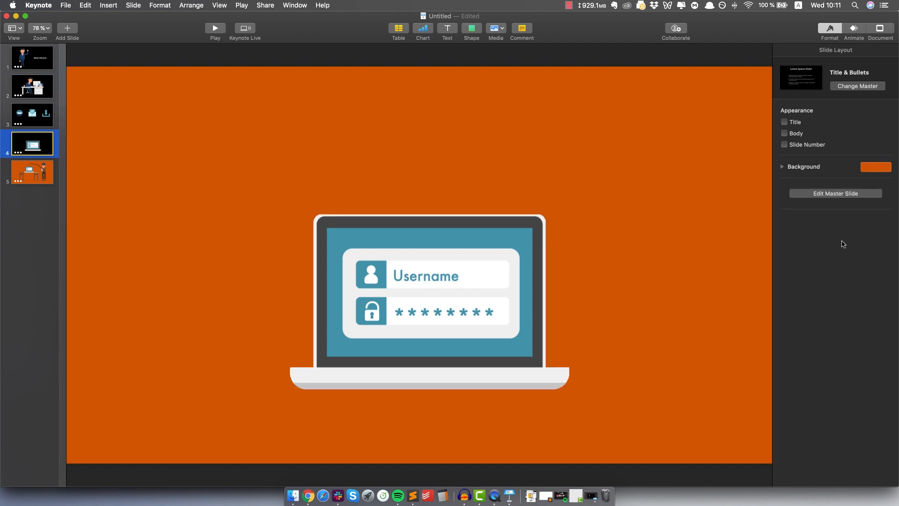
{"action": "left_click_drag", "start_coordinate": [392, 286], "coordinate": [397, 270]}
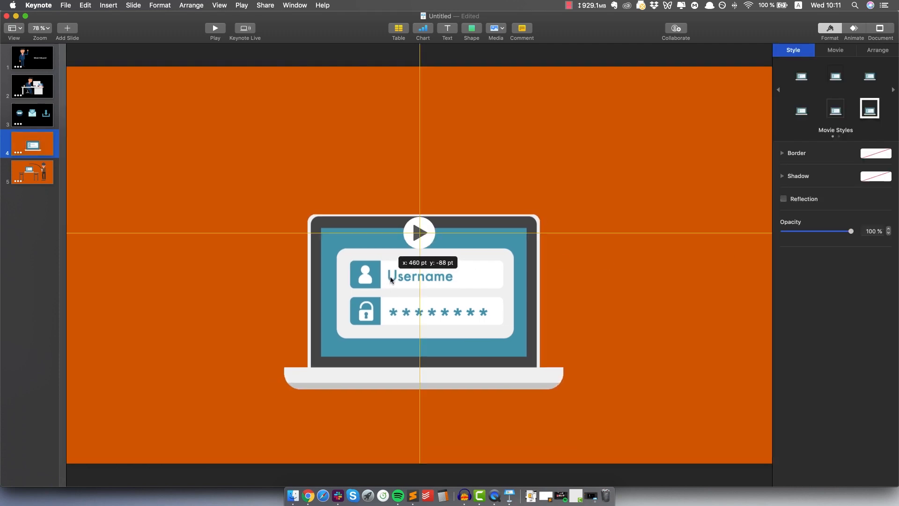
Review slides 1 to 5 in turn, checking the GIFs, caption and background of each.
{"action": "left_click", "coordinate": [26, 53]}
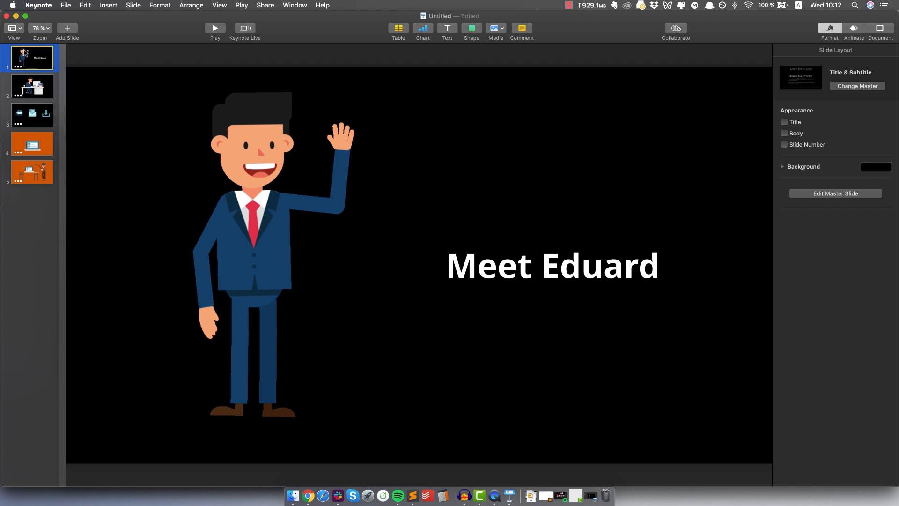
{"action": "left_click", "coordinate": [21, 89]}
{"action": "left_click", "coordinate": [24, 112]}
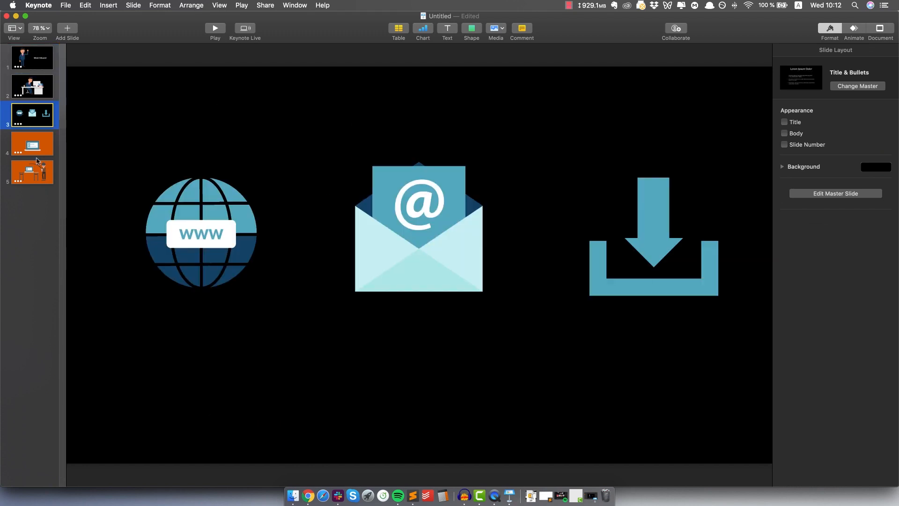
{"action": "left_click", "coordinate": [35, 147]}
{"action": "left_click", "coordinate": [38, 172]}
{"action": "left_click", "coordinate": [40, 142]}
{"action": "left_click", "coordinate": [35, 116]}
{"action": "left_click", "coordinate": [35, 85]}
{"action": "left_click", "coordinate": [34, 67]}
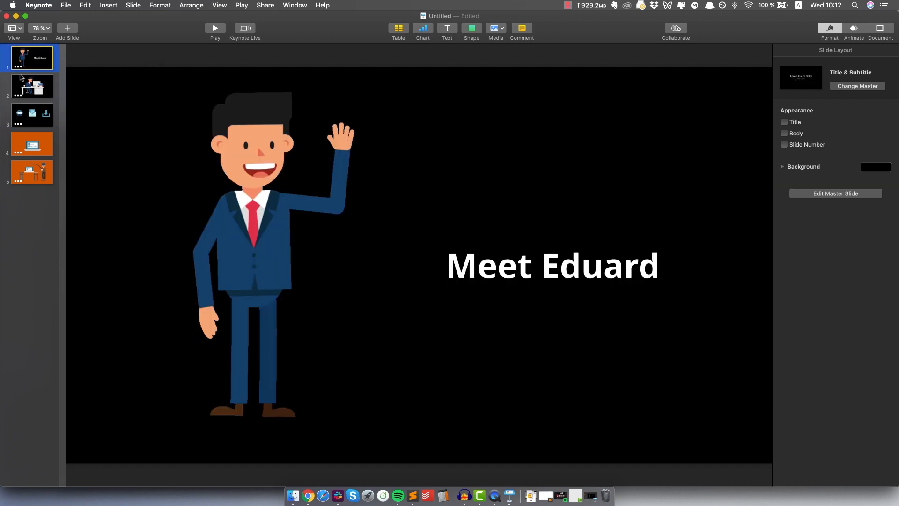
{"action": "left_click", "coordinate": [26, 95]}
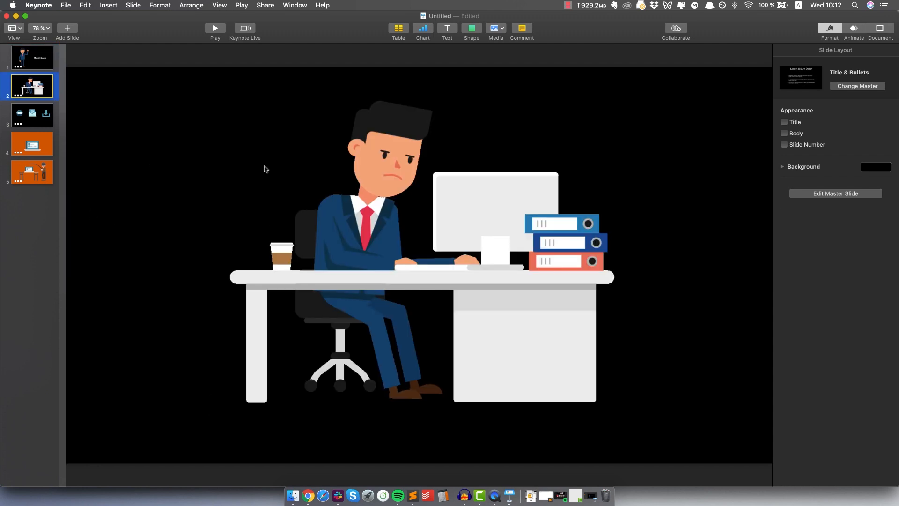
{"action": "left_click", "coordinate": [38, 119]}
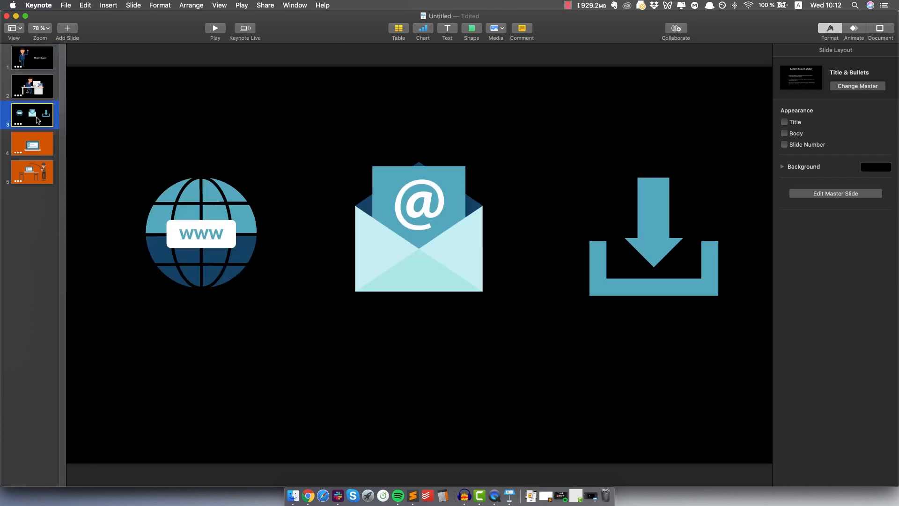
{"action": "left_click", "coordinate": [39, 149]}
{"action": "left_click", "coordinate": [47, 176]}
{"action": "left_click", "coordinate": [29, 54]}
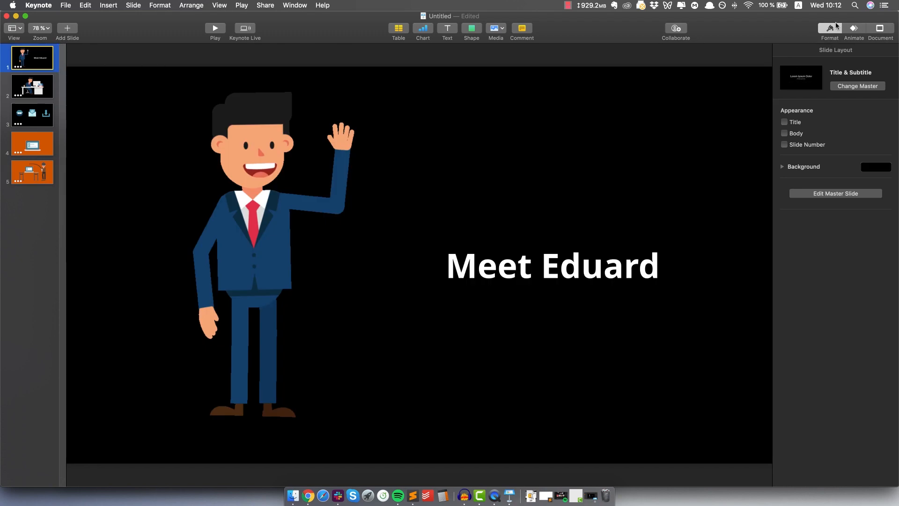
Add VO-EduardGenericAD.wav from the 9 - Keynote folder as the presentation's soundtrack, keeping playback at Play Once.
{"action": "left_click", "coordinate": [875, 28]}
{"action": "left_click", "coordinate": [854, 28]}
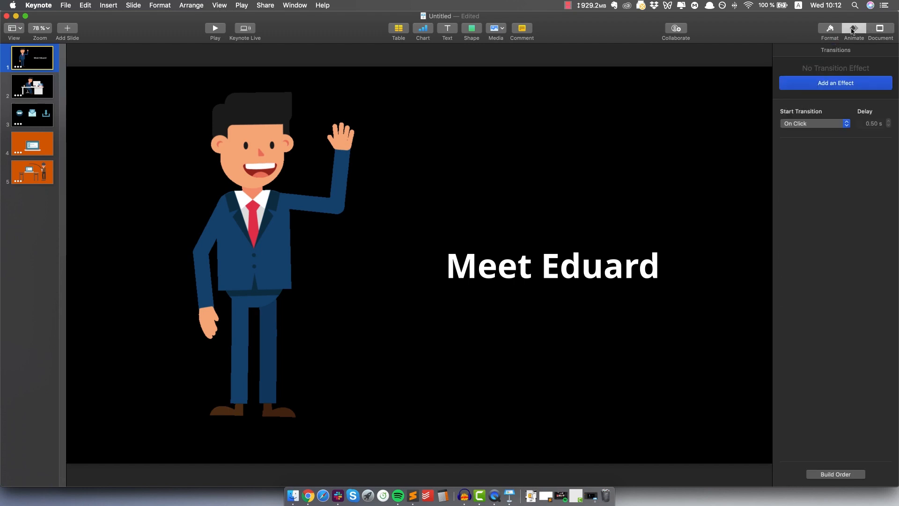
{"action": "left_click", "coordinate": [830, 28]}
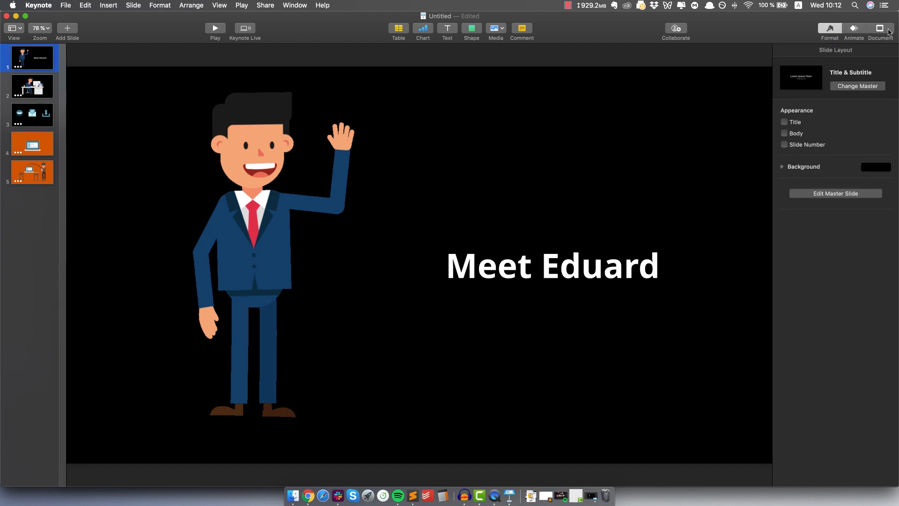
{"action": "left_click", "coordinate": [881, 30]}
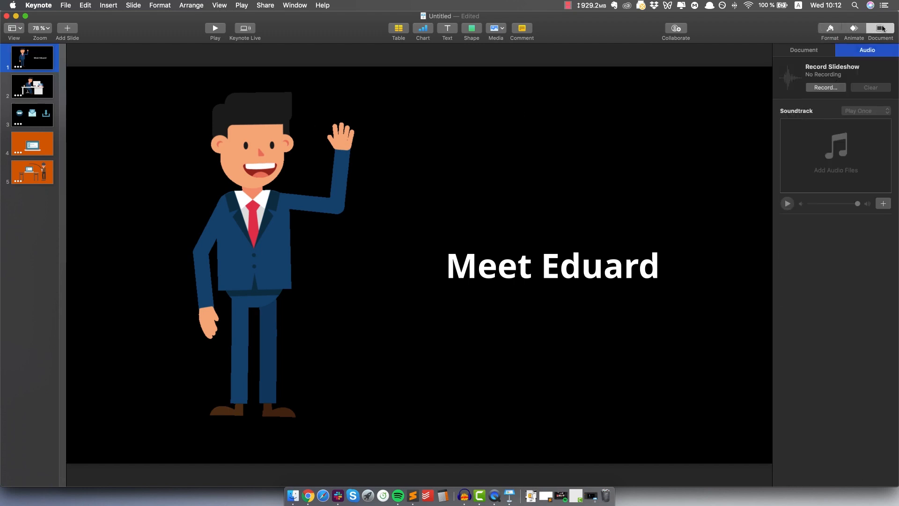
{"action": "left_click", "coordinate": [816, 50]}
{"action": "left_click", "coordinate": [872, 51]}
{"action": "left_click", "coordinate": [292, 495]}
{"action": "left_click", "coordinate": [124, 368]}
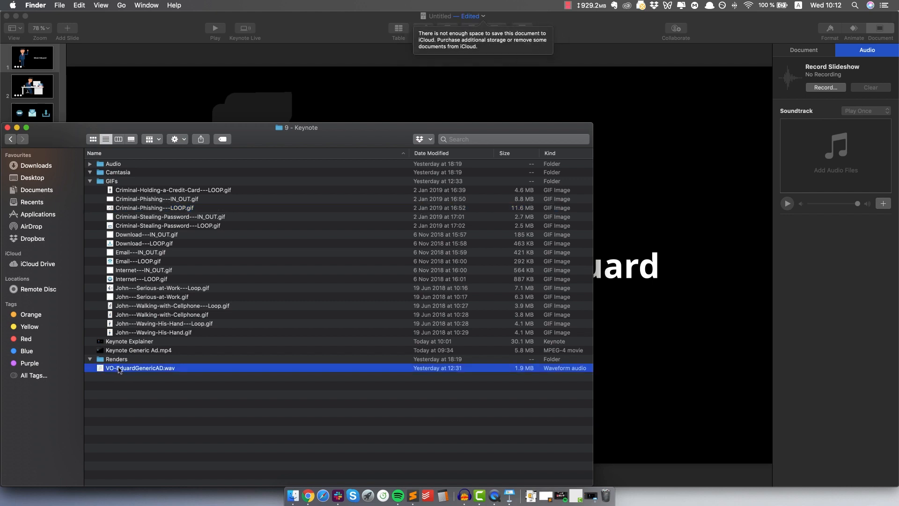
{"action": "left_click_drag", "start_coordinate": [119, 369], "coordinate": [822, 151]}
{"action": "left_click", "coordinate": [812, 262]}
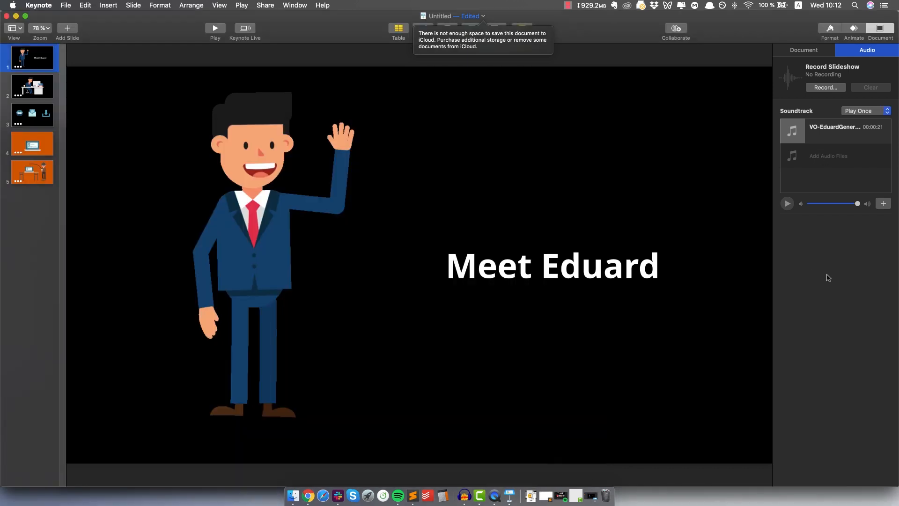
{"action": "left_click", "coordinate": [866, 112]}
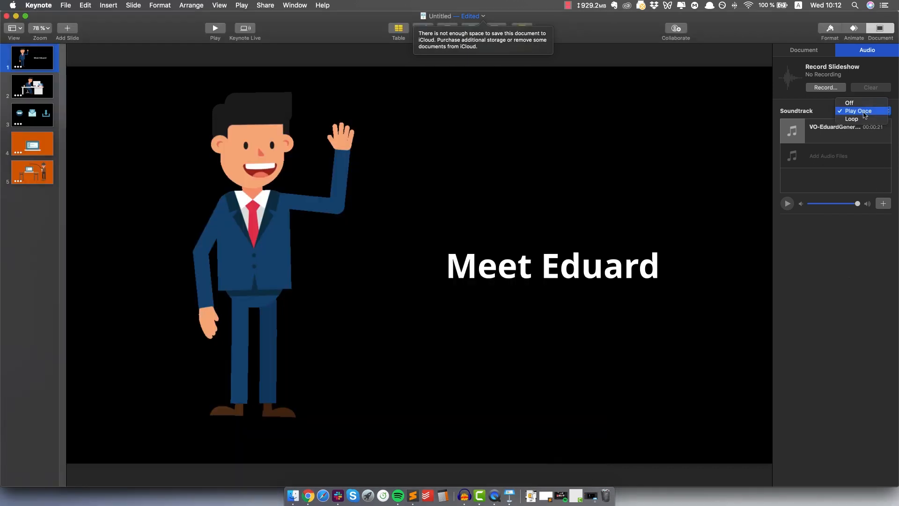
{"action": "left_click", "coordinate": [822, 287]}
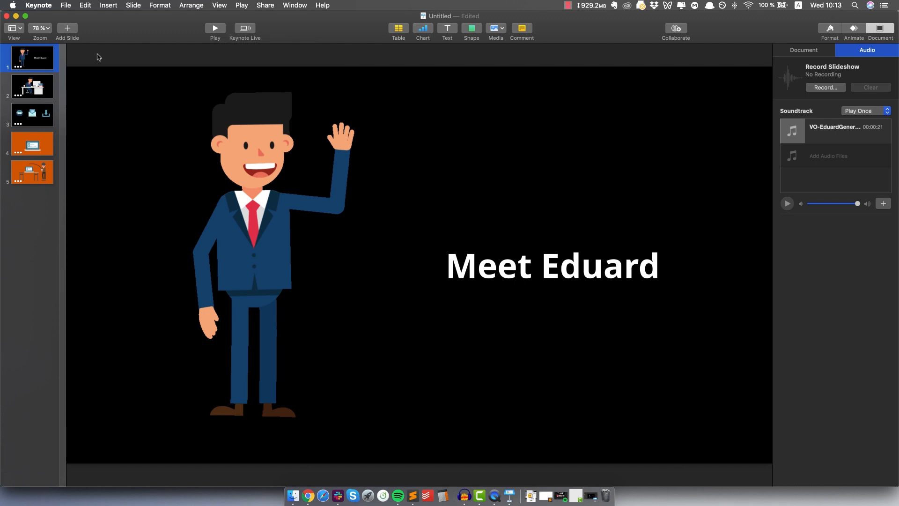
Play the slideshow from slide 1 through slide 3, then exit and go back to slide 1.
{"action": "left_click", "coordinate": [33, 92]}
{"action": "left_click", "coordinate": [45, 105]}
{"action": "left_click", "coordinate": [30, 57]}
{"action": "left_click", "coordinate": [214, 28]}
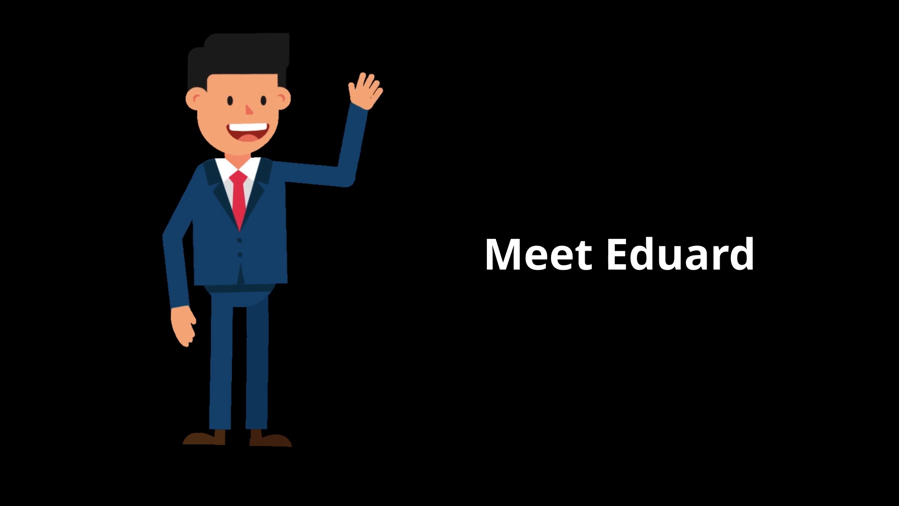
{"action": "key", "text": "Right"}
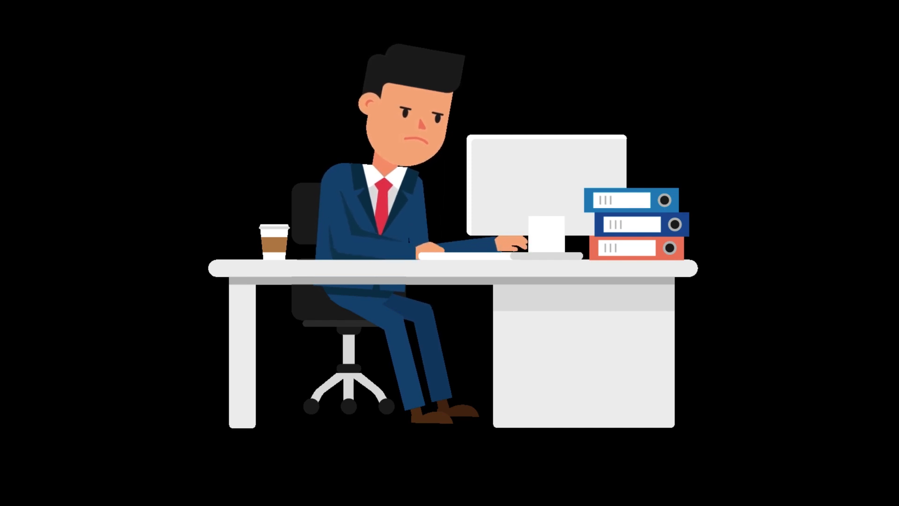
{"action": "key", "text": "Right"}
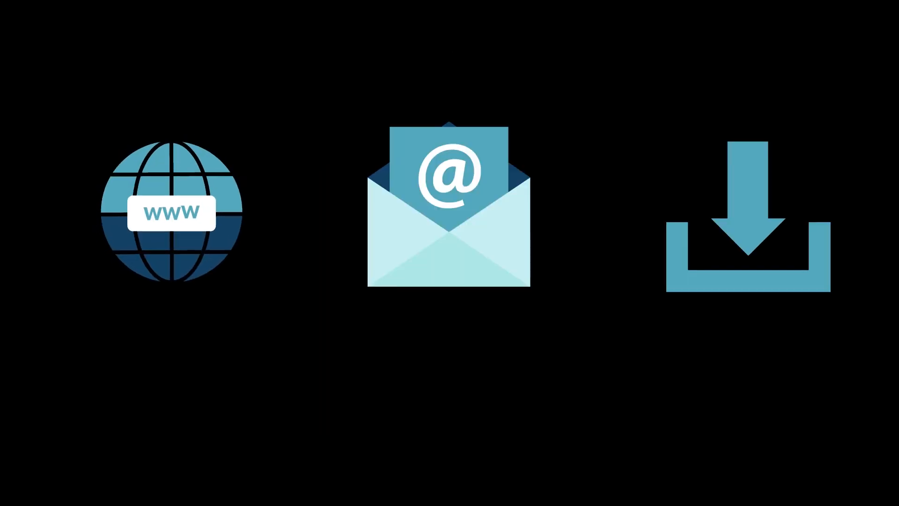
{"action": "key", "text": "Escape"}
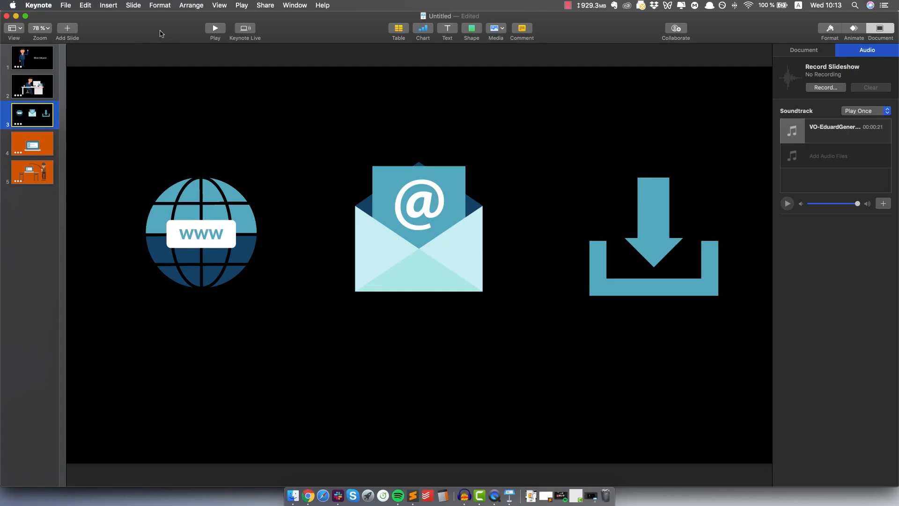
{"action": "left_click", "coordinate": [19, 142]}
{"action": "left_click", "coordinate": [32, 63]}
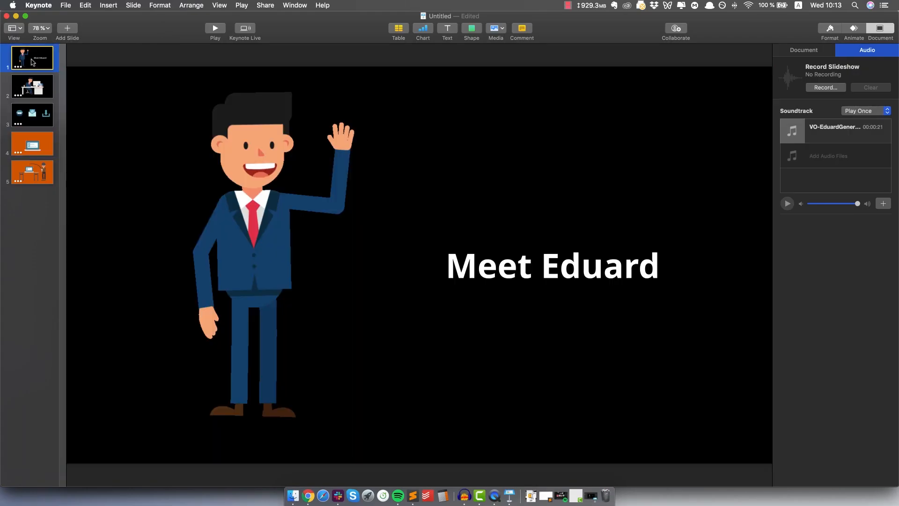
Examine the slide sequence and the build and transition settings of slide 1 and its waving character.
{"action": "left_click", "coordinate": [237, 174]}
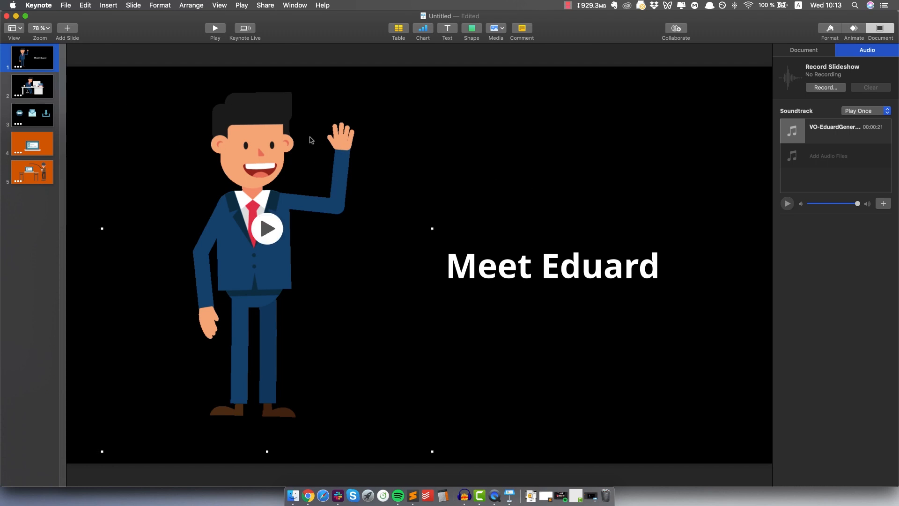
{"action": "key", "text": "Down"}
{"action": "key", "text": "Down"}
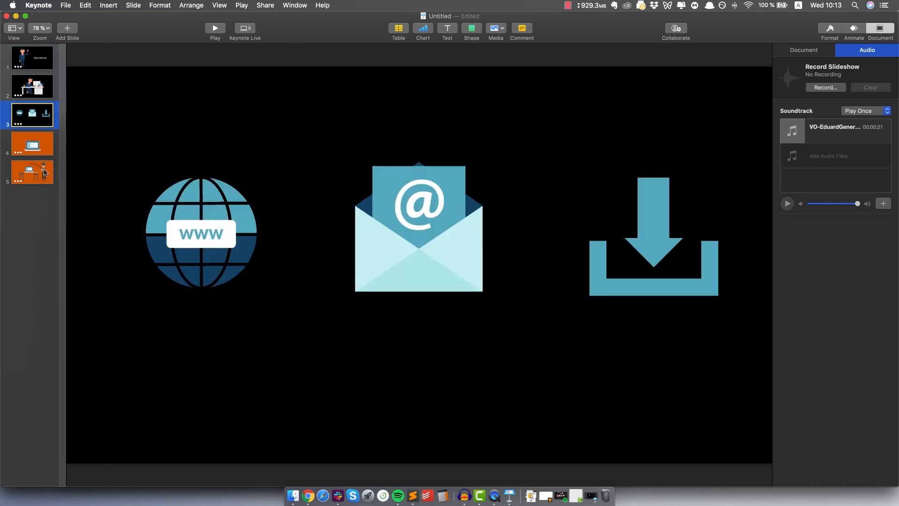
{"action": "left_click", "coordinate": [30, 147]}
{"action": "left_click", "coordinate": [34, 174]}
{"action": "left_click", "coordinate": [34, 58]}
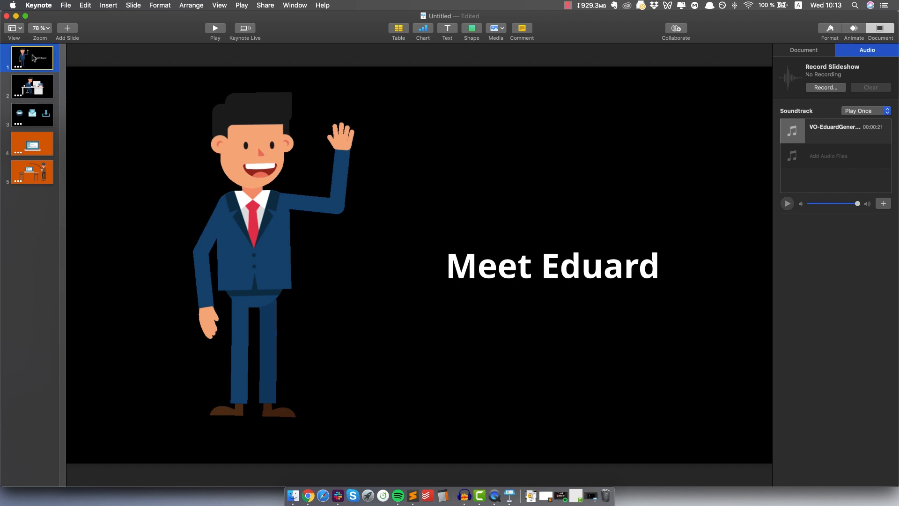
{"action": "left_click", "coordinate": [295, 151]}
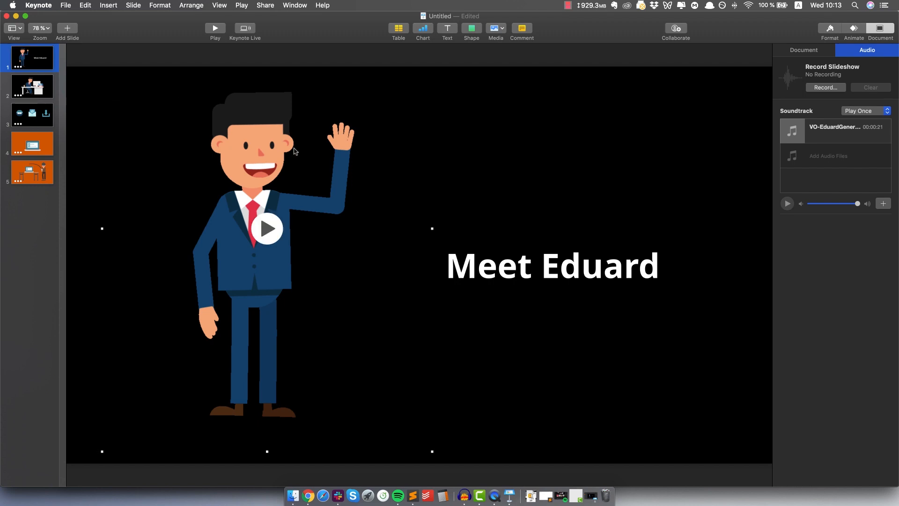
{"action": "left_click", "coordinate": [853, 30]}
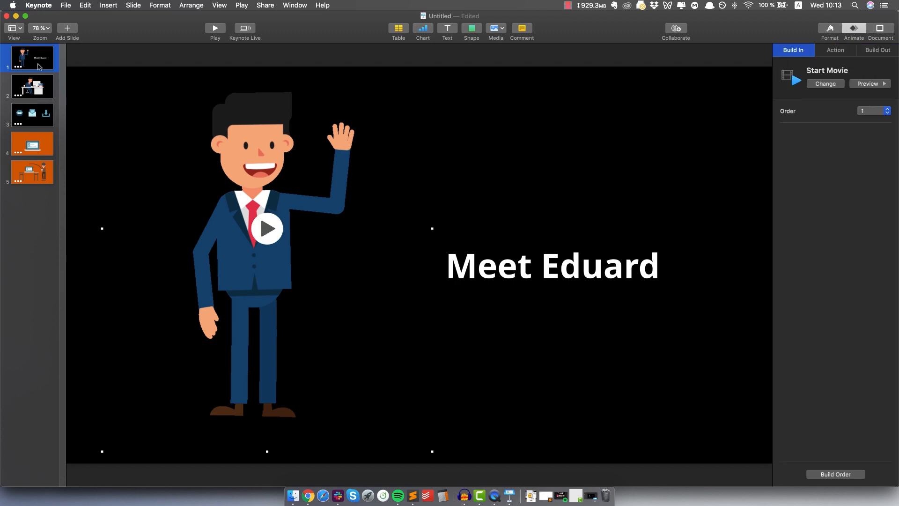
{"action": "left_click", "coordinate": [41, 84]}
{"action": "left_click", "coordinate": [36, 60]}
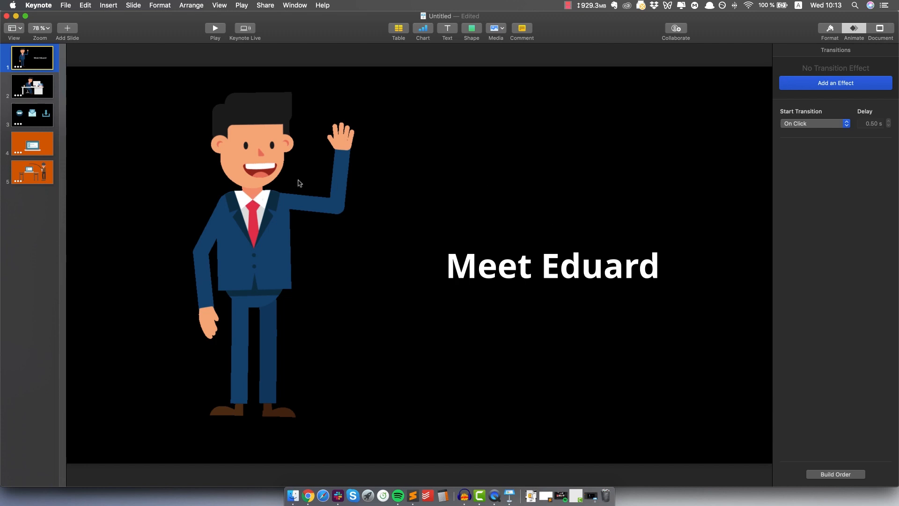
{"action": "left_click", "coordinate": [39, 93]}
{"action": "left_click", "coordinate": [38, 60]}
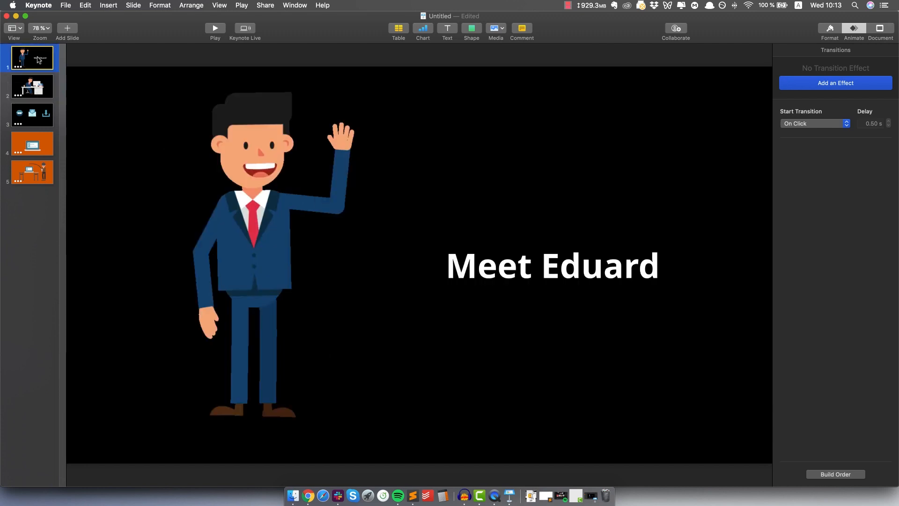
Nudge the waving character GIF on slide 1 slightly to the right, towards the caption.
{"action": "left_click", "coordinate": [254, 187]}
{"action": "left_click", "coordinate": [516, 252]}
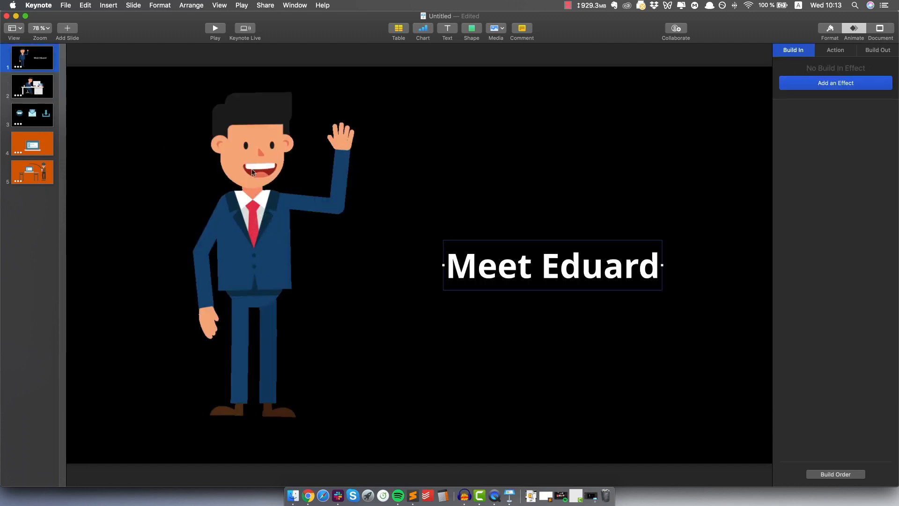
{"action": "left_click", "coordinate": [253, 164]}
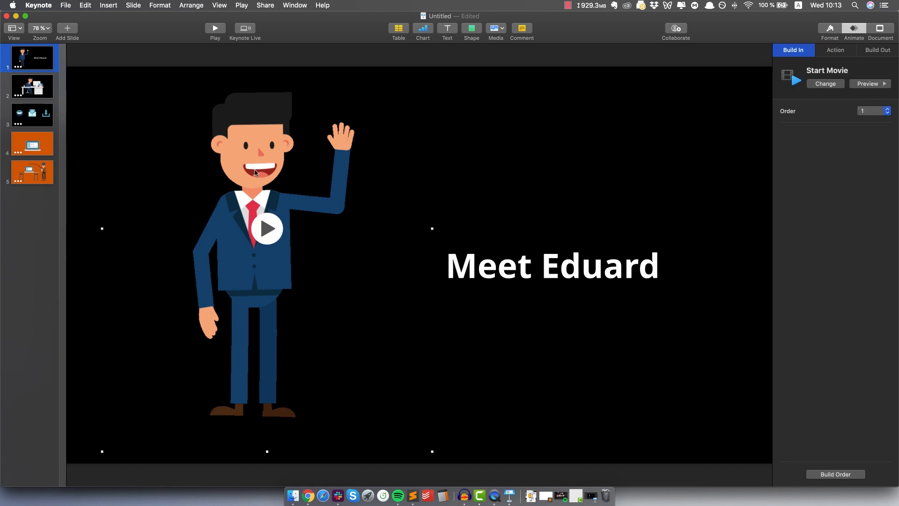
{"action": "mouse_move", "coordinate": [255, 162]}
{"action": "left_mouse_down"}
{"action": "mouse_move", "coordinate": [263, 151]}
{"action": "mouse_move", "coordinate": [259, 160]}
{"action": "left_mouse_up"}
{"action": "left_click", "coordinate": [532, 262]}
Change the waving character's build-in effect on slide 1 to Move In and adjust its duration.
{"action": "left_click", "coordinate": [279, 180]}
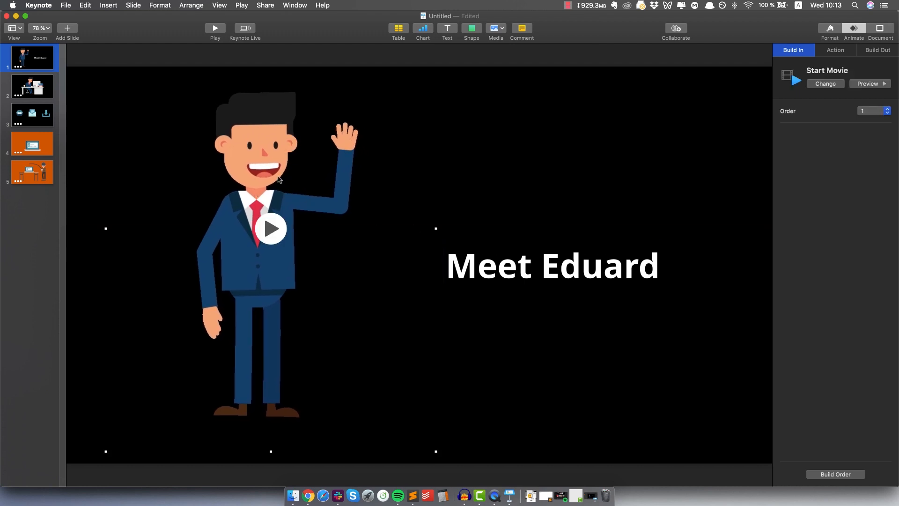
{"action": "left_click", "coordinate": [858, 37]}
{"action": "left_click", "coordinate": [855, 31]}
{"action": "left_click", "coordinate": [817, 83]}
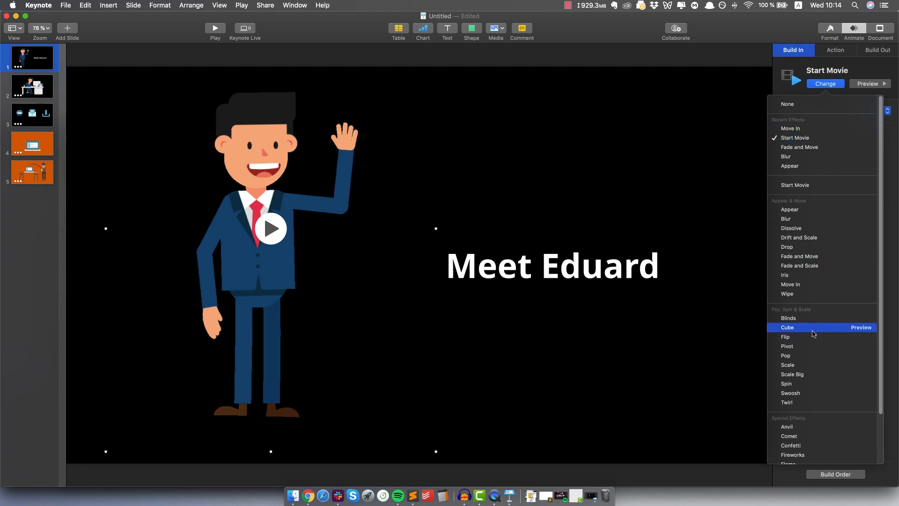
{"action": "scroll", "coordinate": [837, 371], "scroll_direction": "down", "scroll_amount": 3}
{"action": "scroll", "coordinate": [831, 305], "scroll_direction": "up", "scroll_amount": 3}
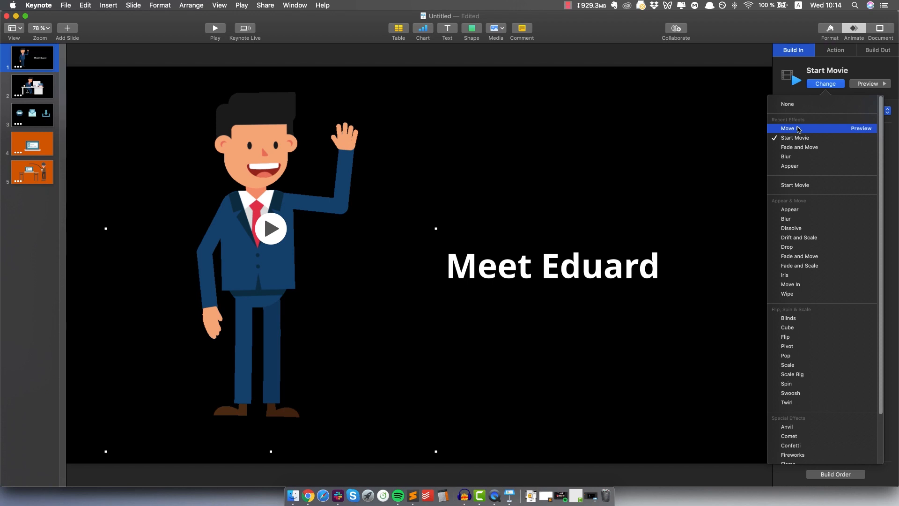
{"action": "left_click", "coordinate": [812, 130]}
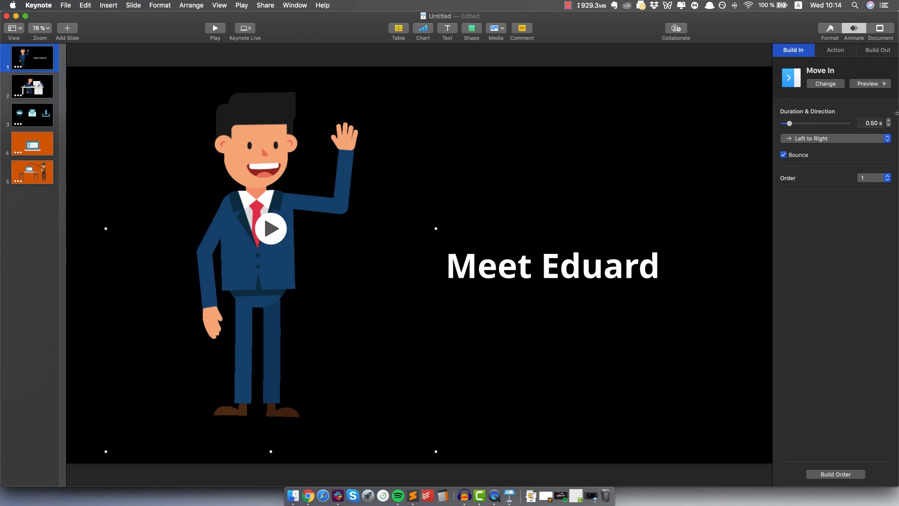
{"action": "left_click", "coordinate": [887, 121]}
{"action": "left_click", "coordinate": [888, 120]}
Add a Move In build-in effect to the caption on slide 1, moving Right to Left.
{"action": "left_click", "coordinate": [538, 264]}
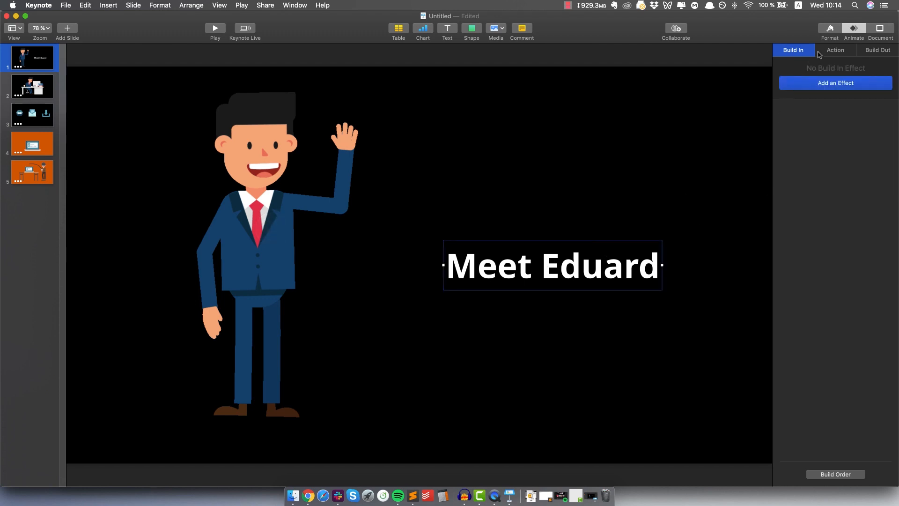
{"action": "left_click", "coordinate": [842, 86]}
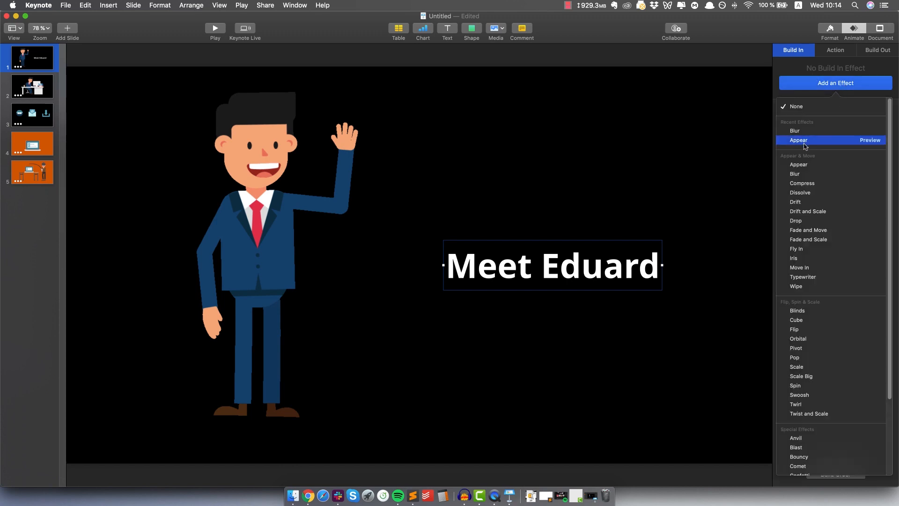
{"action": "left_click", "coordinate": [816, 268]}
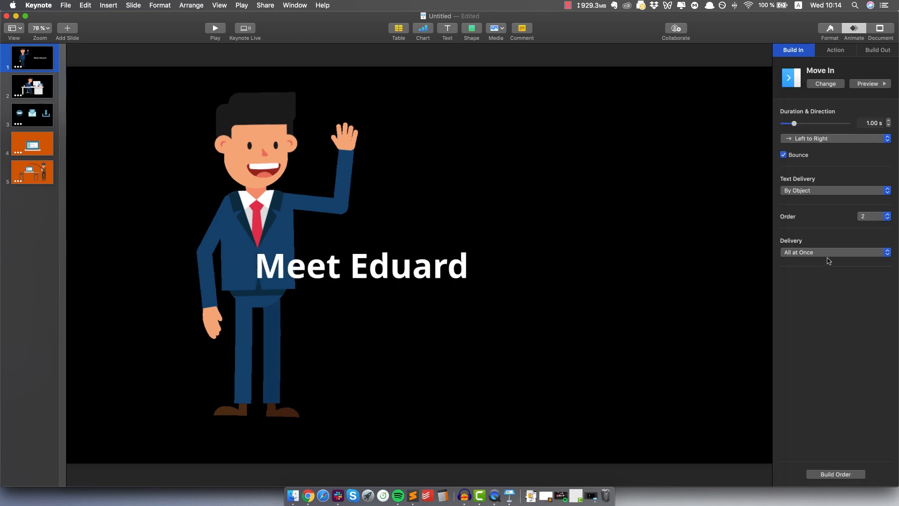
{"action": "left_click", "coordinate": [823, 140]}
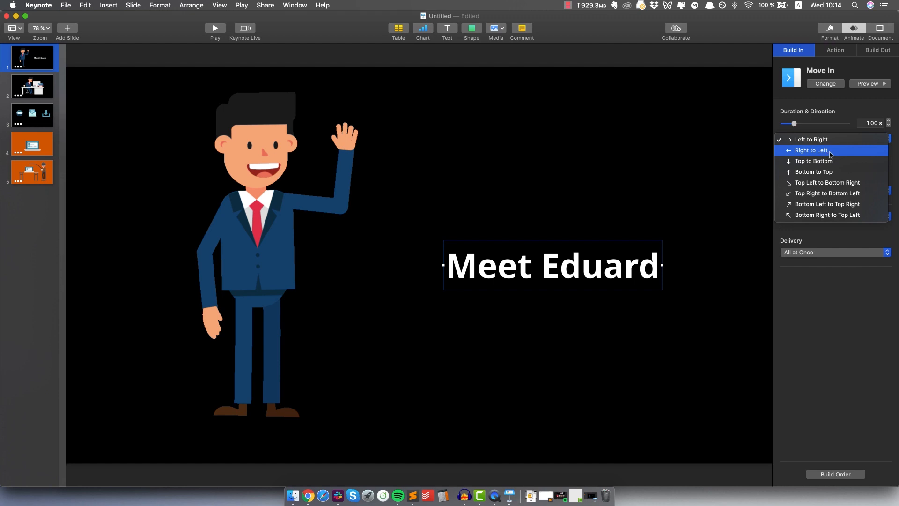
{"action": "left_click", "coordinate": [831, 155]}
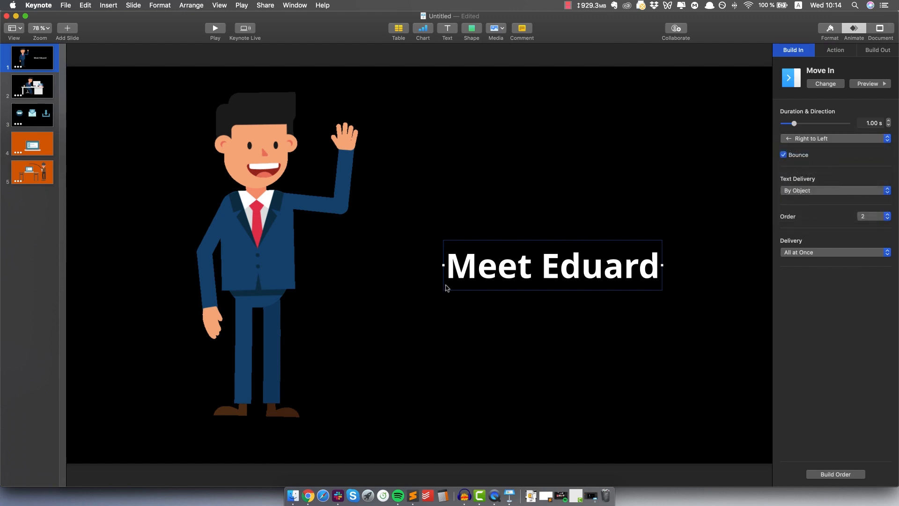
In slide 1's build order, set the waving character's build to start After Transition.
{"action": "left_click", "coordinate": [835, 474]}
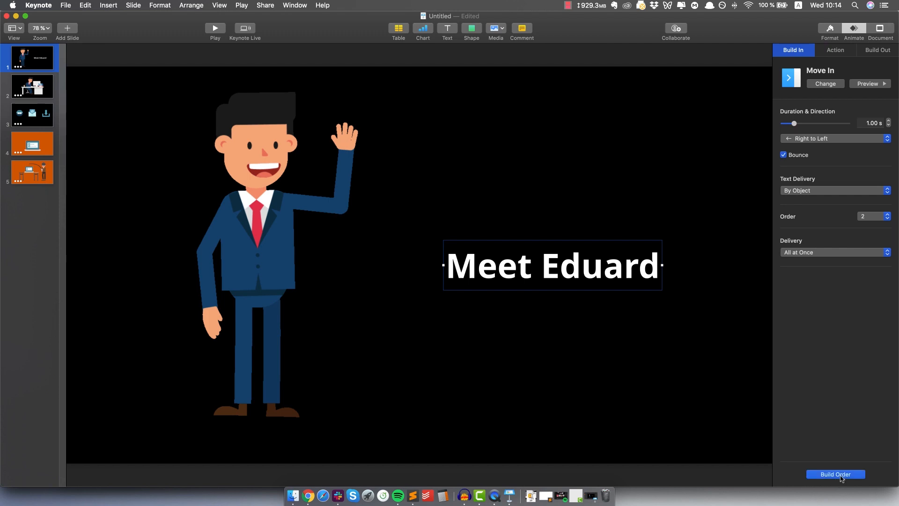
{"action": "left_click", "coordinate": [436, 196]}
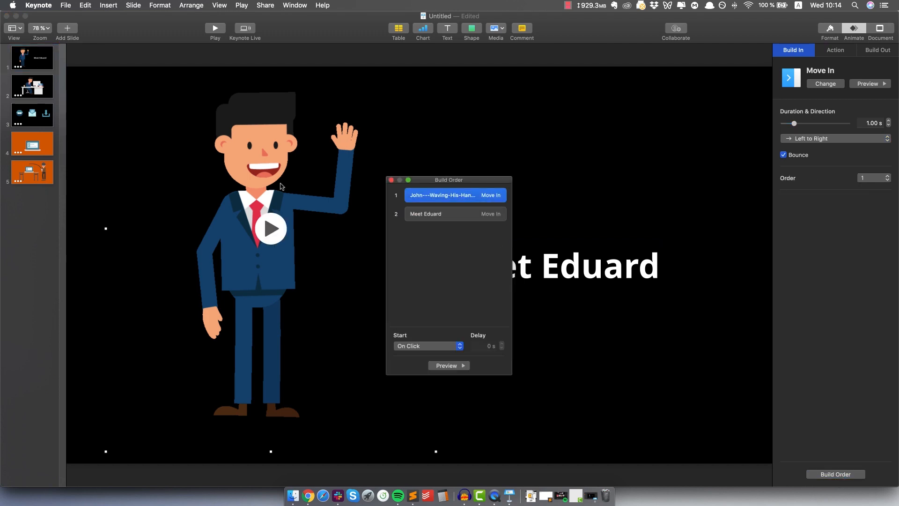
{"action": "left_click", "coordinate": [406, 347]}
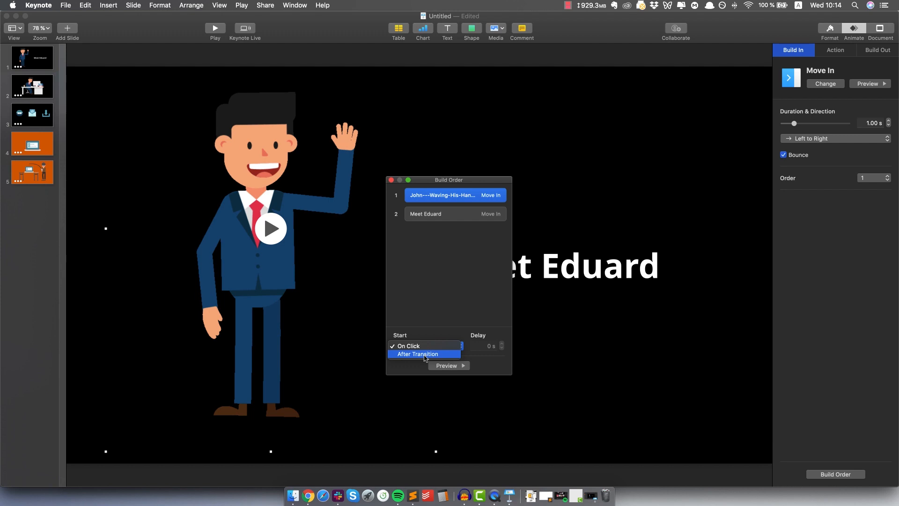
{"action": "left_click", "coordinate": [424, 355]}
Set the slide 1 caption's build to start With Build 1 and close the build order.
{"action": "left_click", "coordinate": [426, 214]}
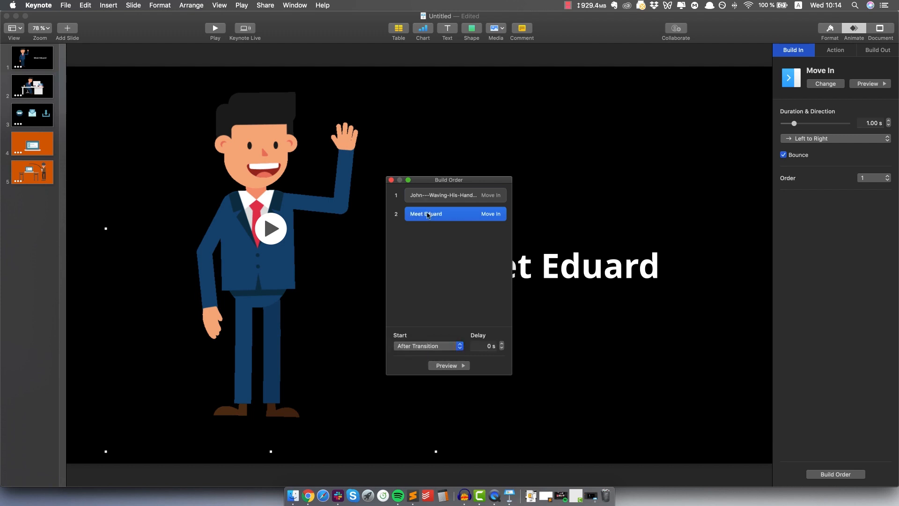
{"action": "left_click_drag", "start_coordinate": [447, 180], "coordinate": [375, 213]}
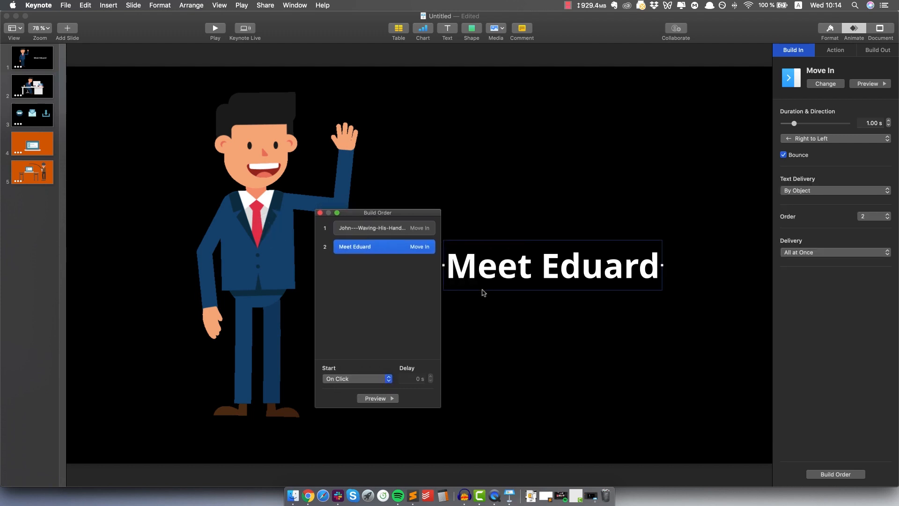
{"action": "left_click", "coordinate": [347, 378]}
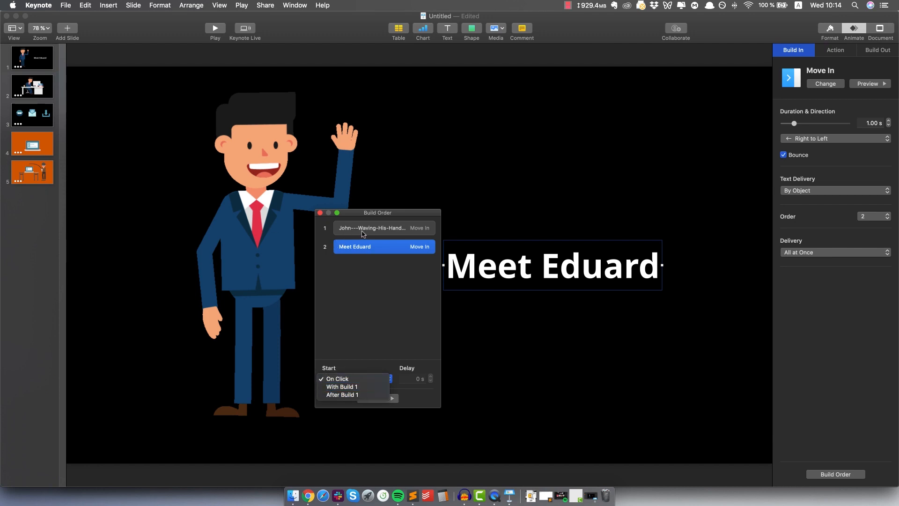
{"action": "left_click", "coordinate": [352, 392]}
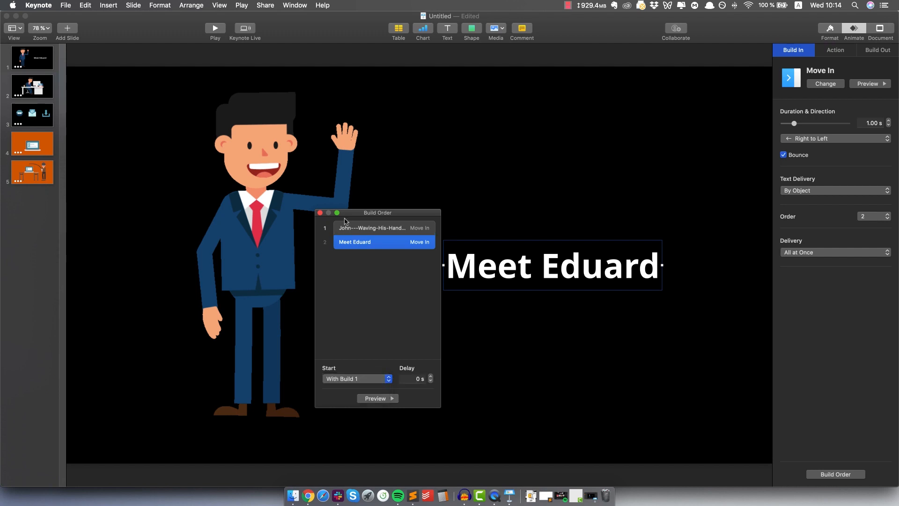
{"action": "left_click", "coordinate": [339, 229]}
{"action": "left_click", "coordinate": [362, 243]}
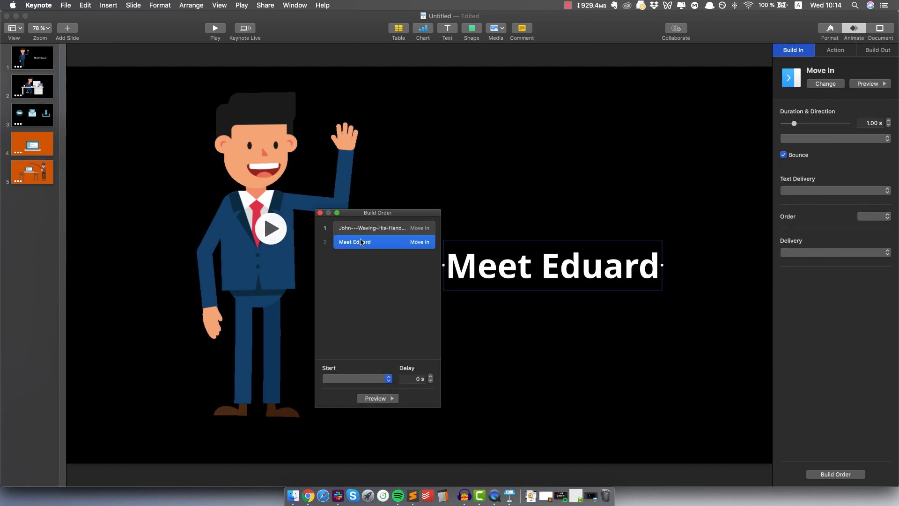
{"action": "left_click", "coordinate": [320, 213]}
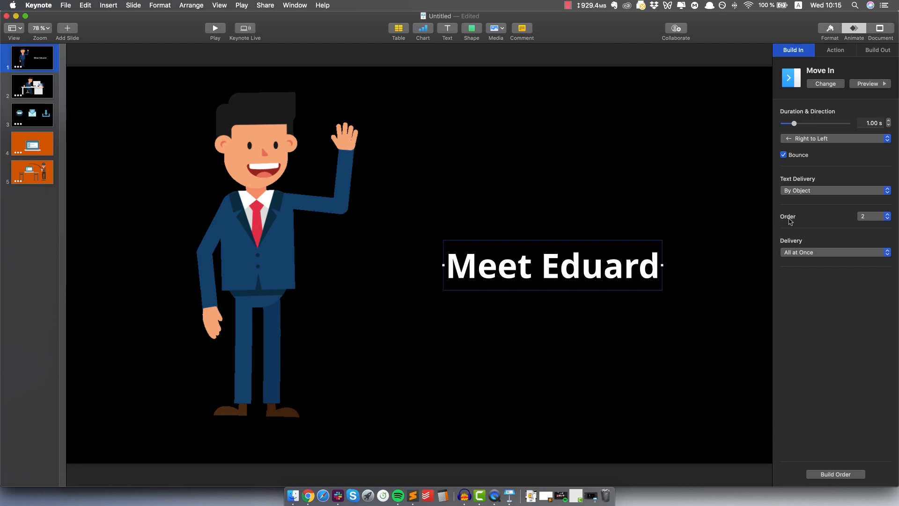
Preview slide 1's builds and check the start settings of the waving character and the caption.
{"action": "left_click", "coordinate": [825, 474]}
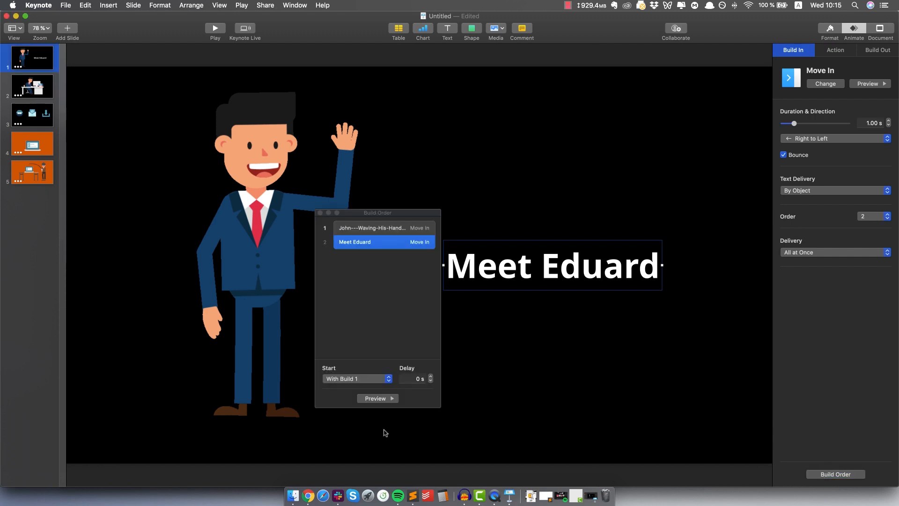
{"action": "left_click", "coordinate": [380, 400]}
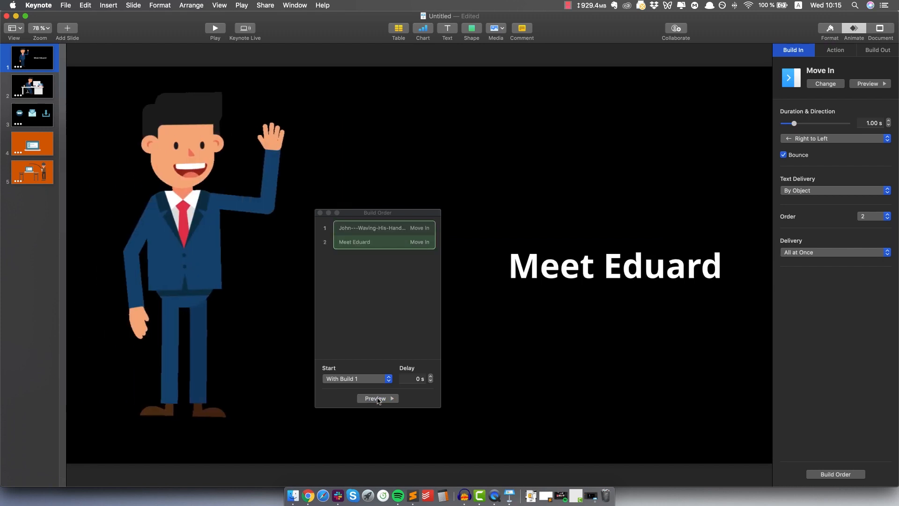
{"action": "left_click", "coordinate": [375, 399]}
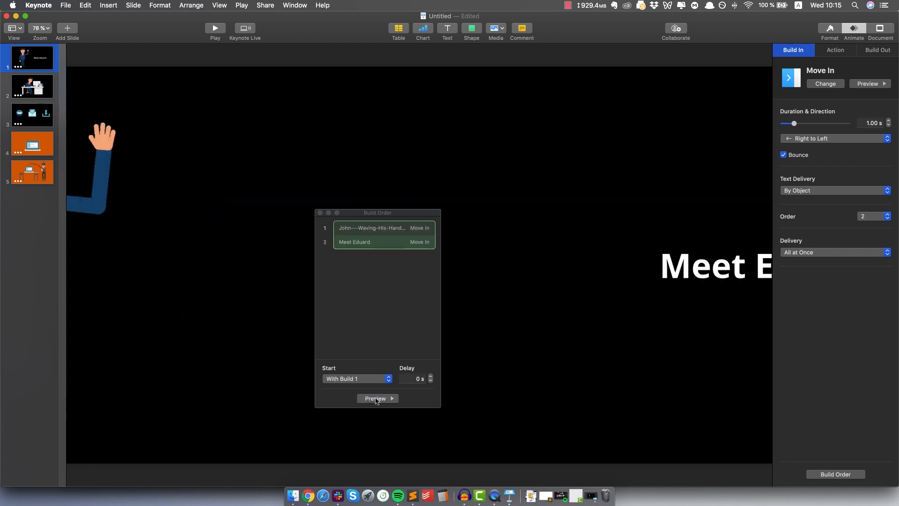
{"action": "left_click", "coordinate": [364, 228]}
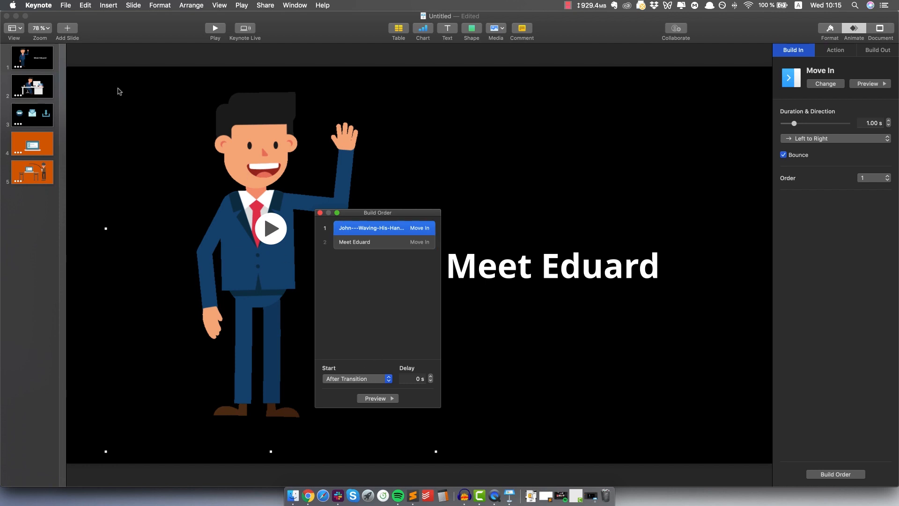
{"action": "left_click", "coordinate": [349, 244]}
{"action": "left_click", "coordinate": [370, 228]}
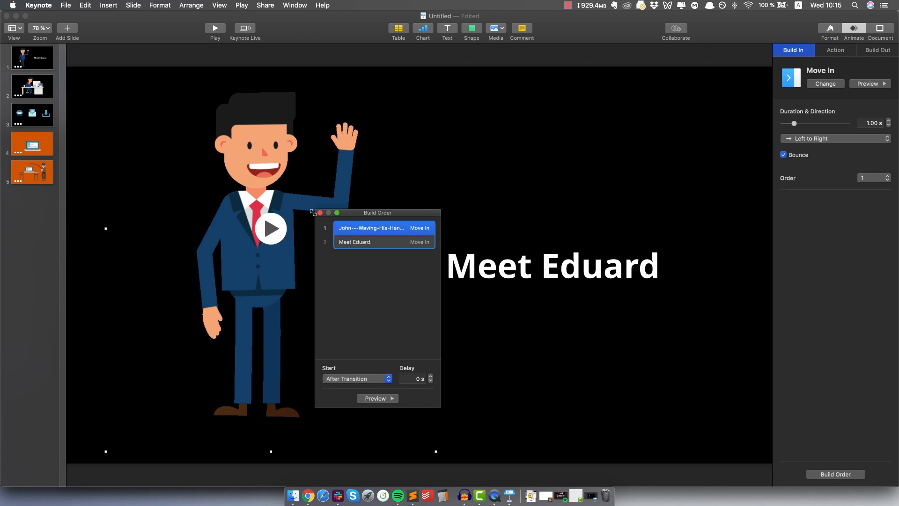
{"action": "left_click", "coordinate": [320, 213]}
Change the desk character's build-in effect on slide 2 to Move In, moving Top to Bottom.
{"action": "left_click", "coordinate": [26, 90]}
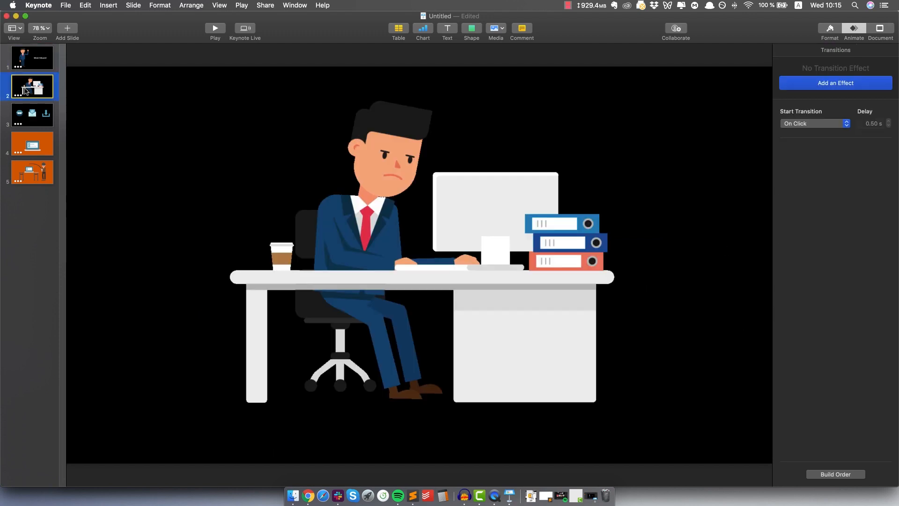
{"action": "left_click", "coordinate": [375, 222]}
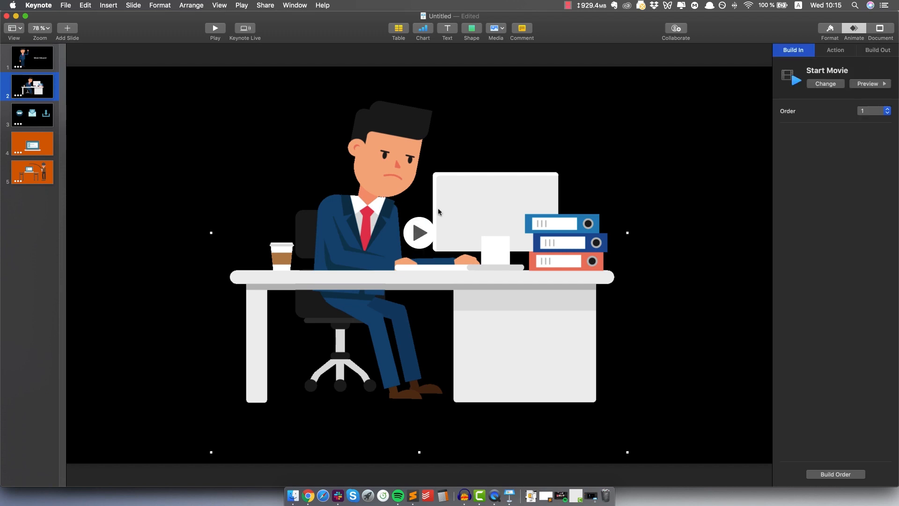
{"action": "left_click", "coordinate": [831, 85]}
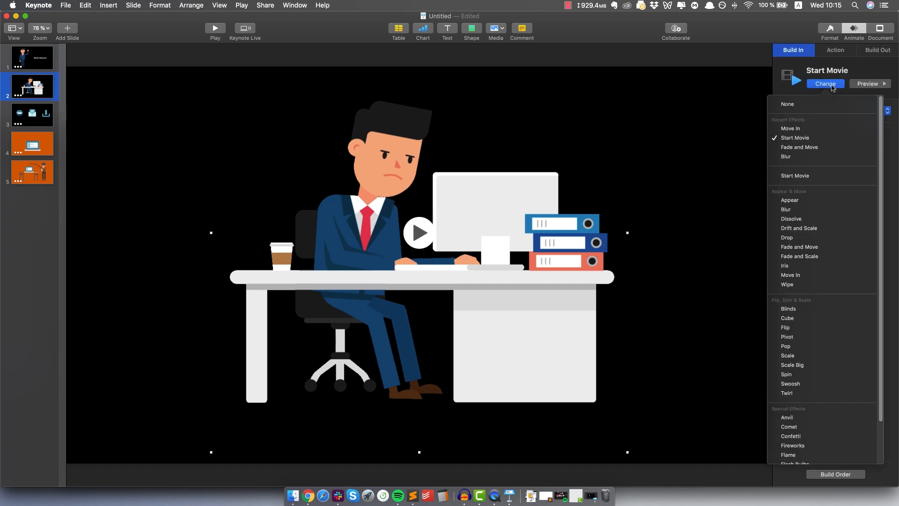
{"action": "left_click", "coordinate": [802, 128]}
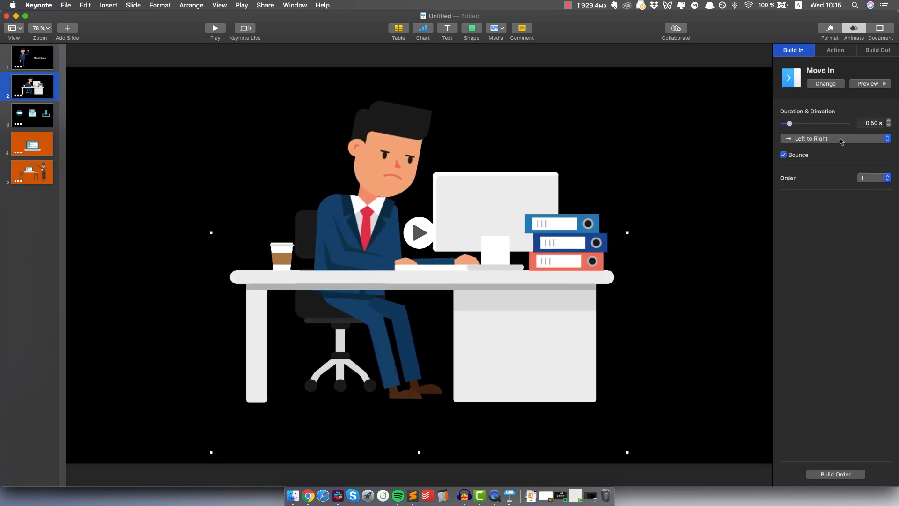
{"action": "left_click", "coordinate": [826, 138]}
{"action": "left_click", "coordinate": [815, 161]}
Set the desk character's build on slide 2 to start After Transition with a duration of 0.80 s, previewing the build.
{"action": "left_click", "coordinate": [831, 474]}
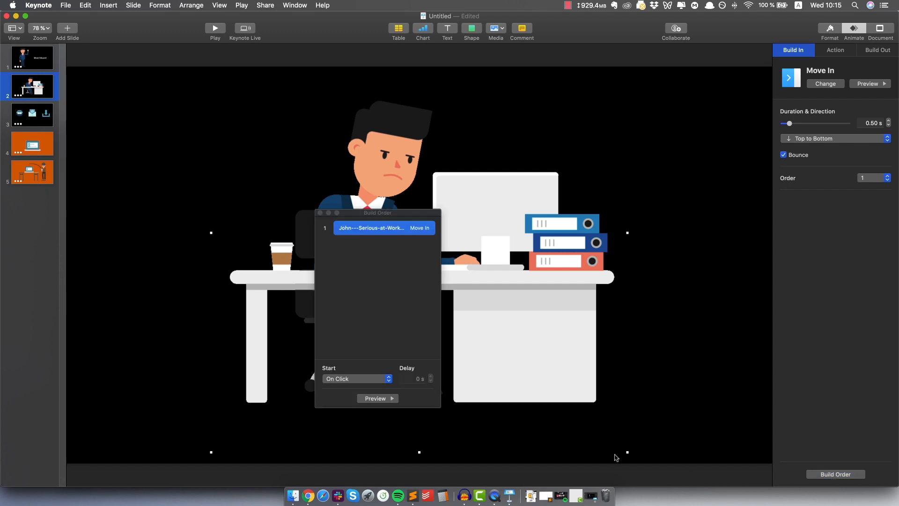
{"action": "left_click", "coordinate": [349, 379]}
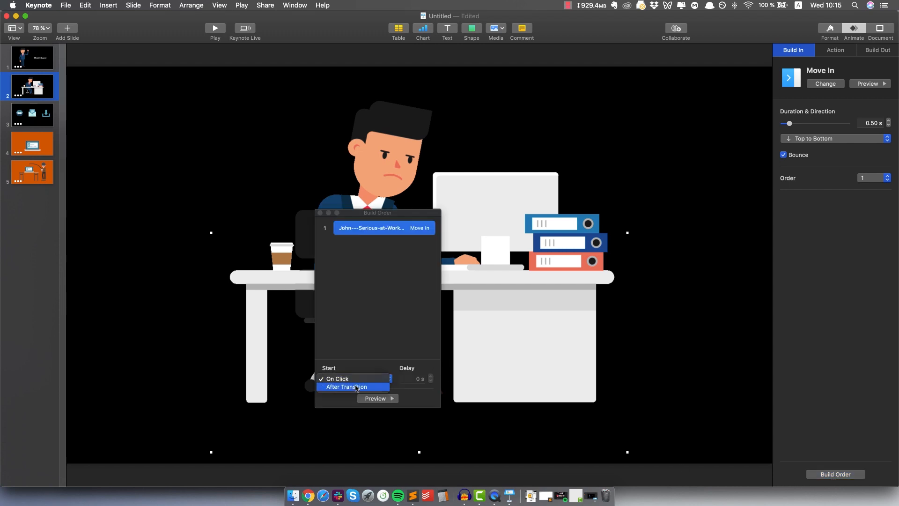
{"action": "left_click", "coordinate": [357, 387]}
{"action": "left_click", "coordinate": [393, 399]}
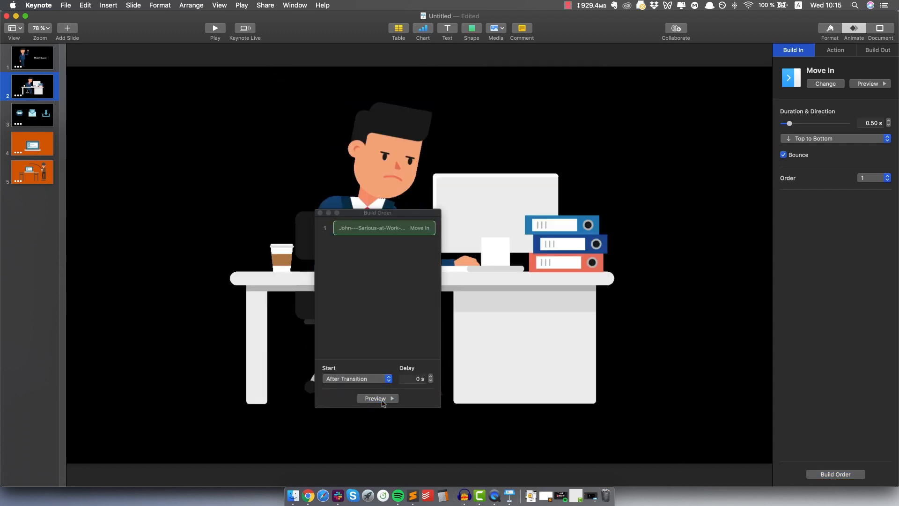
{"action": "left_click", "coordinate": [320, 213]}
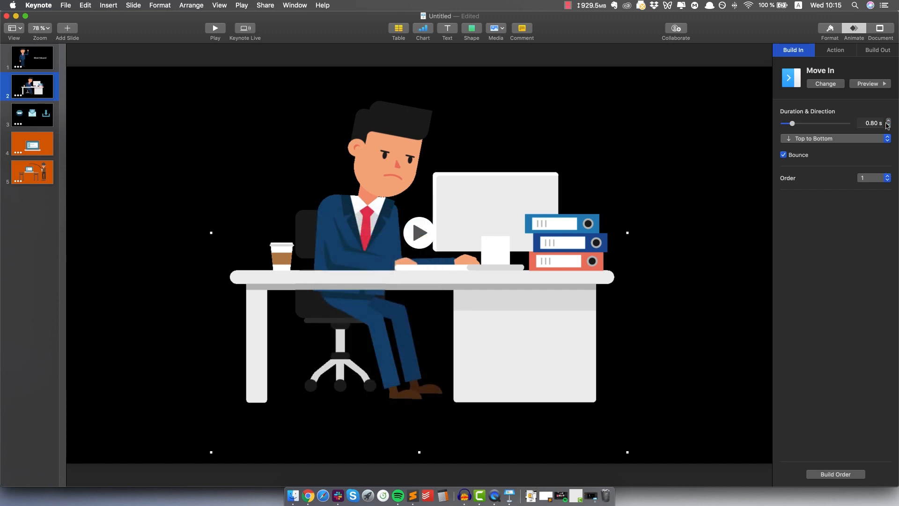
Look through slides 3 to 5 and examine the build-in settings of the internet, email and download icons on slide 3.
{"action": "left_click", "coordinate": [32, 111]}
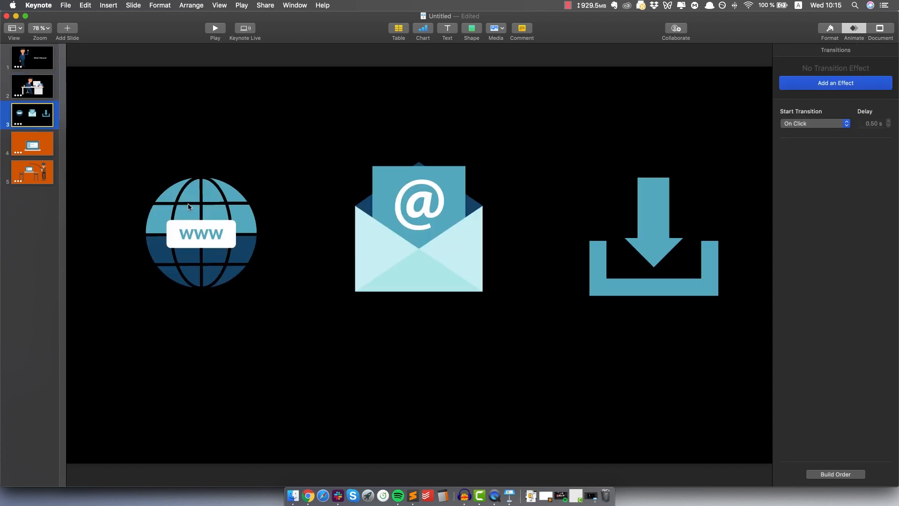
{"action": "left_click", "coordinate": [24, 152]}
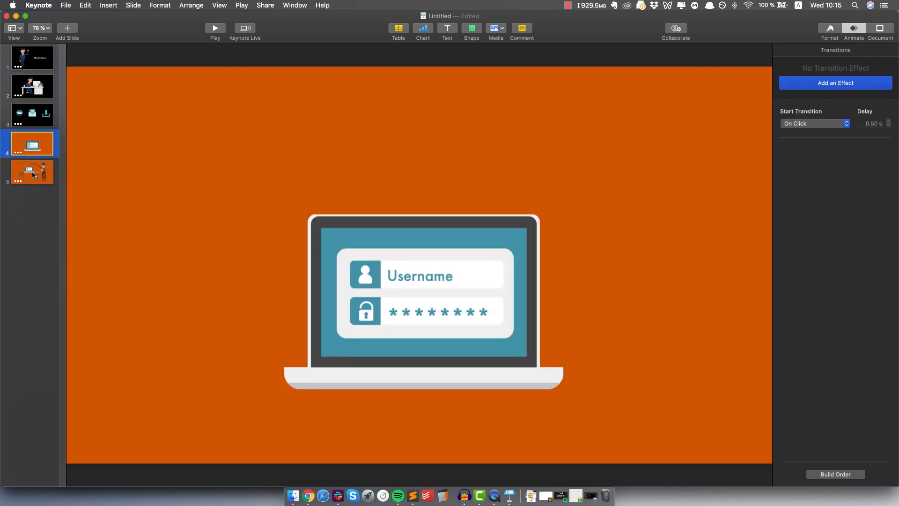
{"action": "left_click", "coordinate": [32, 165]}
{"action": "left_click", "coordinate": [37, 116]}
{"action": "left_click", "coordinate": [227, 219]}
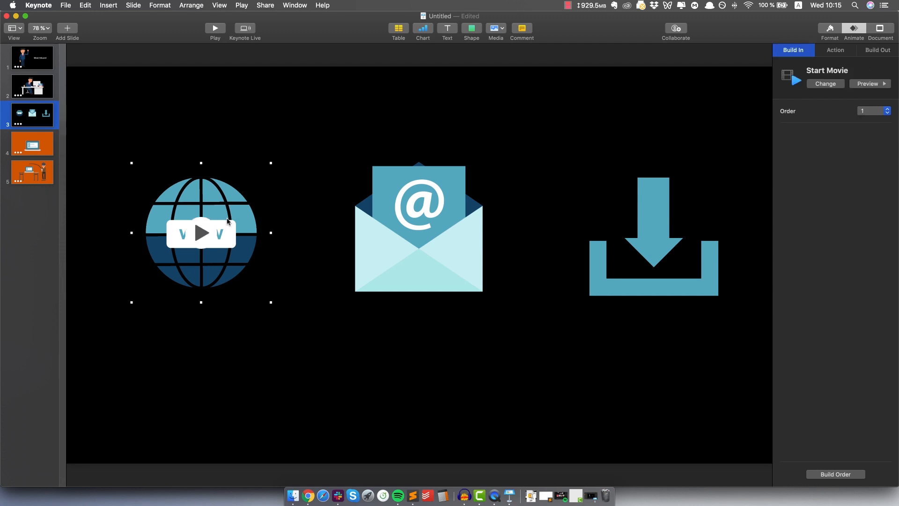
{"action": "left_click", "coordinate": [411, 210]}
{"action": "left_click", "coordinate": [663, 213]}
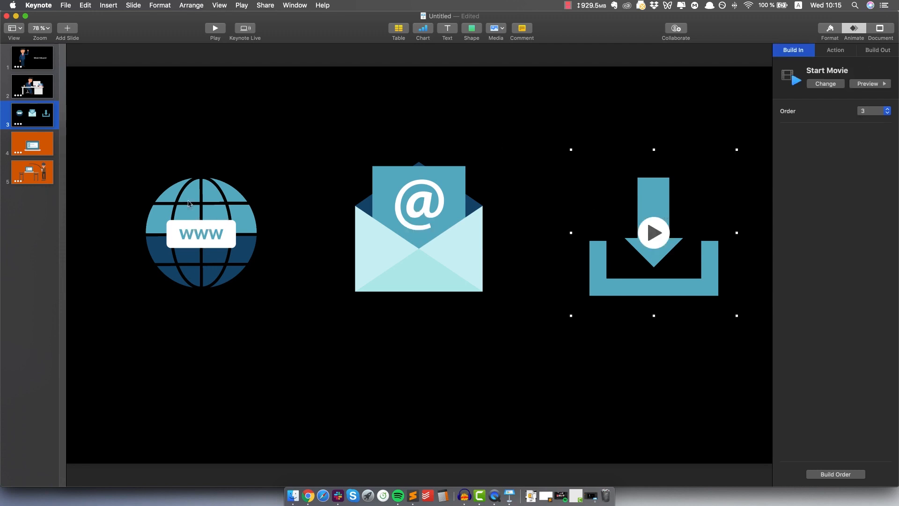
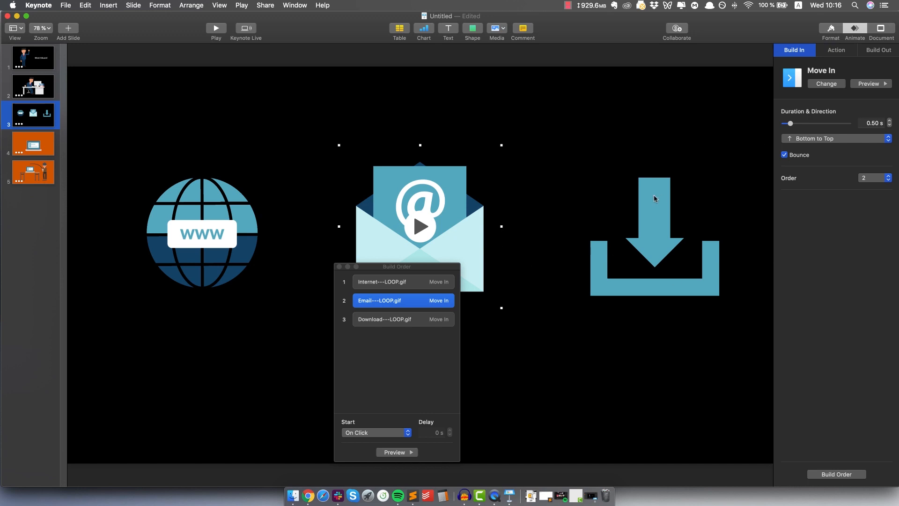
Check the start settings of the download, email and internet icon builds on slide 3 and close the build order.
{"action": "left_click", "coordinate": [647, 240]}
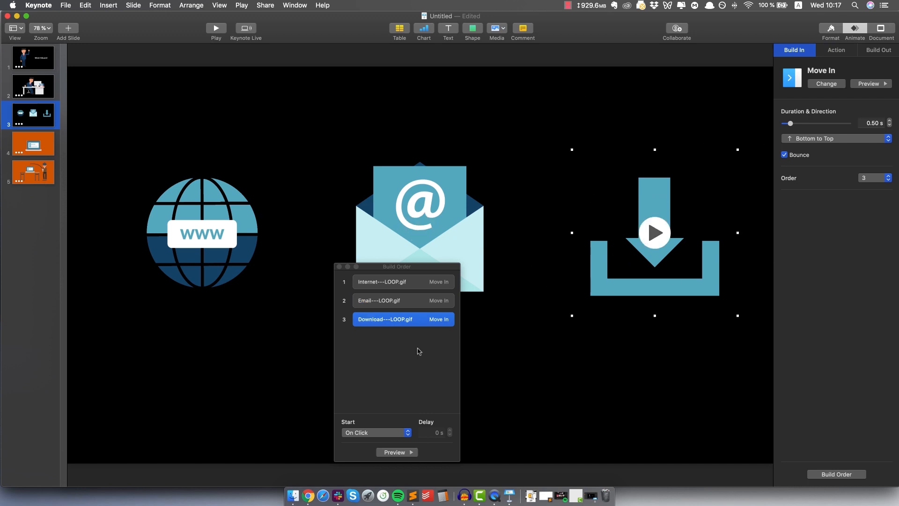
{"action": "left_click", "coordinate": [392, 298]}
{"action": "left_click", "coordinate": [396, 283]}
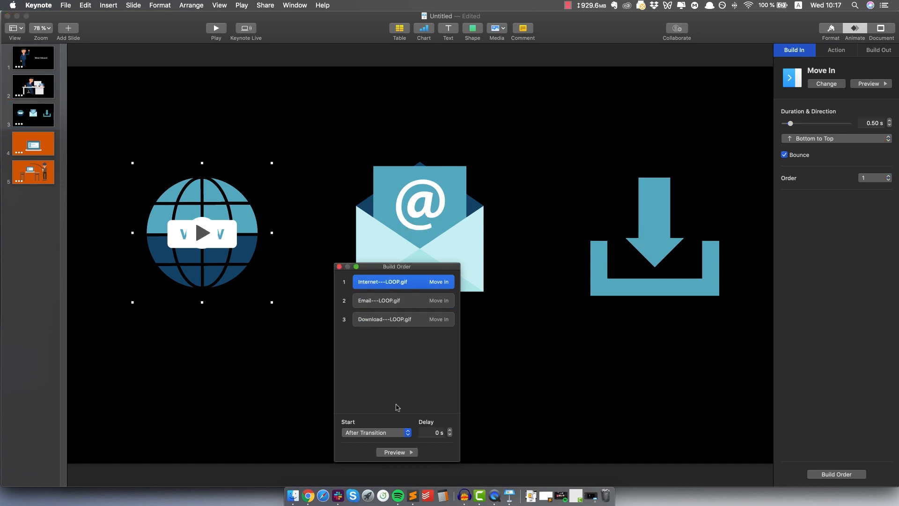
{"action": "left_click", "coordinate": [340, 267]}
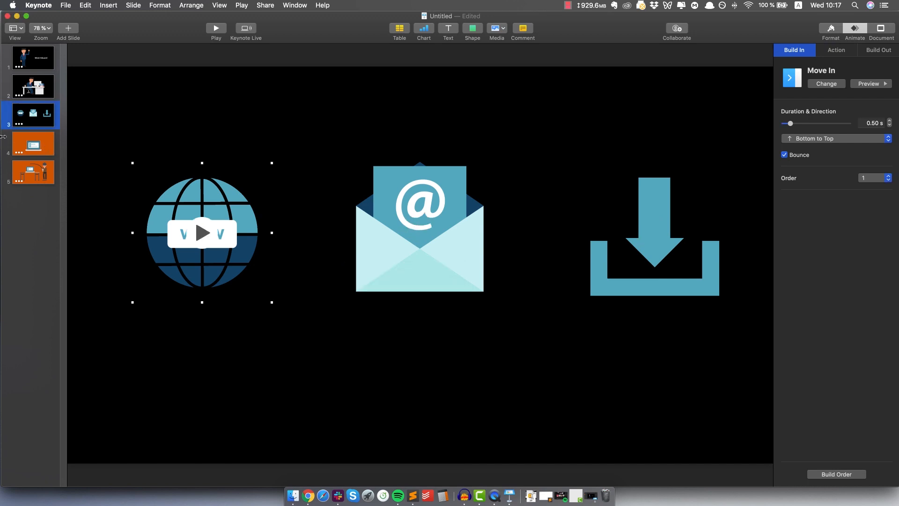
Change the laptop animation's build-in effect on slide 4 to Move In, moving Bottom to Top.
{"action": "left_click", "coordinate": [19, 137]}
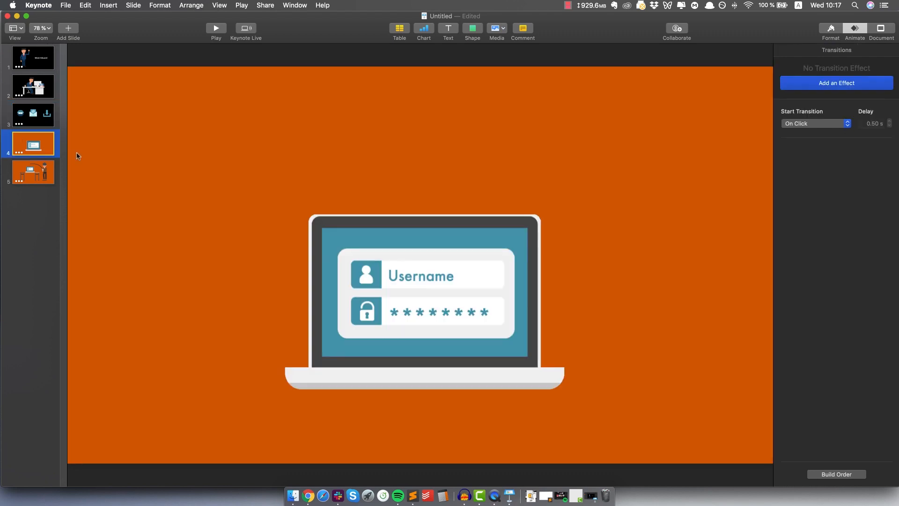
{"action": "left_click", "coordinate": [404, 249]}
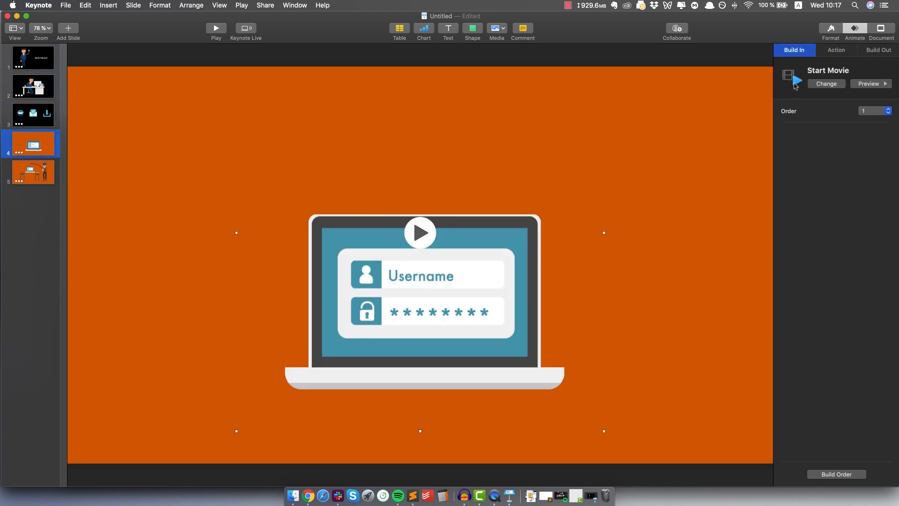
{"action": "left_click", "coordinate": [827, 84]}
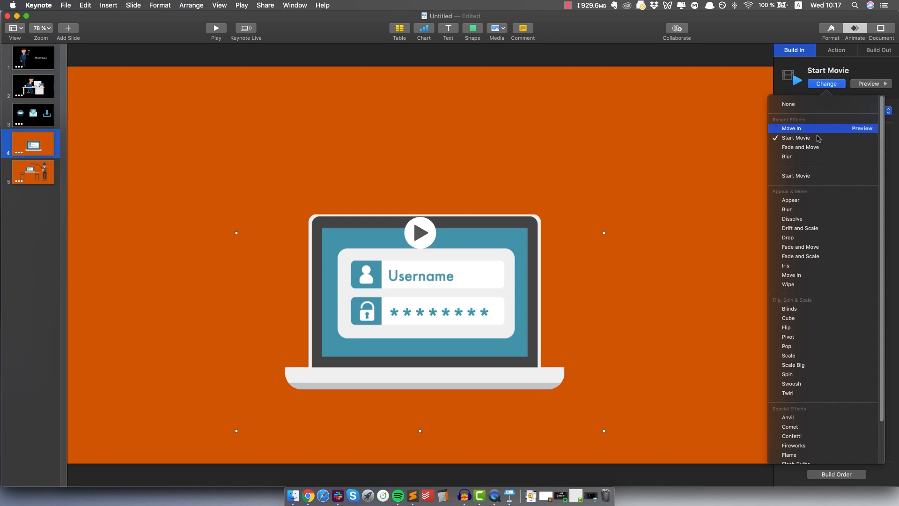
{"action": "left_click", "coordinate": [815, 130]}
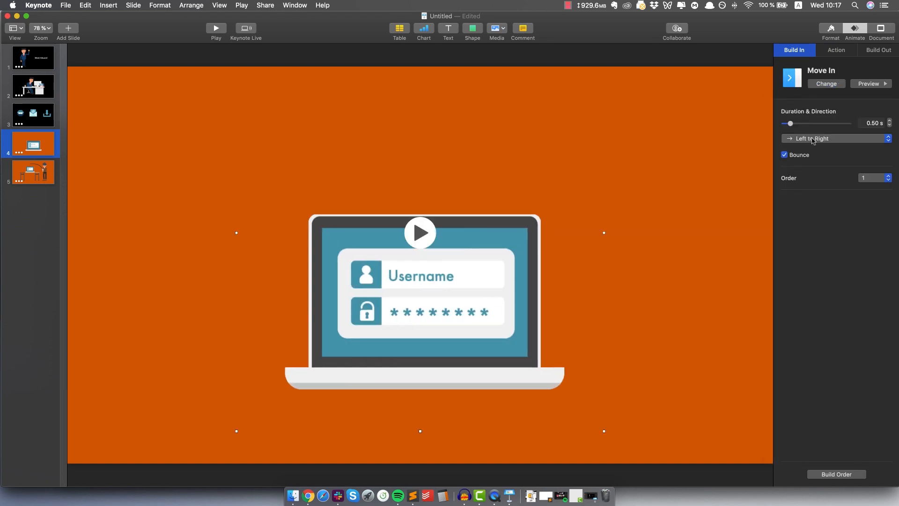
{"action": "left_click", "coordinate": [807, 139]}
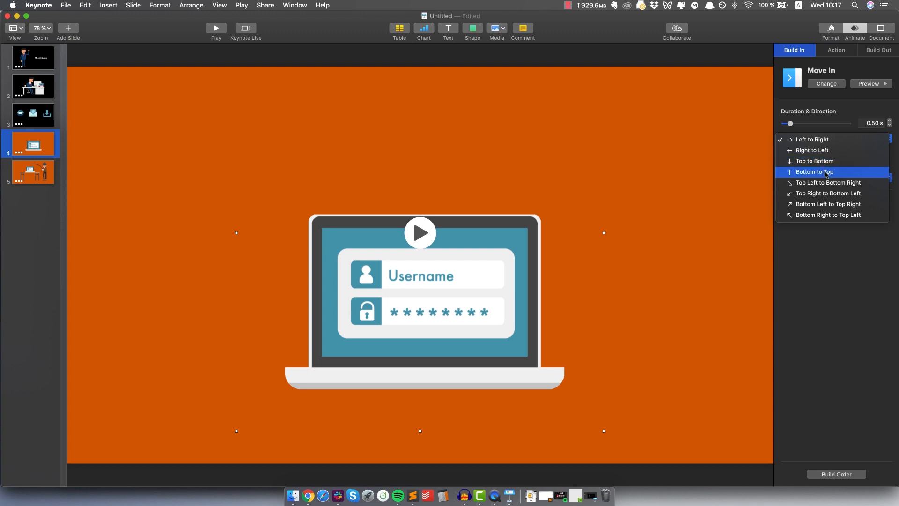
{"action": "left_click", "coordinate": [827, 173]}
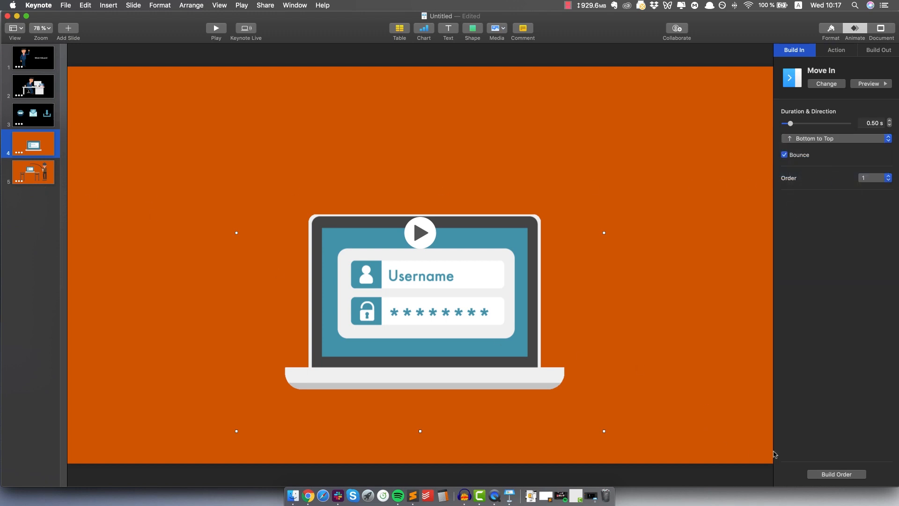
Set the laptop build on slide 4 to start After Transition and close the build order.
{"action": "left_click", "coordinate": [847, 473]}
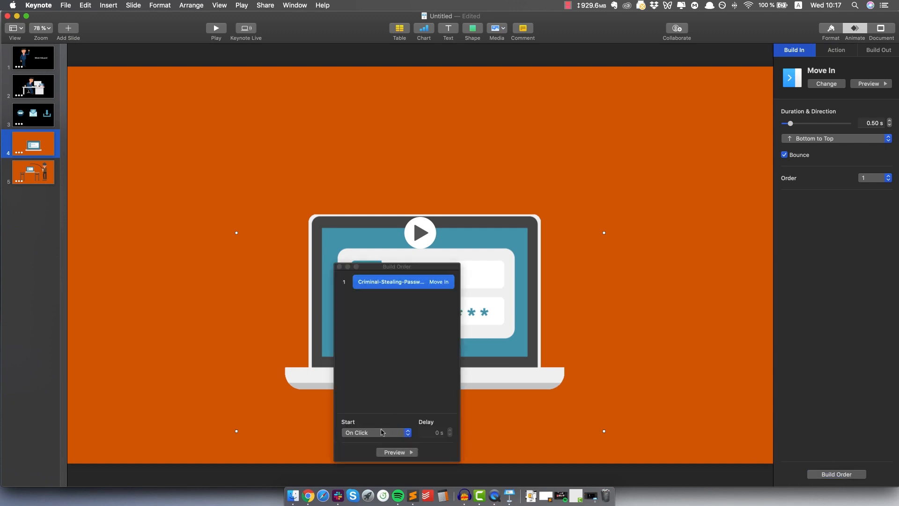
{"action": "left_click", "coordinate": [381, 431]}
{"action": "left_click", "coordinate": [370, 440]}
{"action": "left_click", "coordinate": [339, 267]}
Change the phishing criminal animation's build-in effect on slide 5 to Move In, moving Bottom to Top.
{"action": "left_click", "coordinate": [27, 173]}
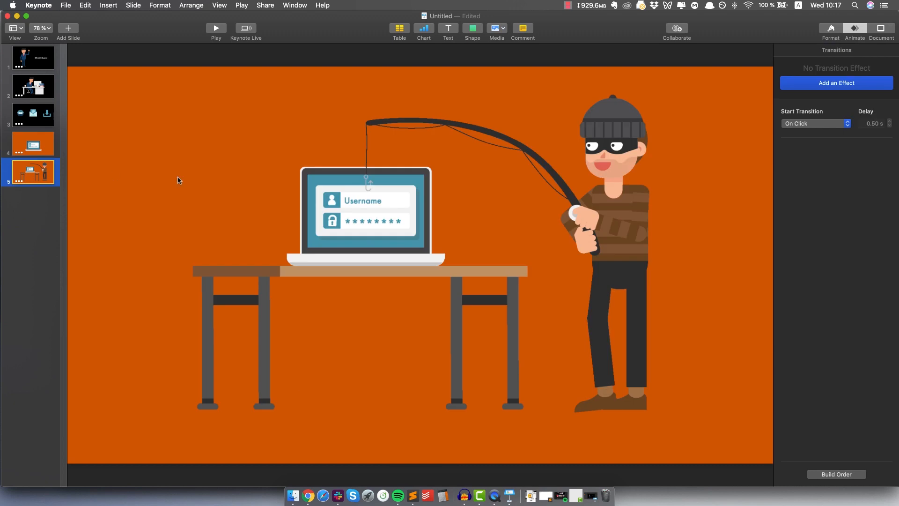
{"action": "left_click", "coordinate": [405, 188]}
{"action": "left_click", "coordinate": [840, 84]}
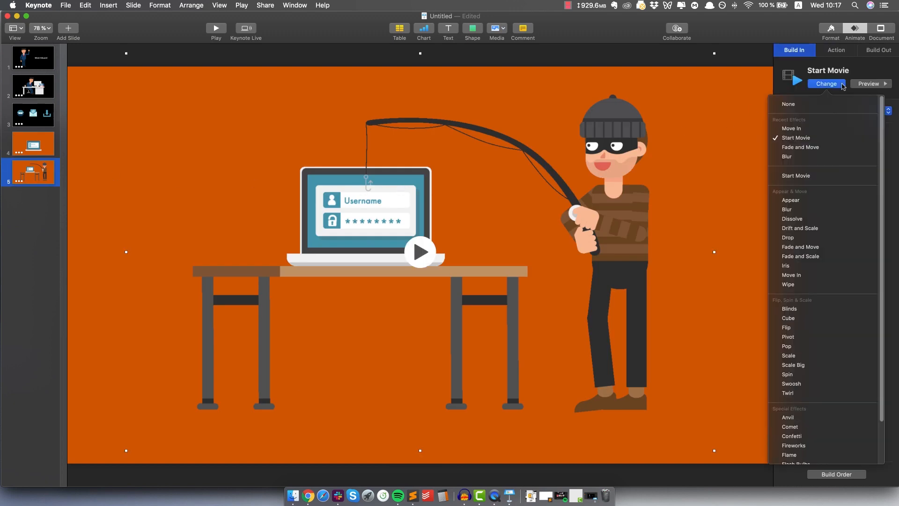
{"action": "left_click", "coordinate": [810, 128]}
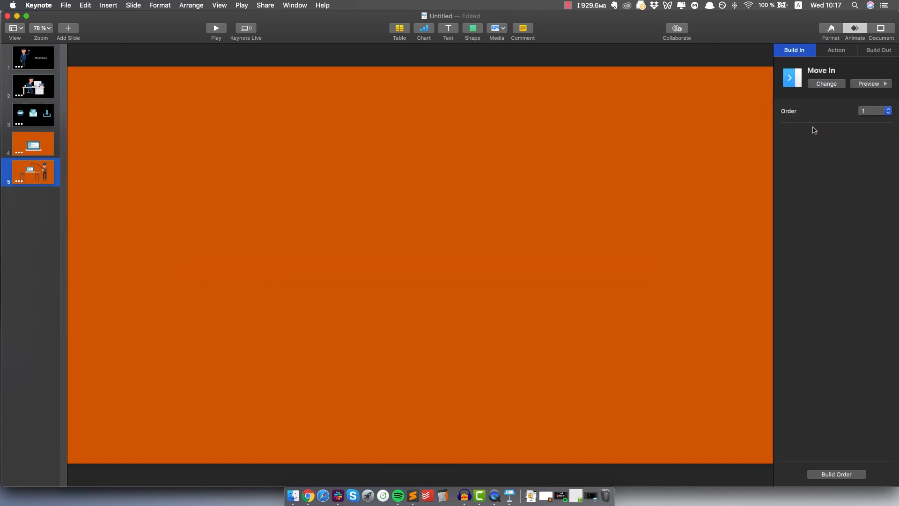
{"action": "left_click", "coordinate": [842, 140]}
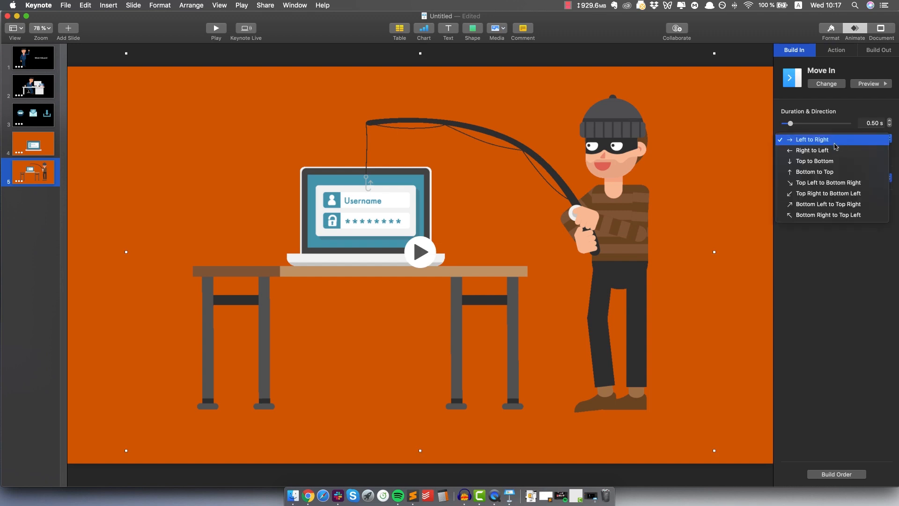
{"action": "left_click", "coordinate": [817, 172]}
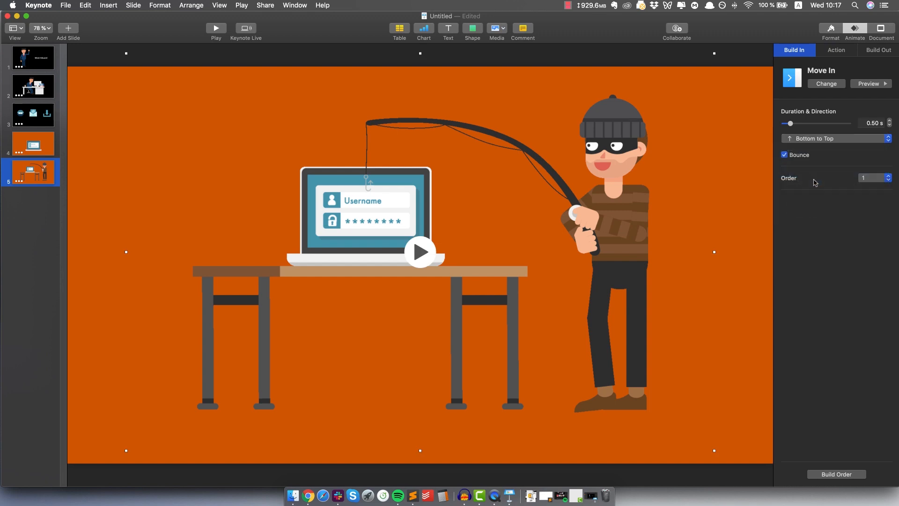
Set the phishing criminal build on slide 5 to start After Transition and close the build order.
{"action": "left_click", "coordinate": [836, 474]}
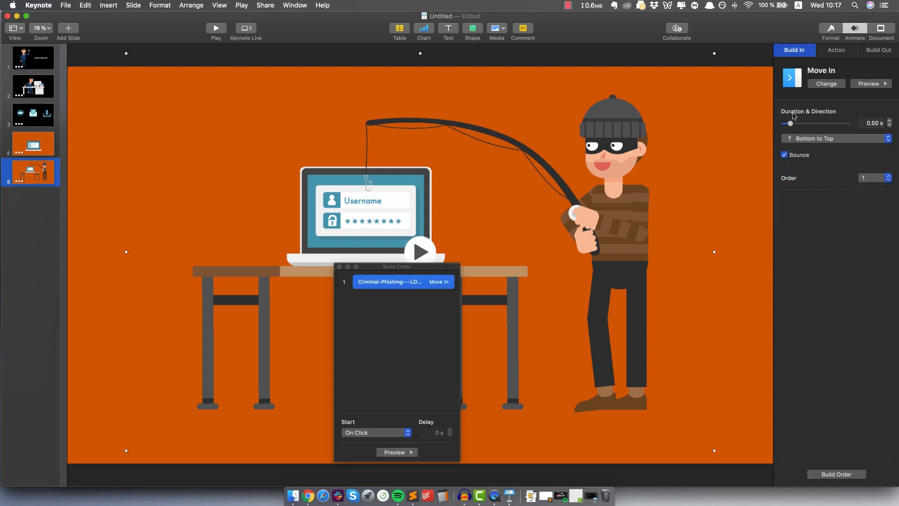
{"action": "left_click_drag", "start_coordinate": [401, 271], "coordinate": [163, 130]}
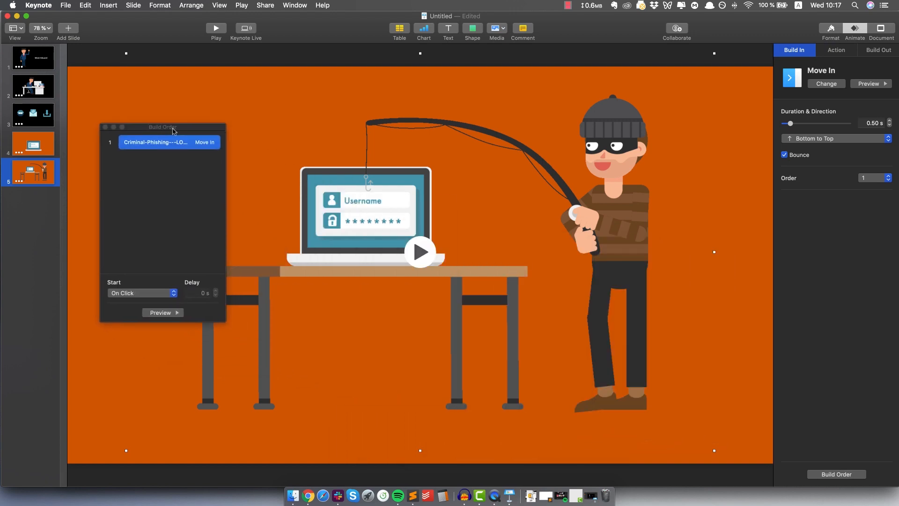
{"action": "left_click", "coordinate": [129, 294]}
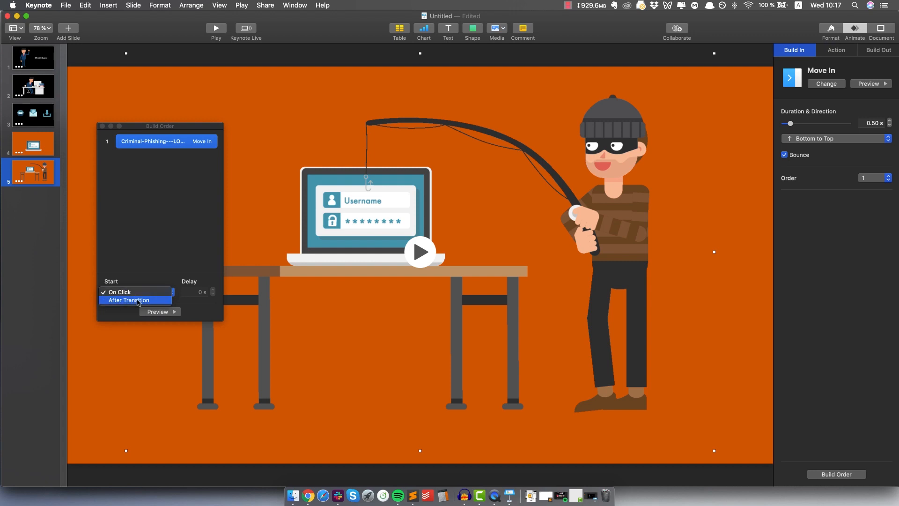
{"action": "left_click", "coordinate": [138, 301]}
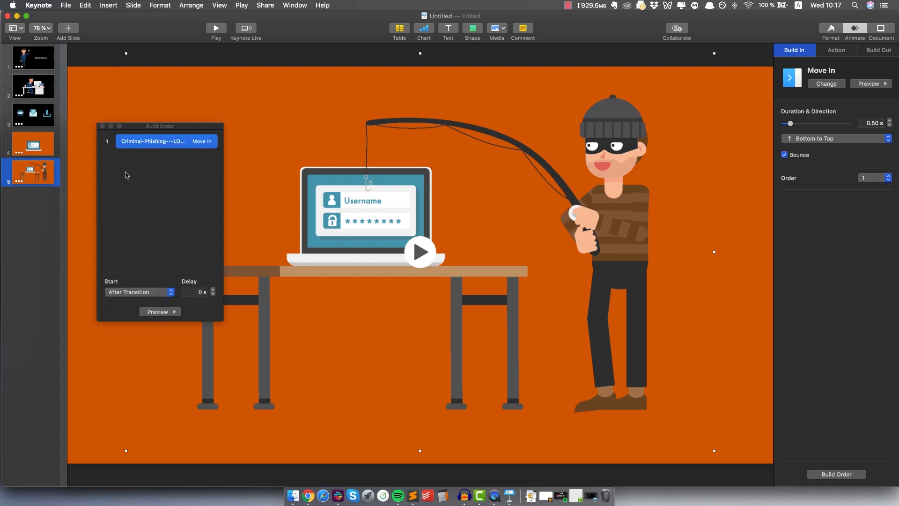
{"action": "left_click", "coordinate": [103, 127]}
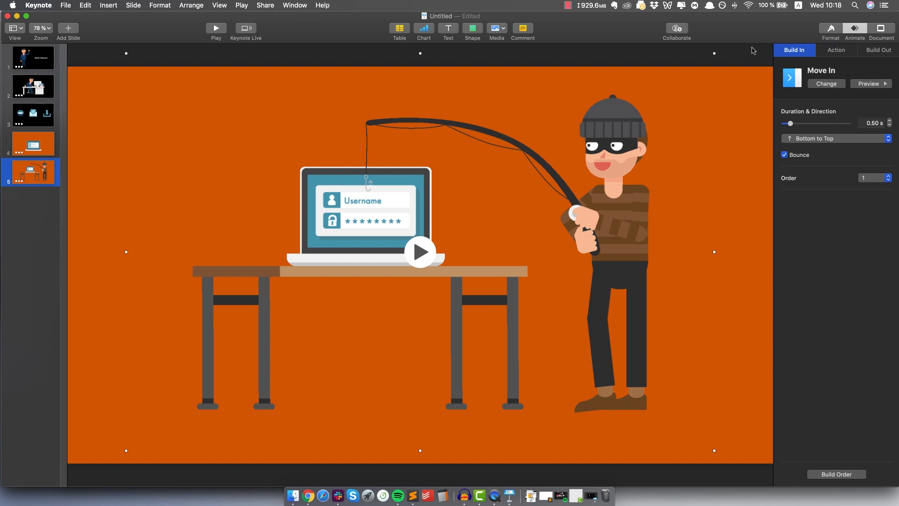
Compare slides 3 and 4 to examine how the black slide changes over to the orange one.
{"action": "left_click", "coordinate": [55, 144]}
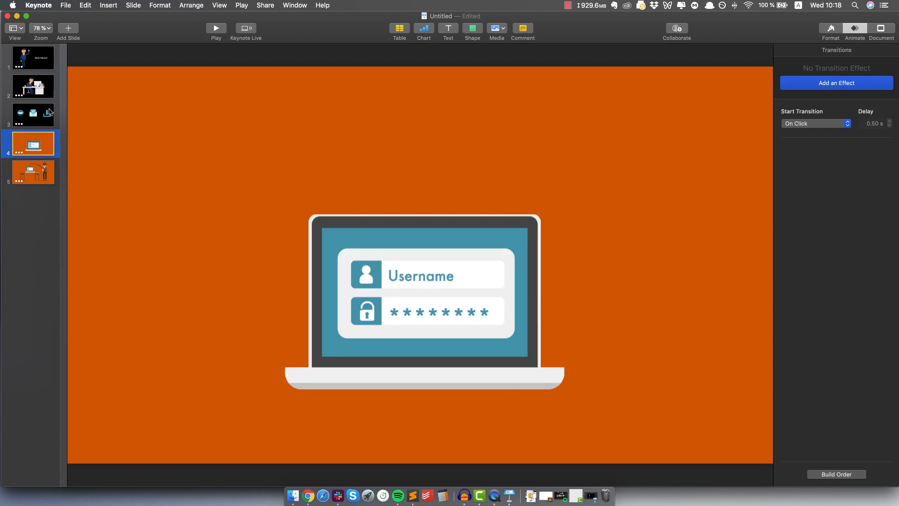
{"action": "left_click", "coordinate": [50, 112]}
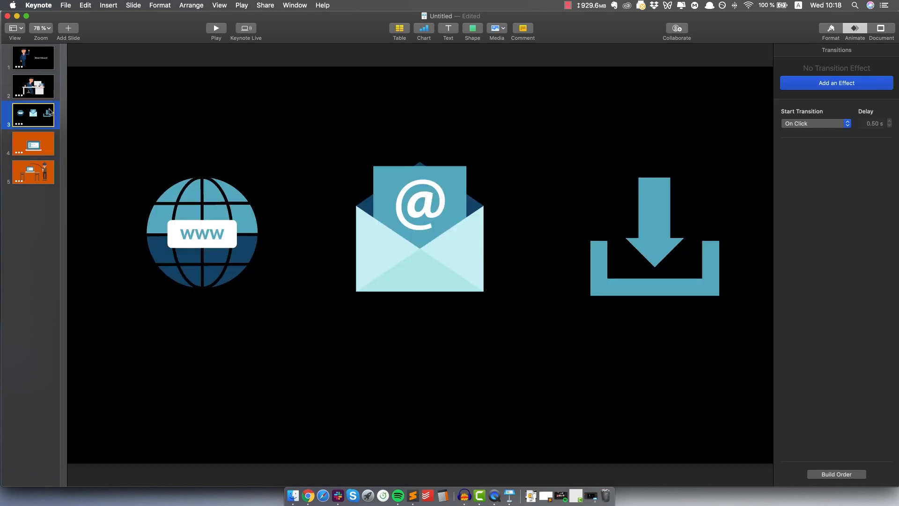
{"action": "left_click", "coordinate": [35, 140]}
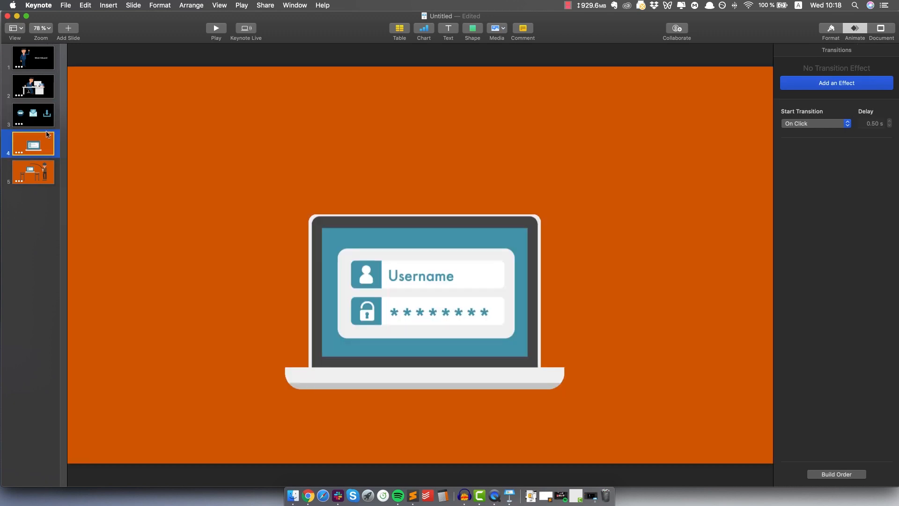
{"action": "left_click", "coordinate": [29, 121]}
{"action": "left_click", "coordinate": [34, 143]}
{"action": "left_click", "coordinate": [30, 123]}
{"action": "left_click", "coordinate": [40, 146]}
{"action": "left_click", "coordinate": [39, 122]}
{"action": "left_click", "coordinate": [48, 148]}
{"action": "left_click", "coordinate": [29, 123]}
{"action": "left_click", "coordinate": [39, 140]}
{"action": "left_click", "coordinate": [837, 88]}
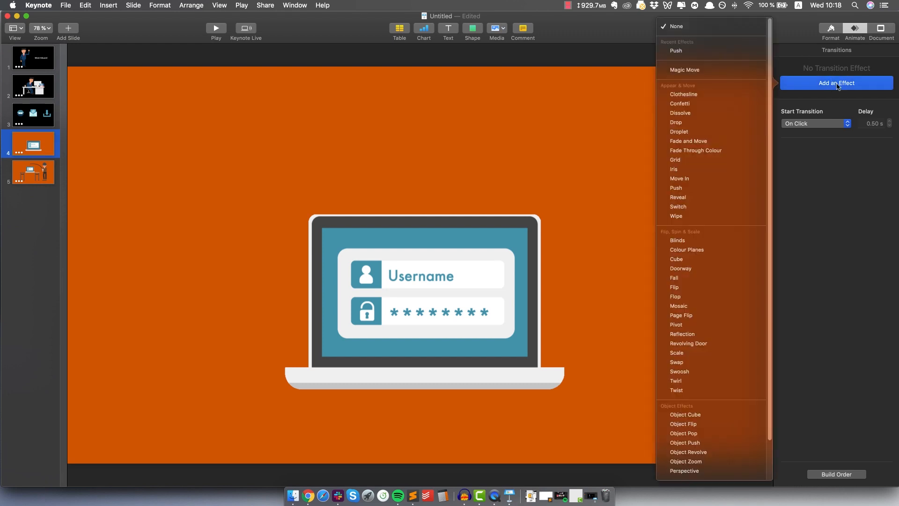
{"action": "left_click", "coordinate": [688, 55]}
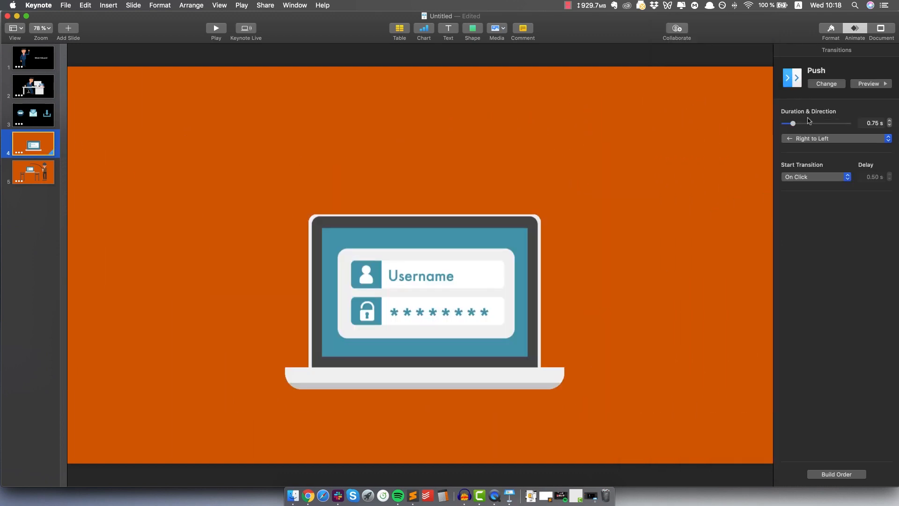
{"action": "left_click", "coordinate": [93, 5]}
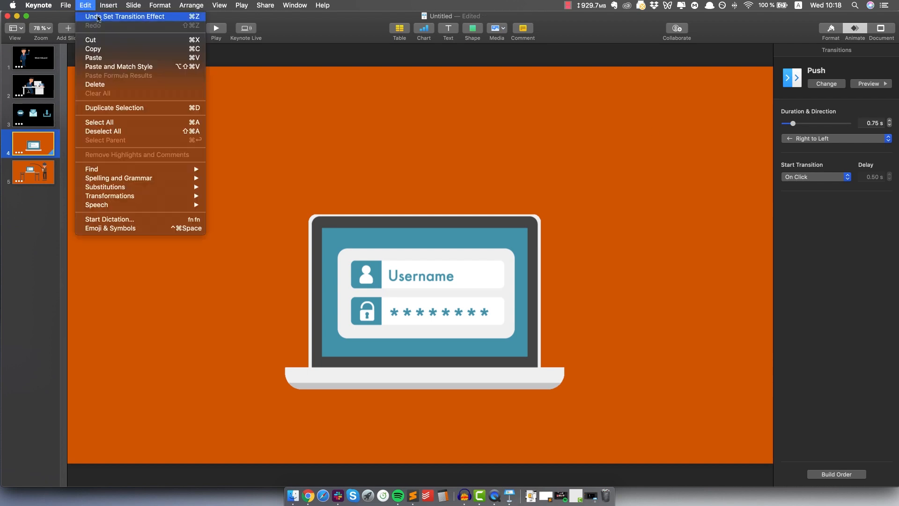
{"action": "left_click", "coordinate": [98, 16]}
Add a Push transition moving Bottom to Top to slide 3 and preview it.
{"action": "left_click", "coordinate": [40, 125]}
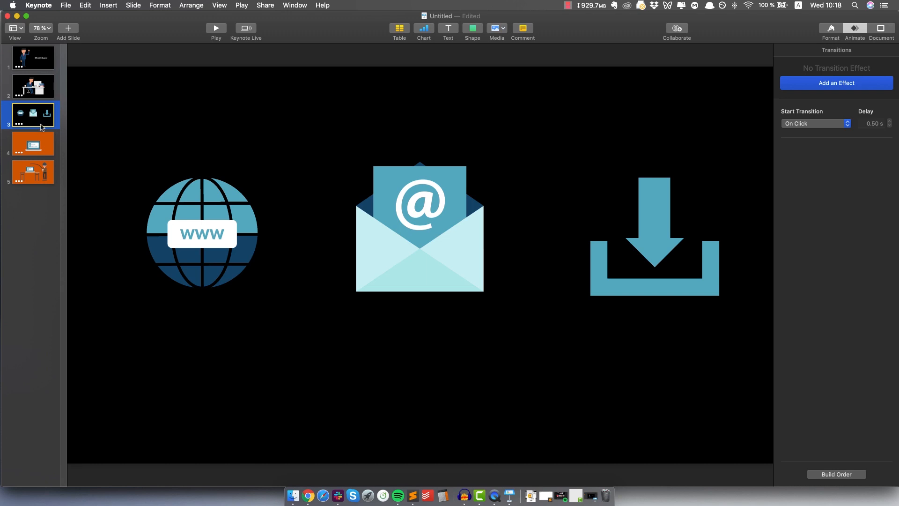
{"action": "left_click", "coordinate": [828, 84]}
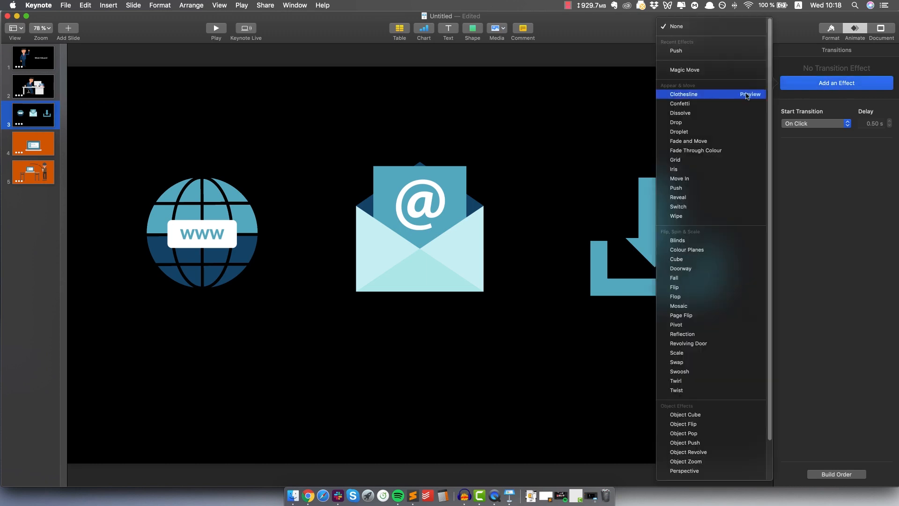
{"action": "left_click", "coordinate": [695, 54]}
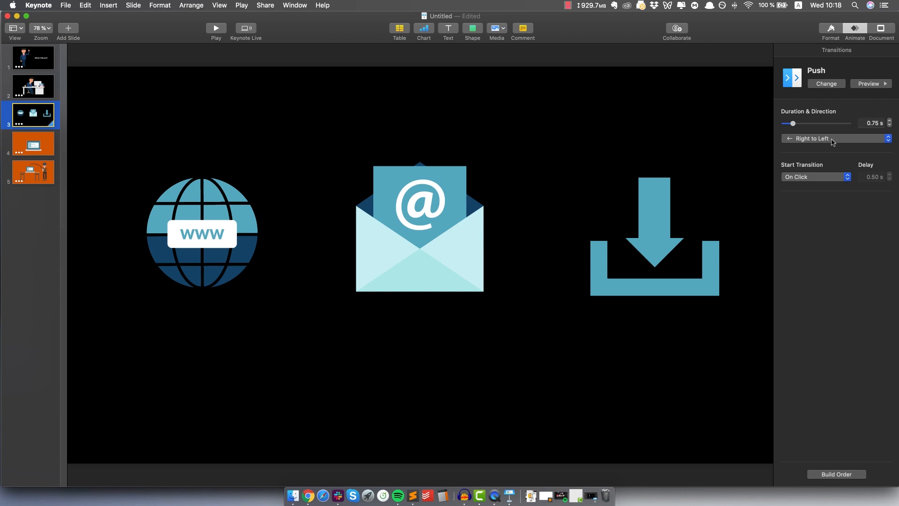
{"action": "left_click", "coordinate": [832, 139]}
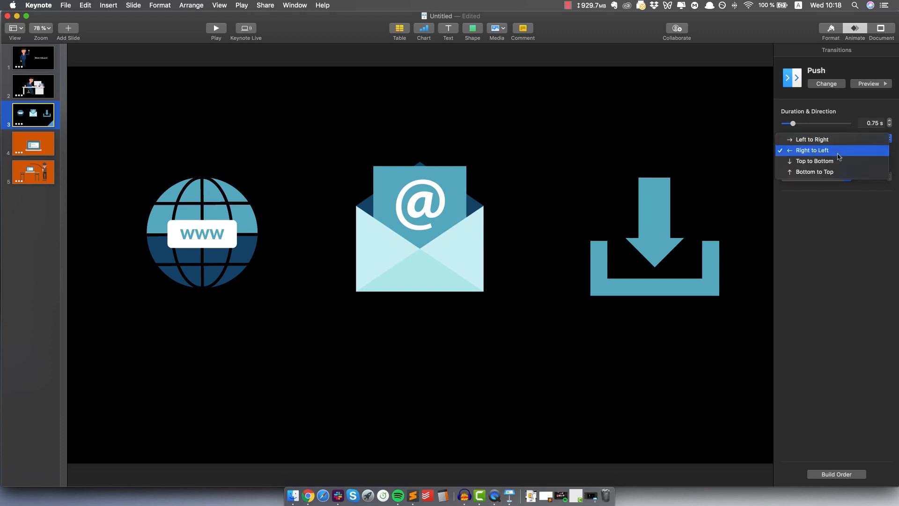
{"action": "left_click", "coordinate": [830, 171]}
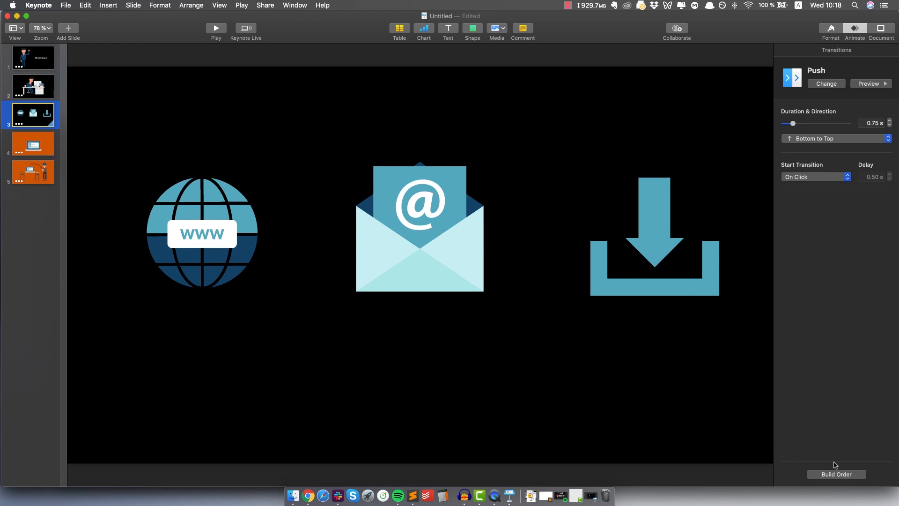
{"action": "left_click", "coordinate": [876, 84]}
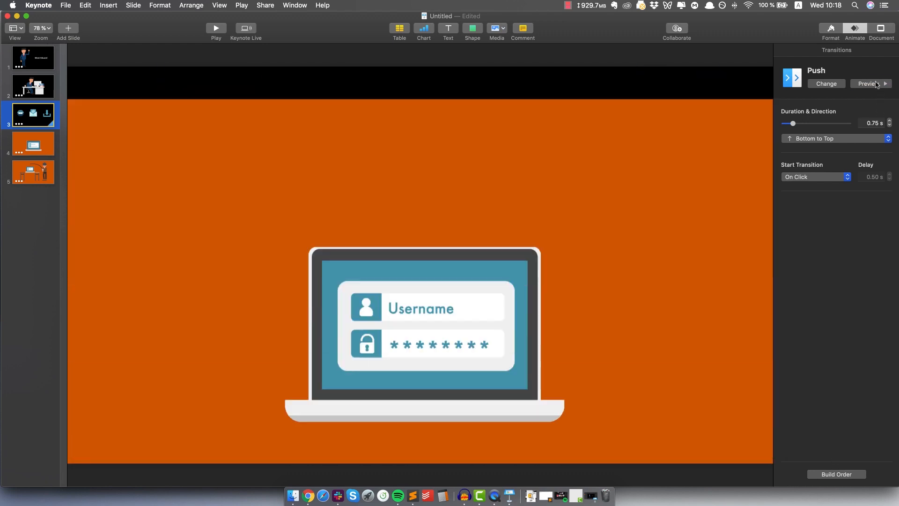
{"action": "left_click", "coordinate": [876, 85]}
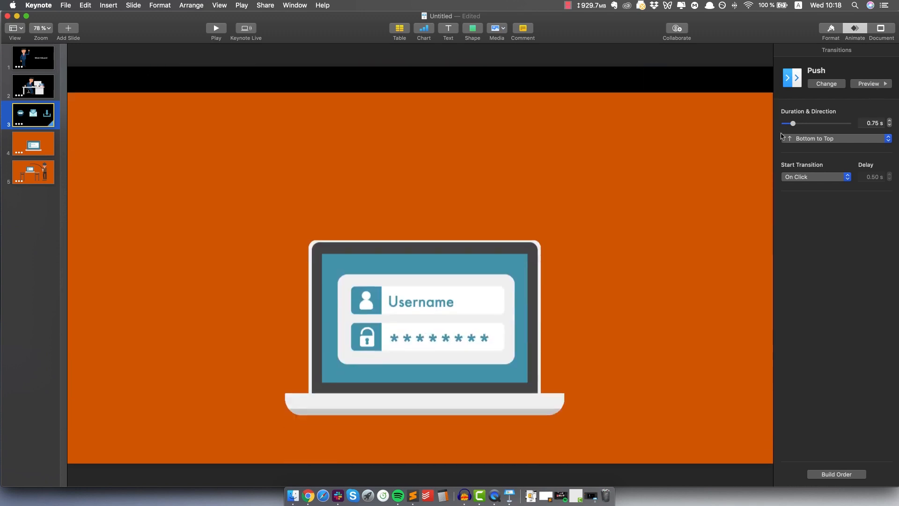
Compare slides 1 and 2 and add a Push transition to slide 1.
{"action": "left_click", "coordinate": [36, 72]}
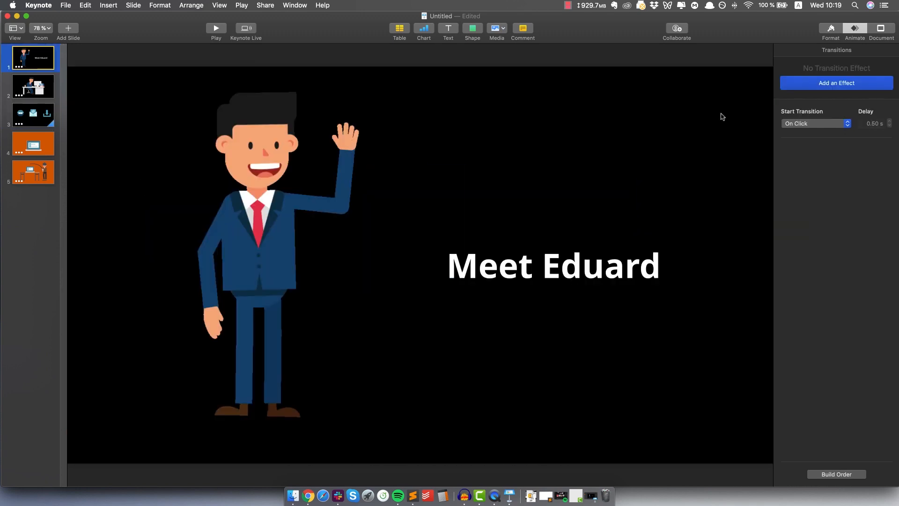
{"action": "left_click", "coordinate": [22, 85]}
{"action": "left_click", "coordinate": [30, 57]}
{"action": "left_click", "coordinate": [40, 88]}
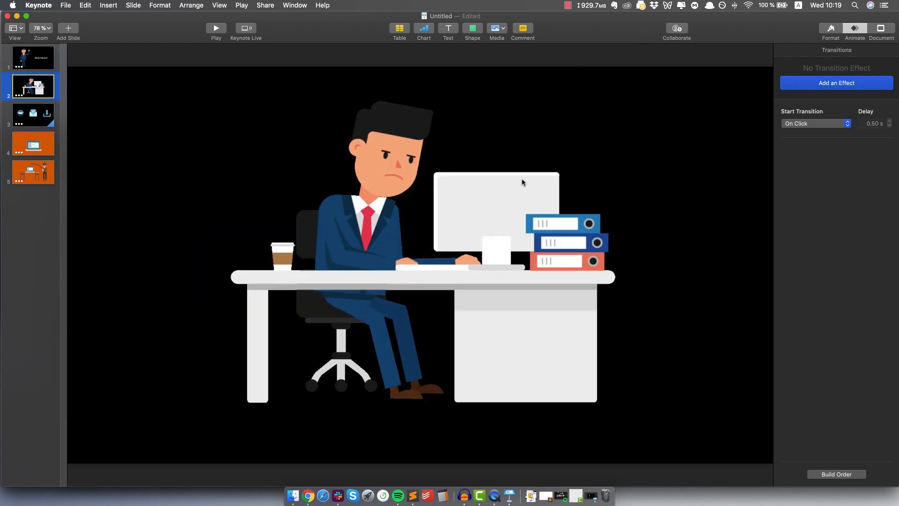
{"action": "left_click", "coordinate": [37, 67]}
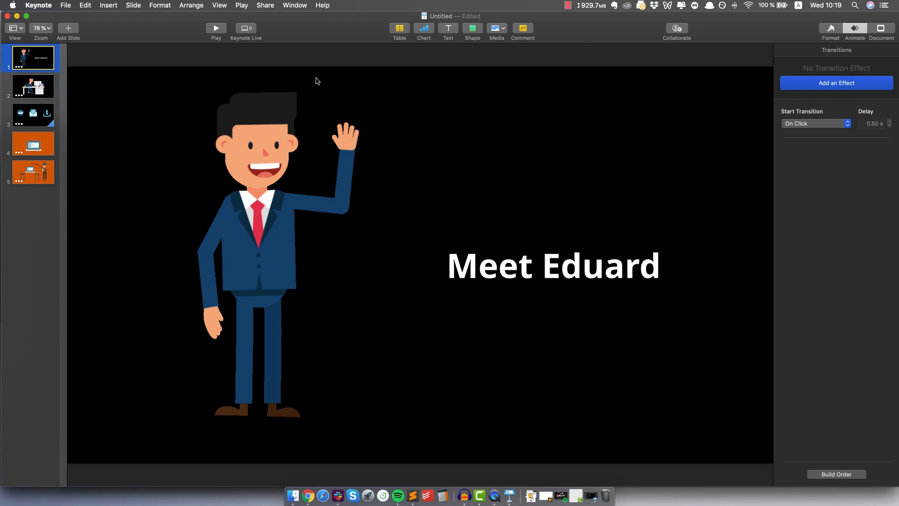
{"action": "left_click", "coordinate": [855, 86]}
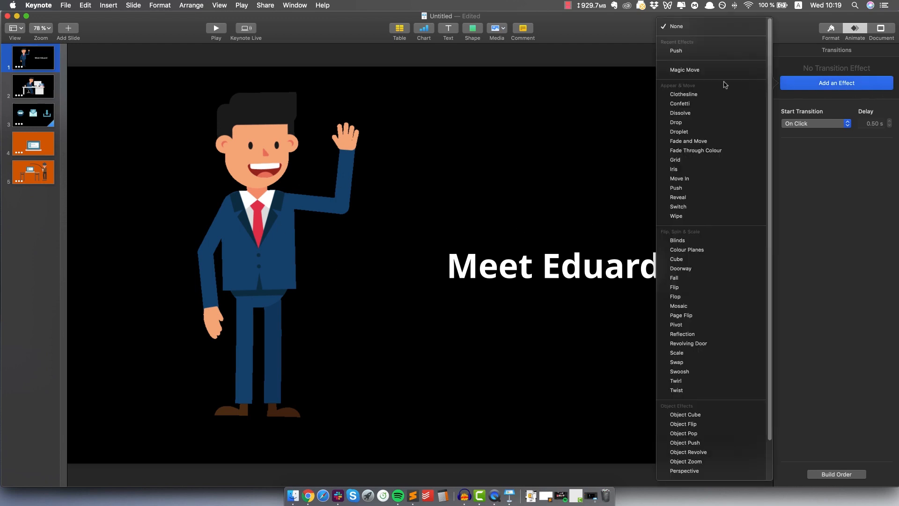
{"action": "left_click", "coordinate": [700, 51]}
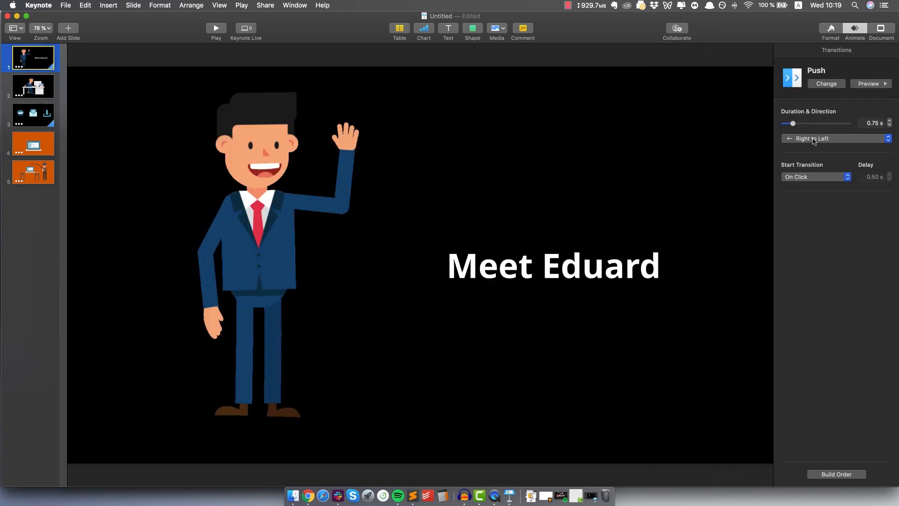
Add a Push transition to slide 2 and to slide 4.
{"action": "left_click", "coordinate": [22, 90]}
{"action": "left_click", "coordinate": [849, 80]}
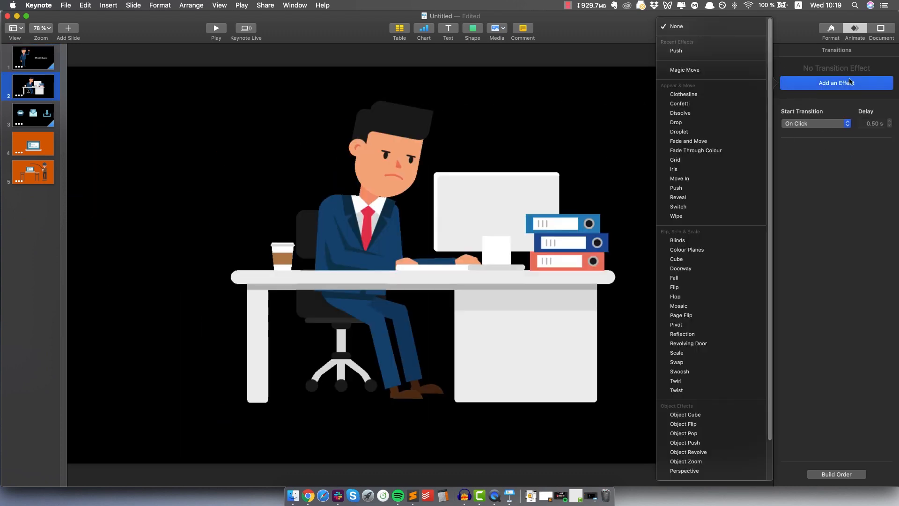
{"action": "left_click", "coordinate": [689, 50]}
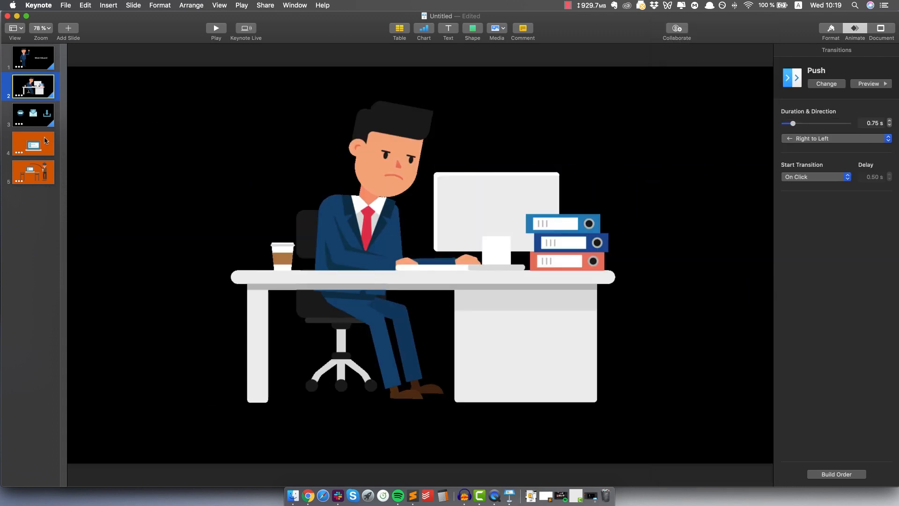
{"action": "left_click", "coordinate": [34, 154]}
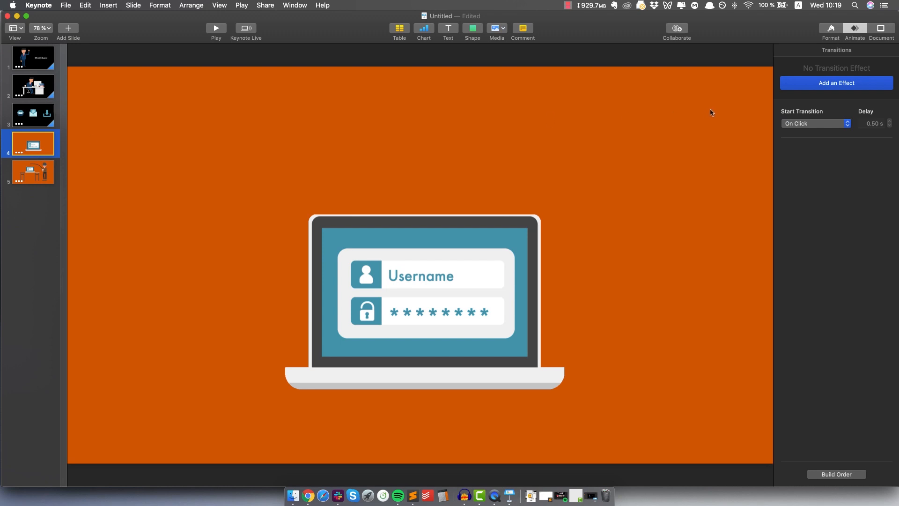
{"action": "left_click", "coordinate": [791, 84]}
{"action": "left_click", "coordinate": [703, 51]}
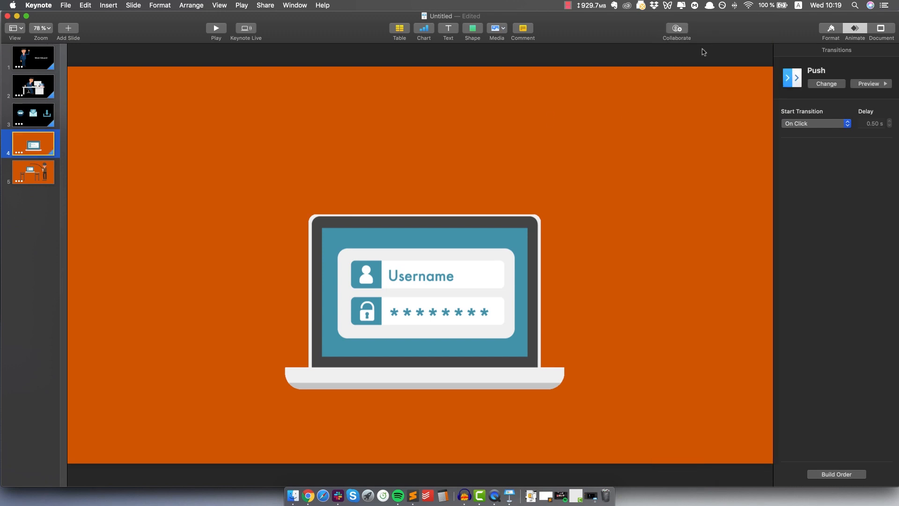
Play the slideshow briefly from slide 5 and again from slide 1 to check the builds and transitions, leaving playback after each run.
{"action": "left_click", "coordinate": [27, 171]}
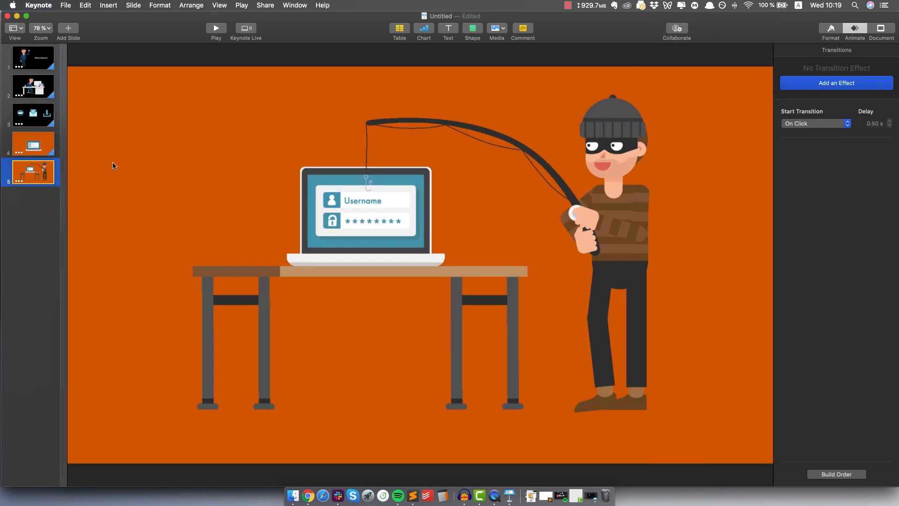
{"action": "left_click", "coordinate": [278, 55]}
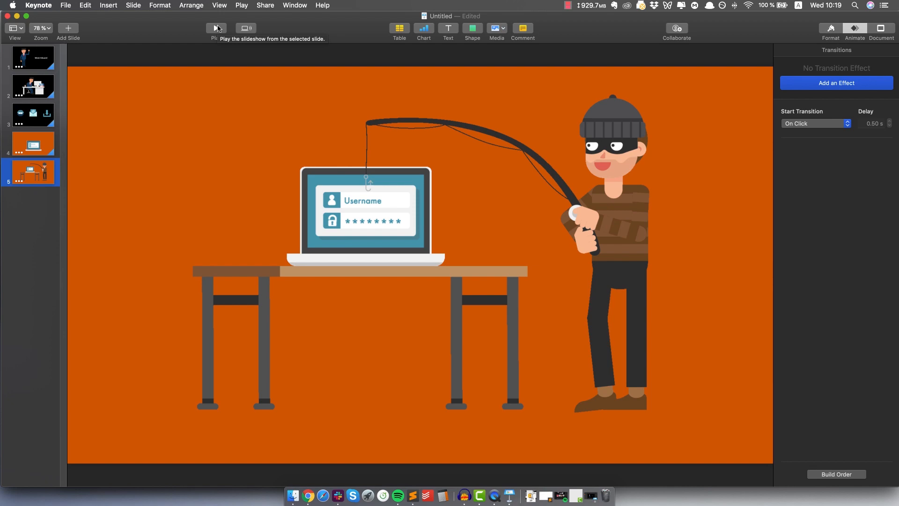
{"action": "left_click", "coordinate": [218, 28]}
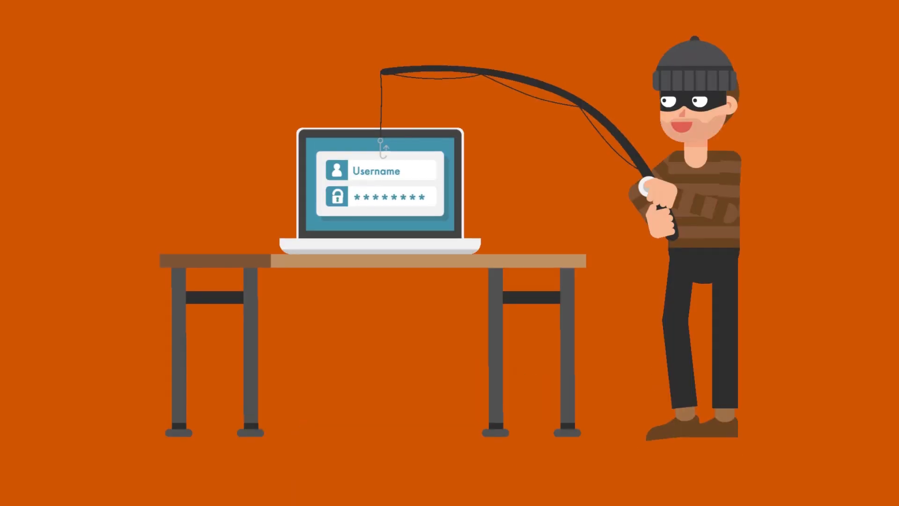
{"action": "key", "text": "Escape"}
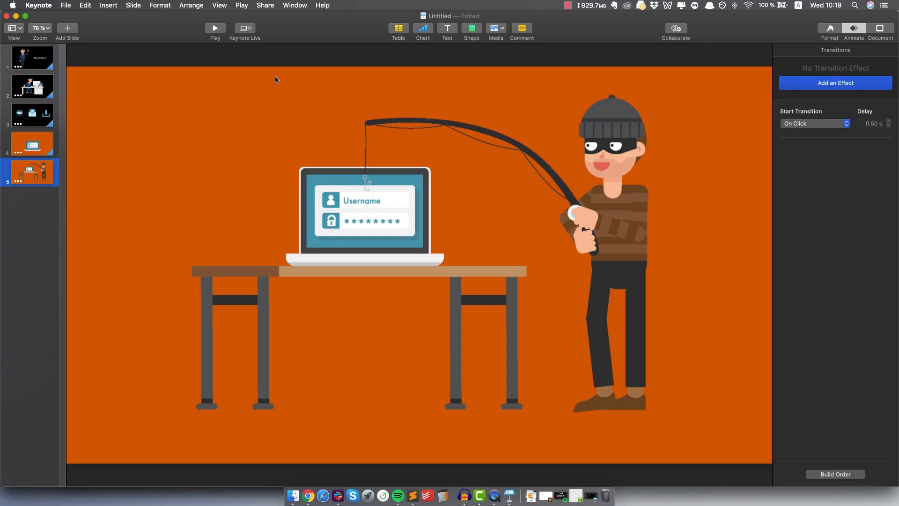
{"action": "left_click", "coordinate": [35, 66]}
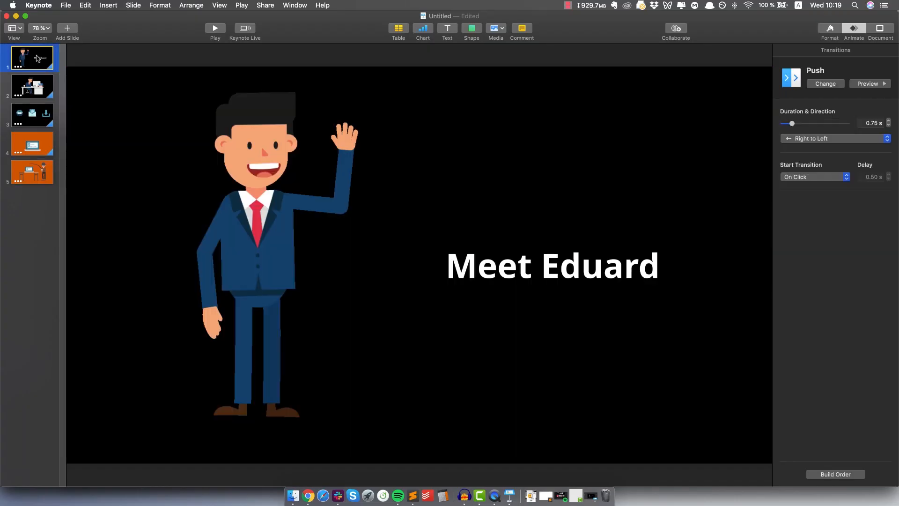
{"action": "left_click", "coordinate": [216, 29]}
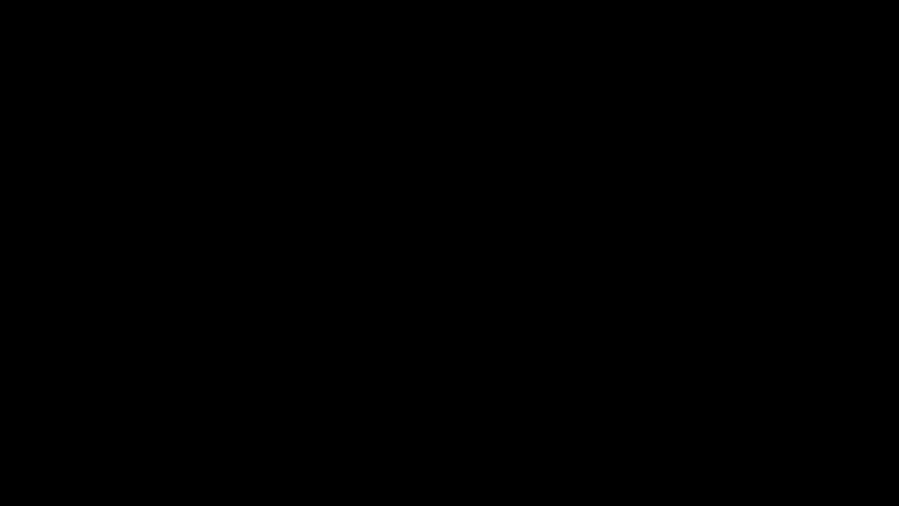
{"action": "key", "text": "Escape"}
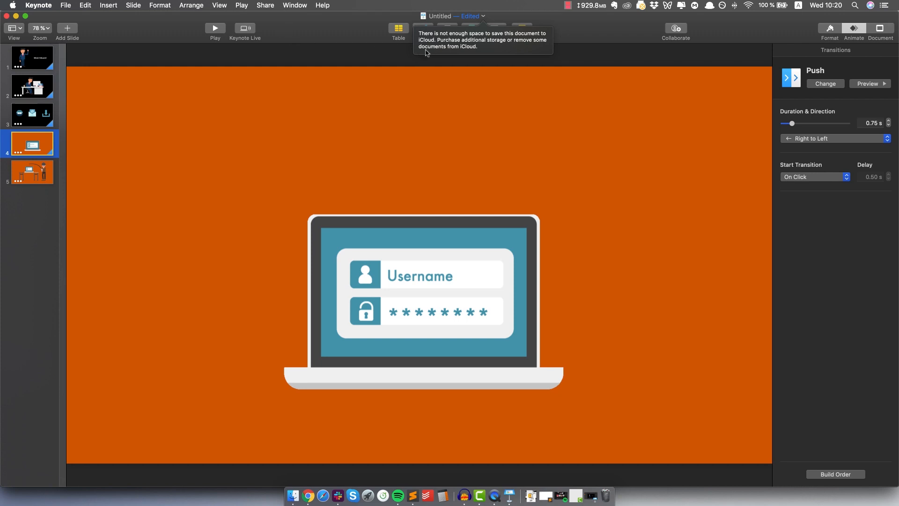
Open the slideshow recording view from slide 1 and mute the microphone.
{"action": "left_click", "coordinate": [523, 19]}
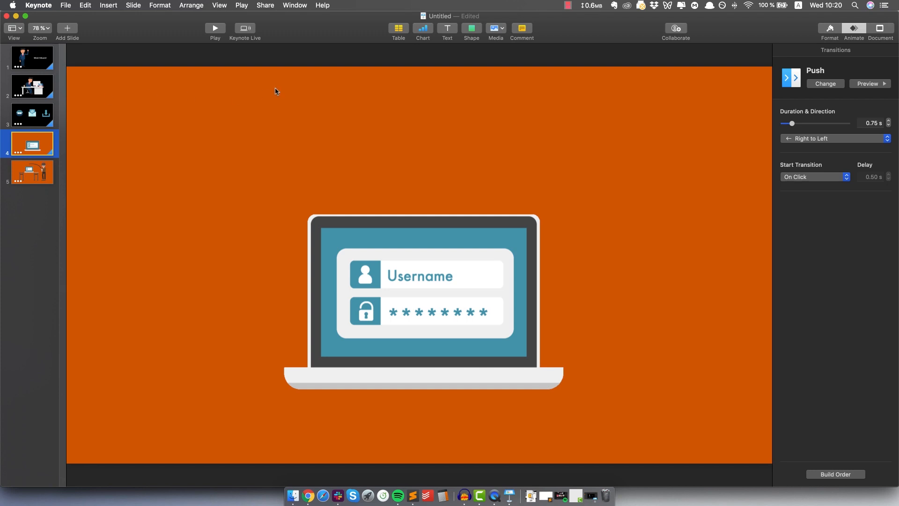
{"action": "left_click", "coordinate": [46, 119]}
{"action": "left_click", "coordinate": [31, 56]}
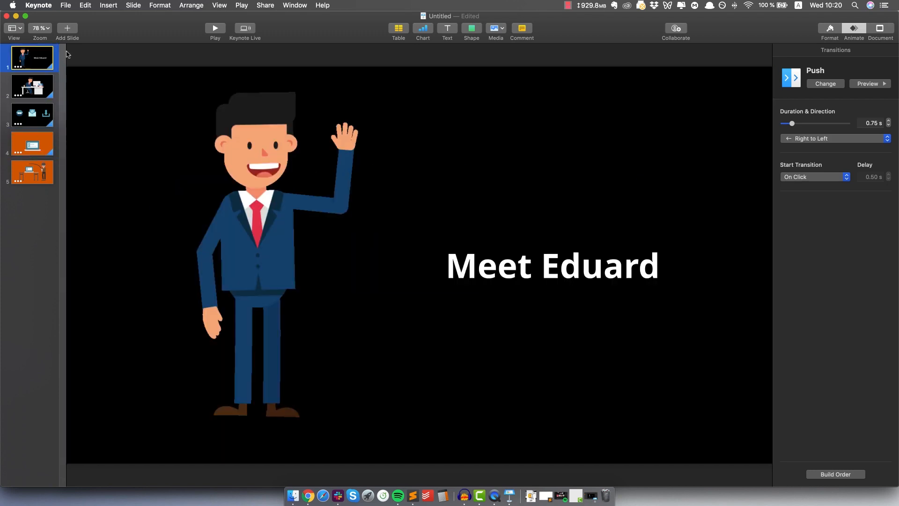
{"action": "left_click", "coordinate": [242, 5]}
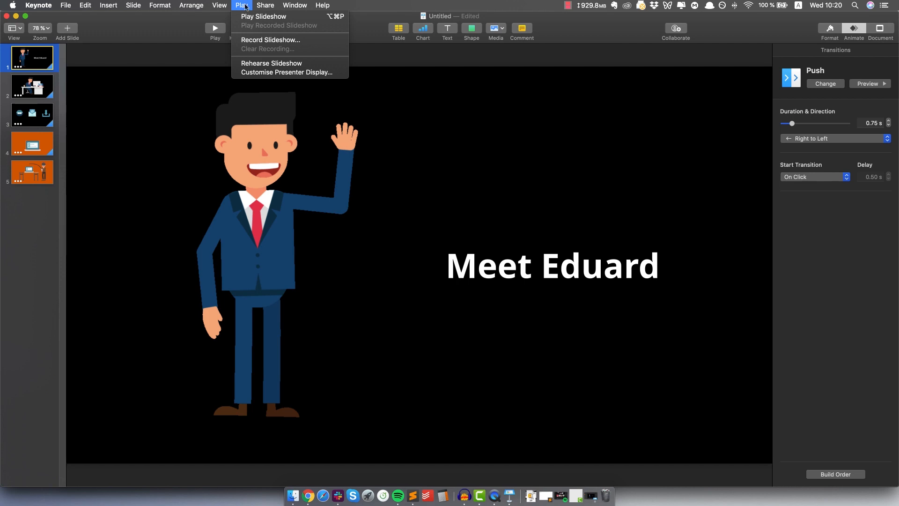
{"action": "left_click", "coordinate": [262, 41]}
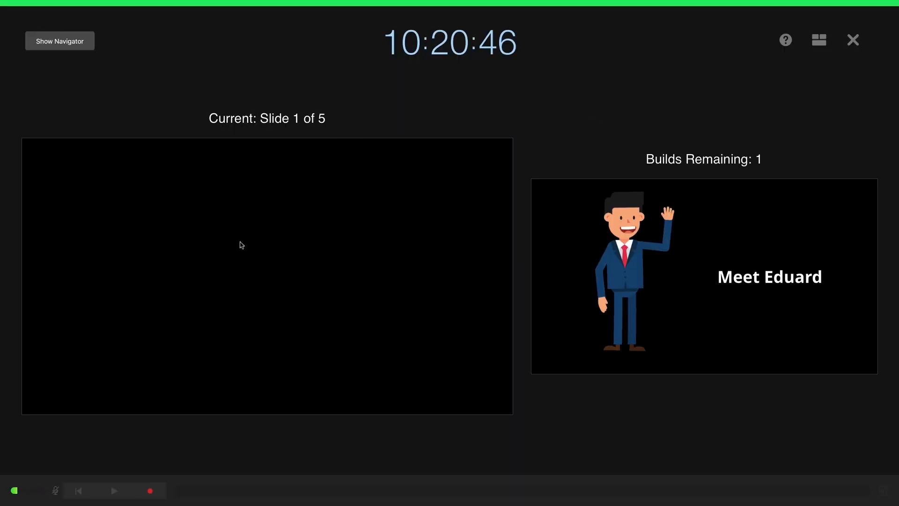
{"action": "left_click", "coordinate": [56, 491]}
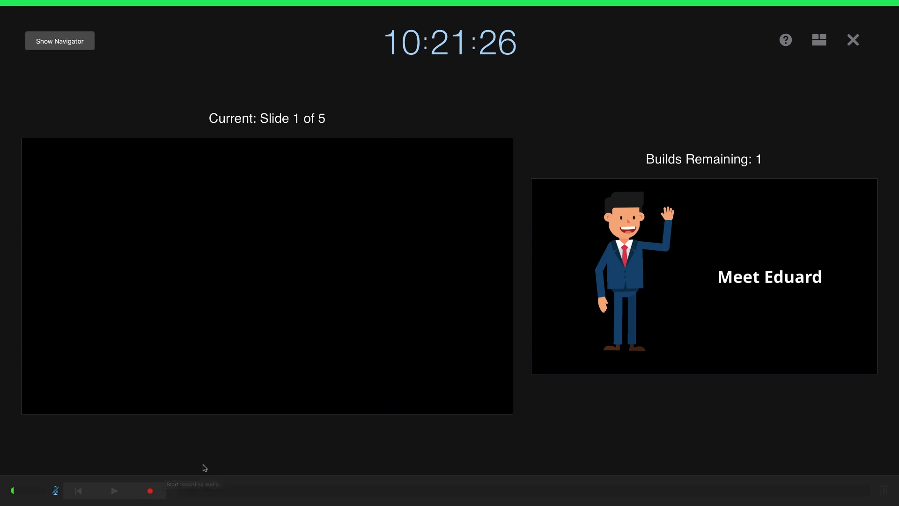
Record the slideshow while advancing through all five slides, stop the recording after slide 5 and close the recording view.
{"action": "left_click", "coordinate": [150, 490]}
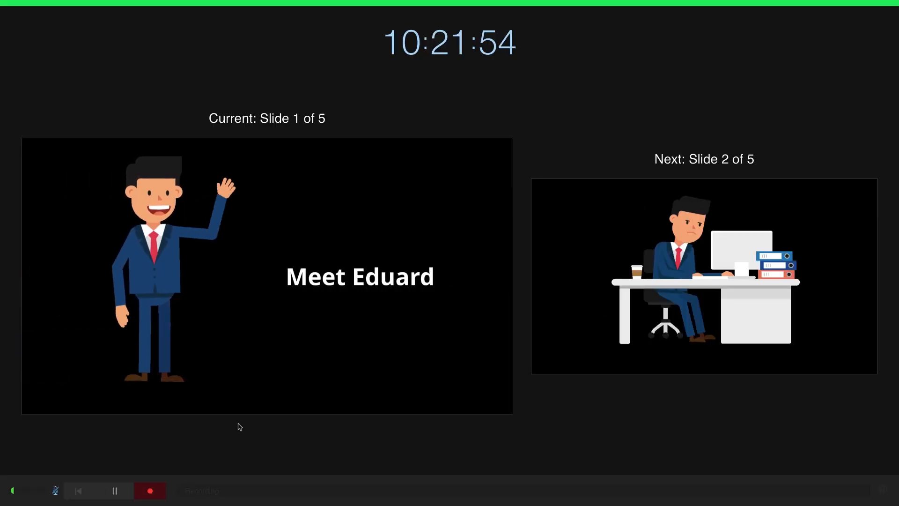
{"action": "key", "text": "Right"}
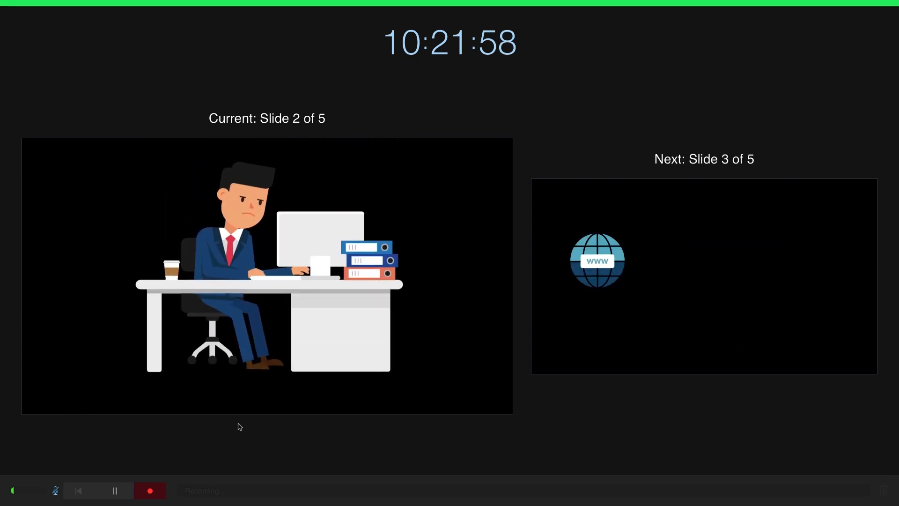
{"action": "key", "text": "Right"}
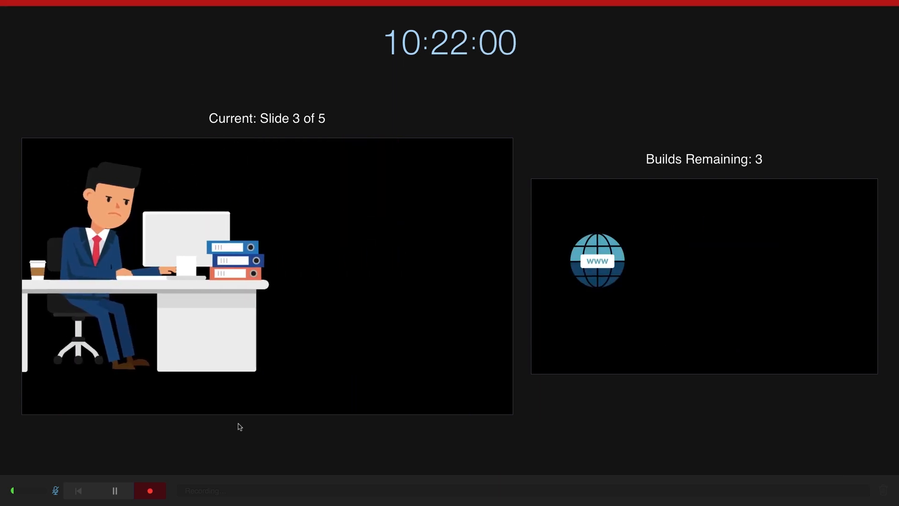
{"action": "key", "text": "Right"}
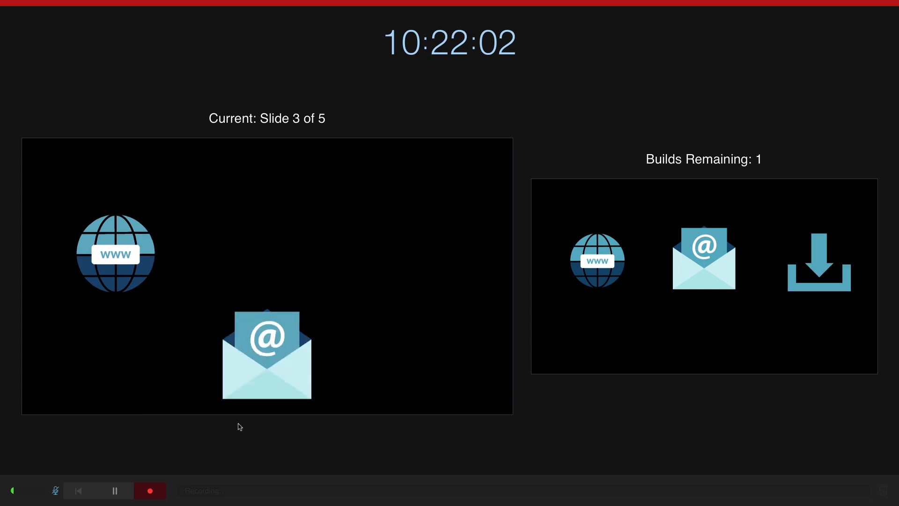
{"action": "key", "text": "Right"}
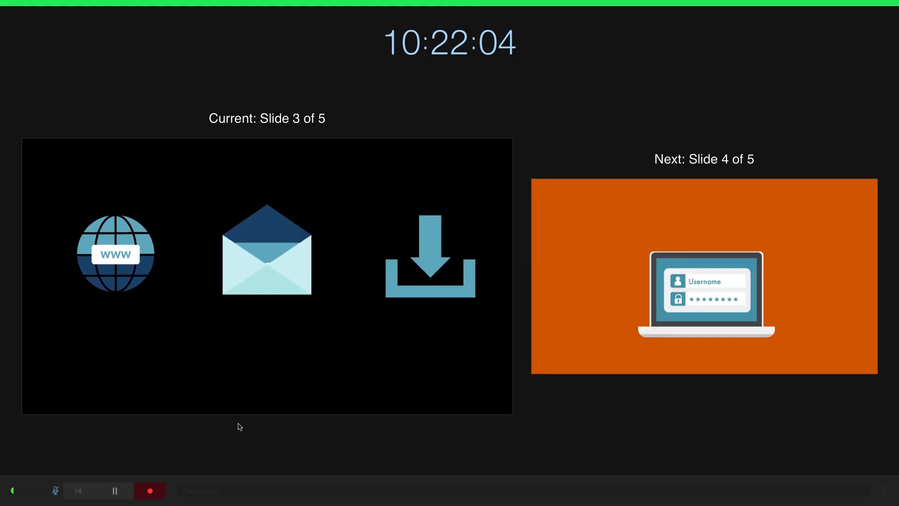
{"action": "key", "text": "Right"}
{"action": "key", "text": "Right"}
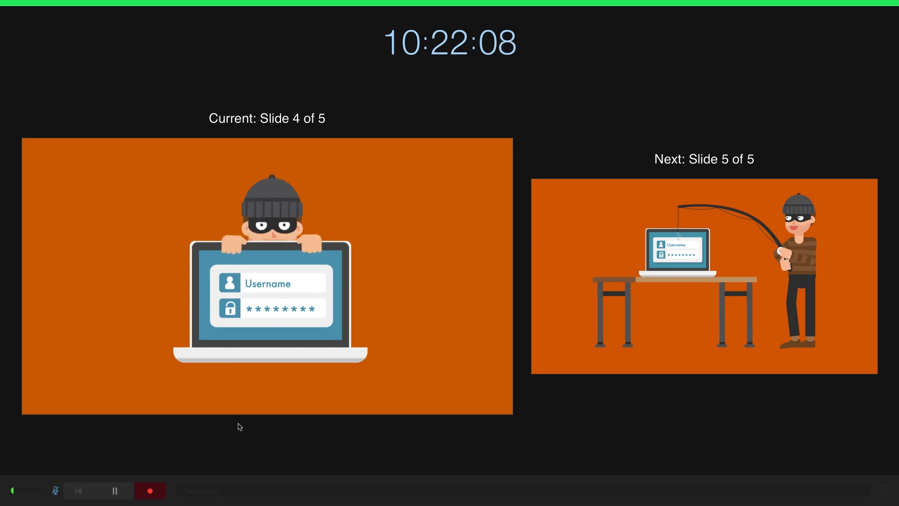
{"action": "key", "text": "Right"}
{"action": "key", "text": "Right"}
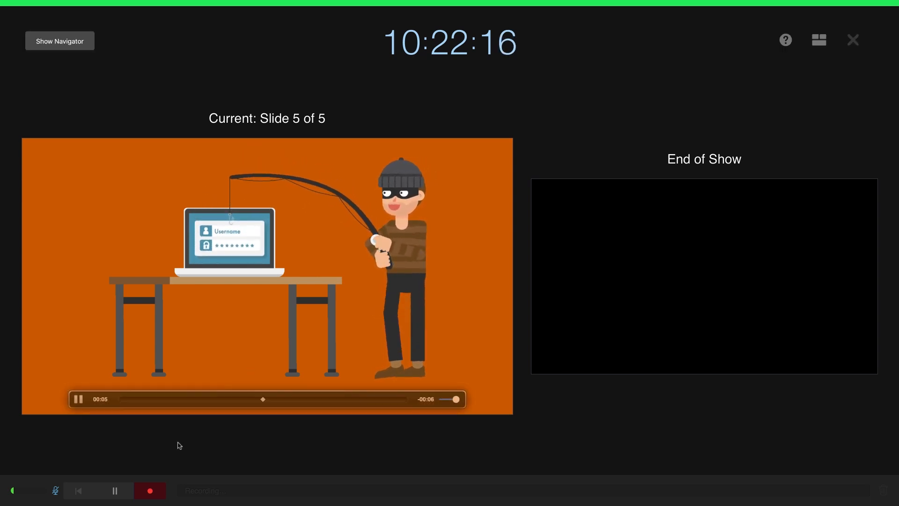
{"action": "left_click", "coordinate": [149, 490]}
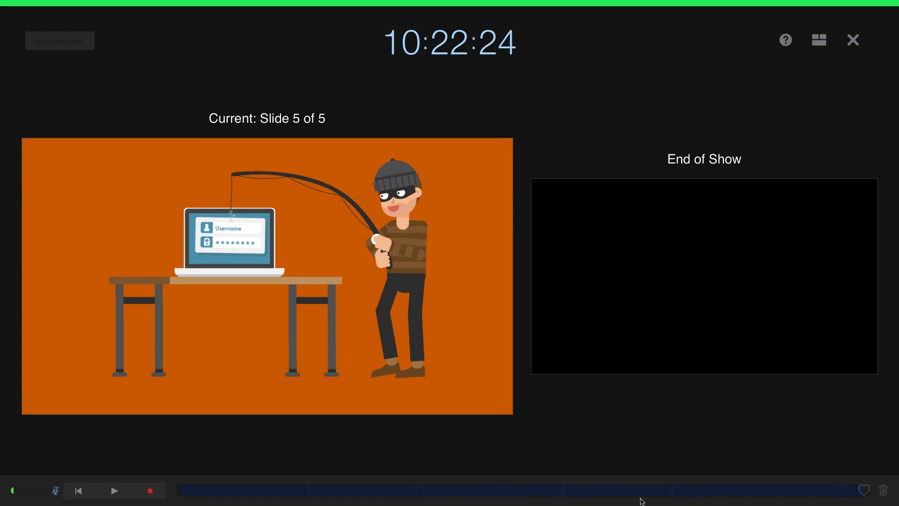
{"action": "left_click", "coordinate": [853, 40]}
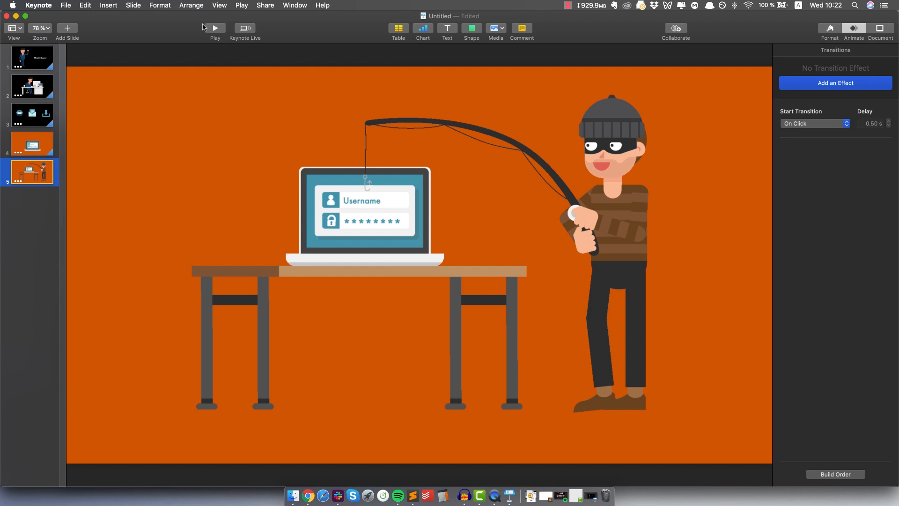
Look through the slides, play the recorded slideshow from slide 1 and exit playback.
{"action": "left_click", "coordinate": [38, 55]}
{"action": "left_click", "coordinate": [37, 80]}
{"action": "left_click", "coordinate": [40, 106]}
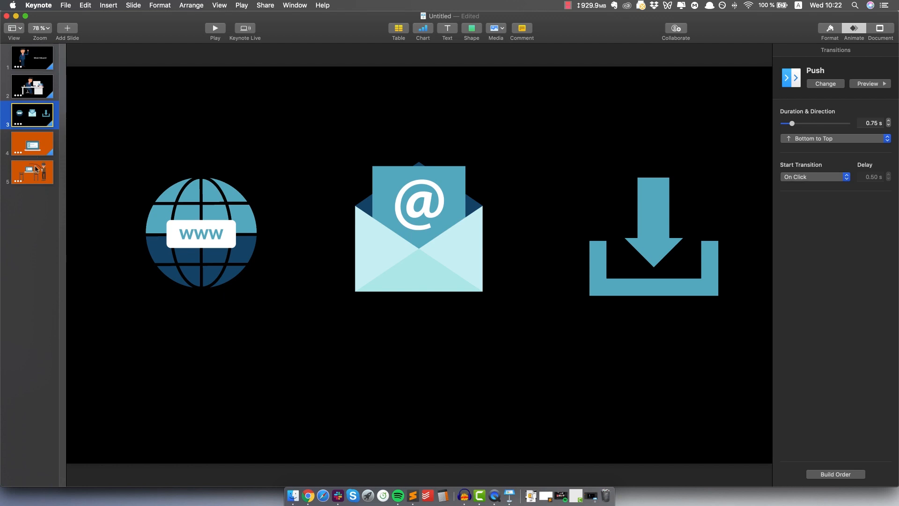
{"action": "left_click", "coordinate": [26, 178]}
{"action": "left_click", "coordinate": [37, 57]}
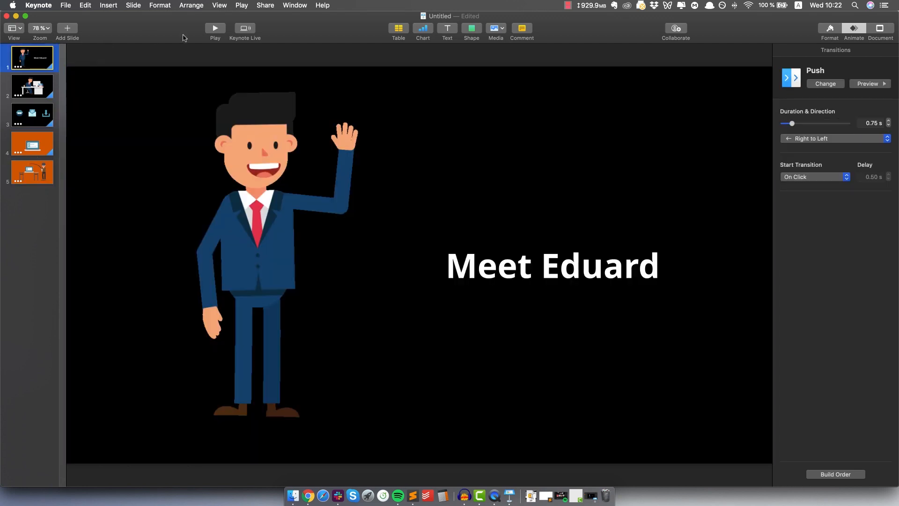
{"action": "left_click", "coordinate": [219, 28]}
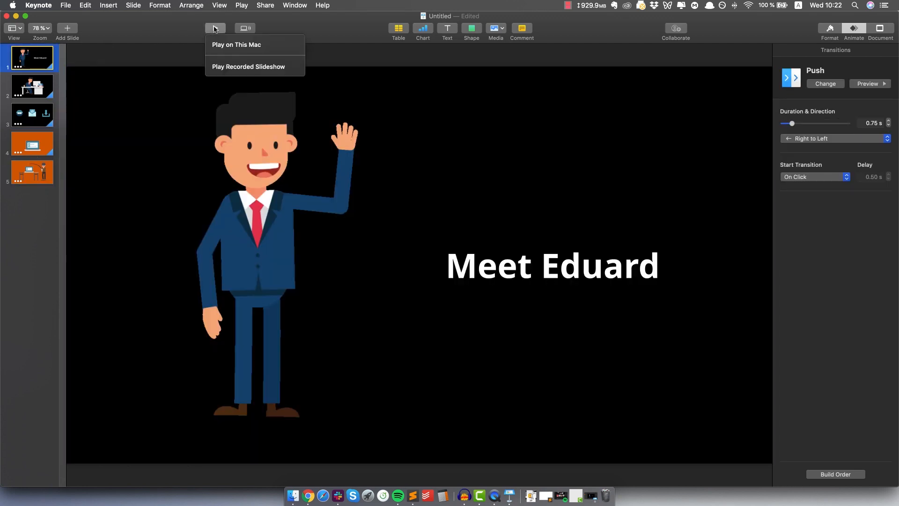
{"action": "left_click", "coordinate": [258, 67]}
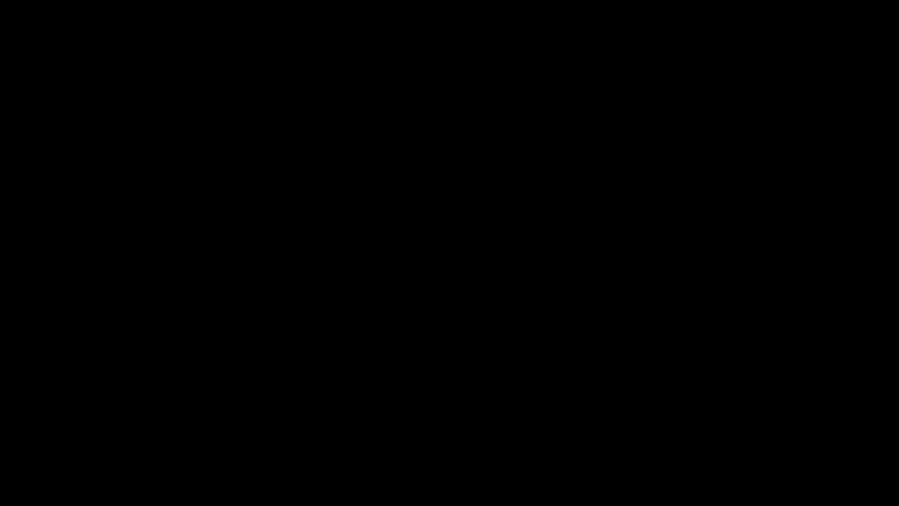
{"action": "key", "text": "Escape"}
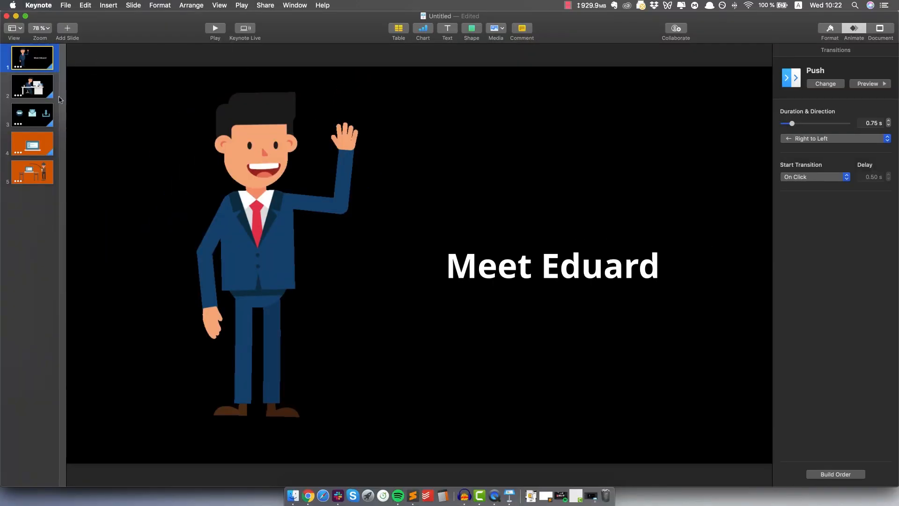
Look through slides 2 to 5 and return to slide 1.
{"action": "left_click", "coordinate": [26, 92]}
{"action": "left_click", "coordinate": [43, 122]}
{"action": "left_click", "coordinate": [39, 148]}
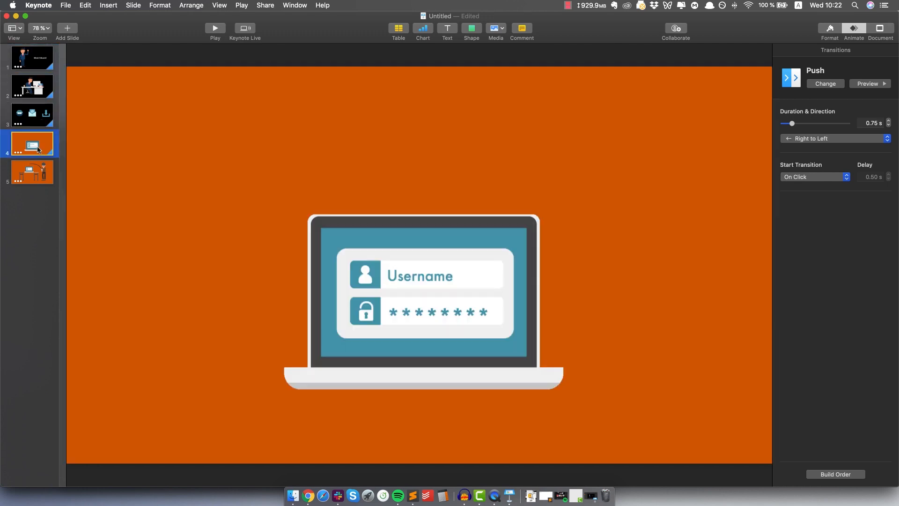
{"action": "left_click", "coordinate": [35, 179]}
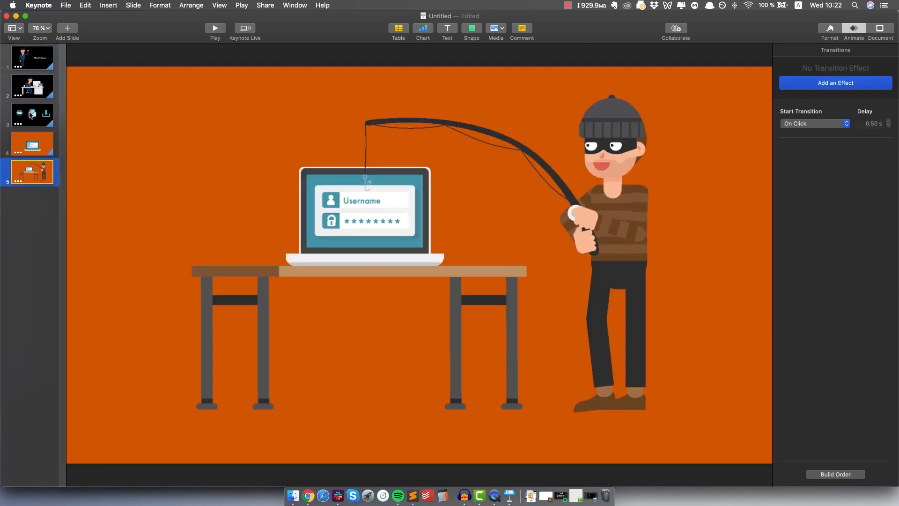
{"action": "left_click", "coordinate": [30, 61]}
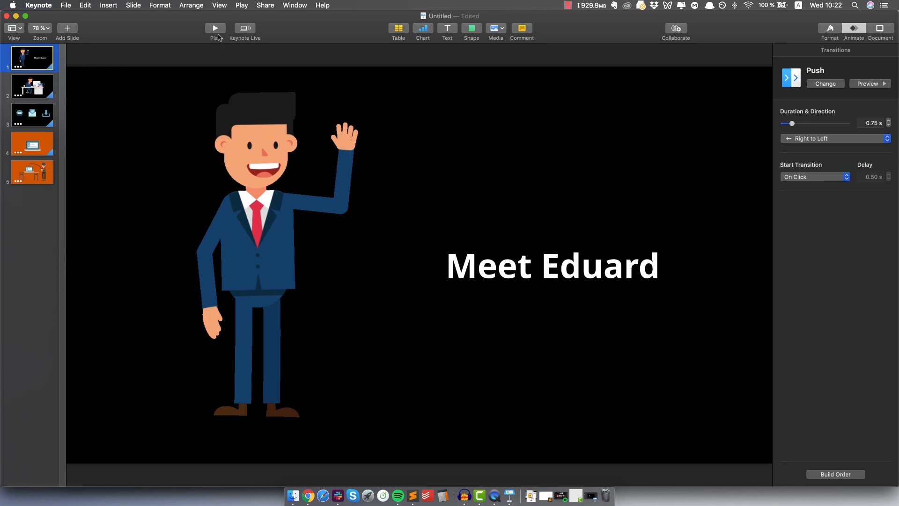
{"action": "left_click", "coordinate": [243, 6]}
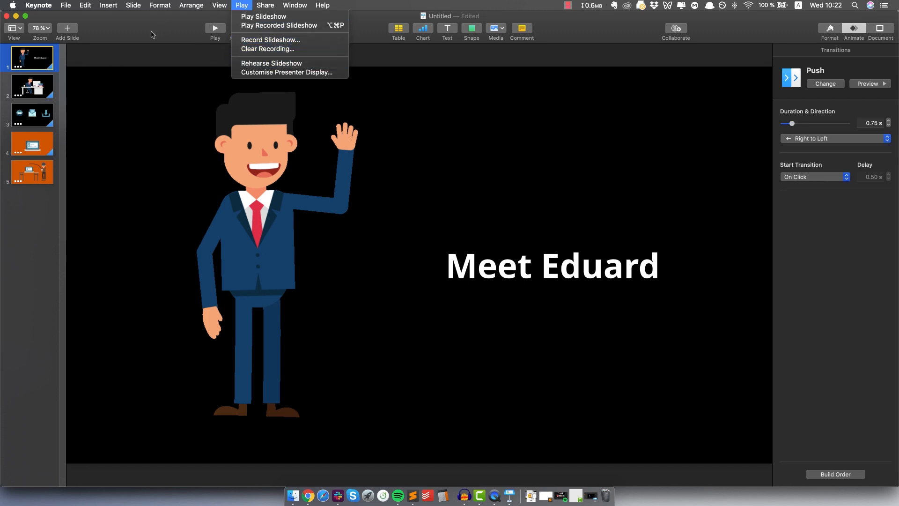
{"action": "left_click", "coordinate": [151, 34]}
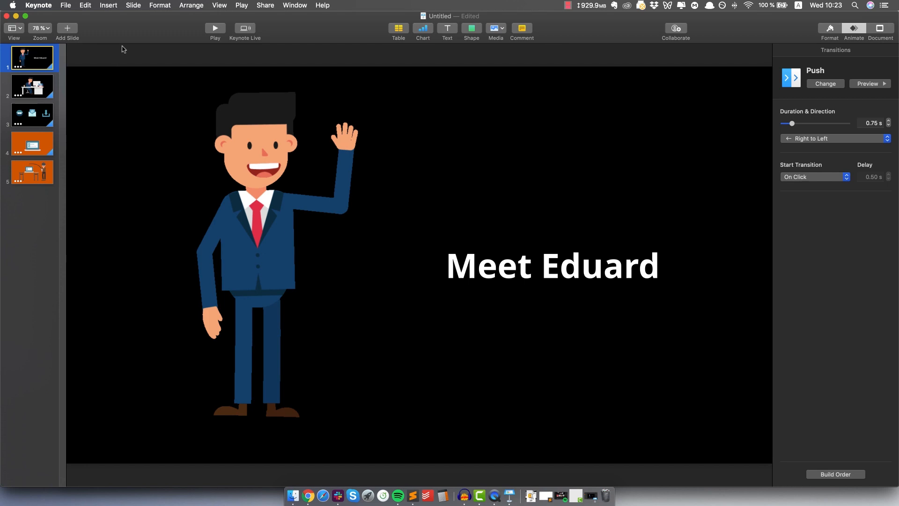
Set up a movie export of the presentation with Slideshow Recording playback and 1080p resolution.
{"action": "left_click", "coordinate": [66, 6]}
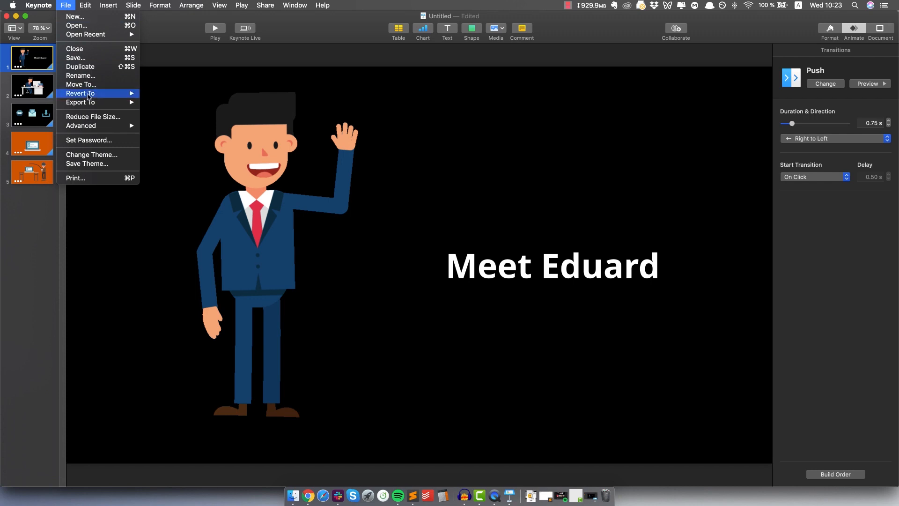
{"action": "mouse_move", "coordinate": [93, 103]}
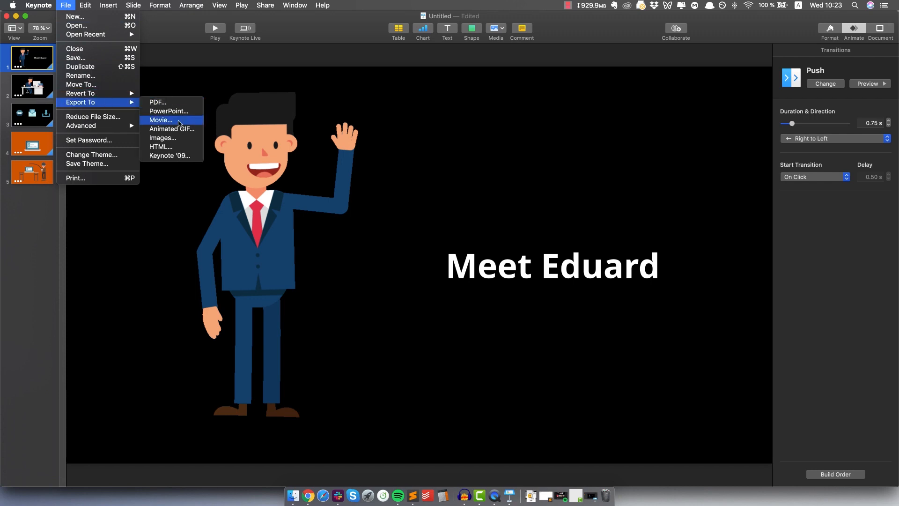
{"action": "left_click", "coordinate": [160, 120]}
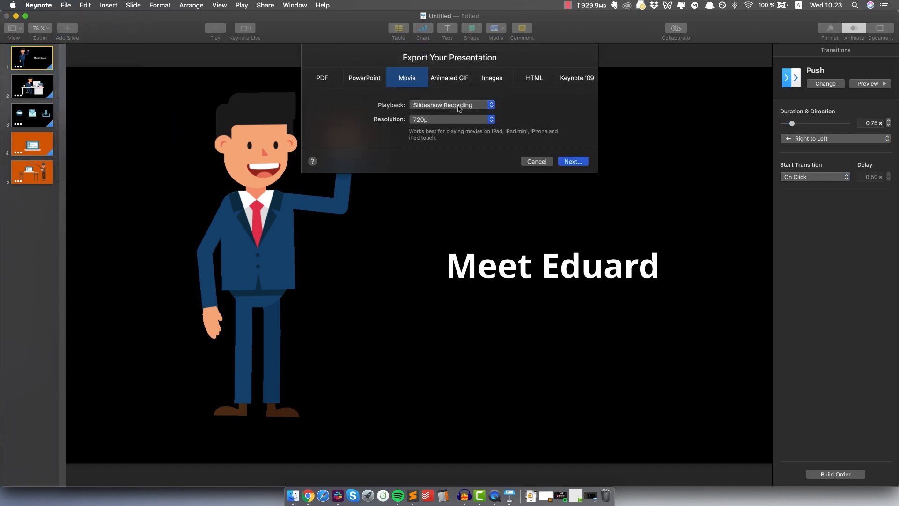
{"action": "left_click", "coordinate": [459, 109]}
{"action": "left_click", "coordinate": [449, 105]}
{"action": "left_click", "coordinate": [450, 104]}
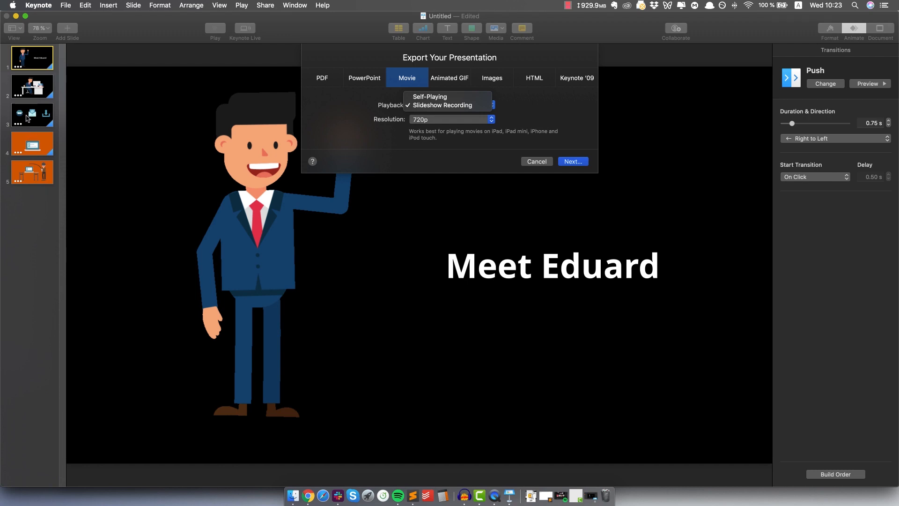
{"action": "left_click", "coordinate": [443, 106]}
{"action": "left_click", "coordinate": [445, 121]}
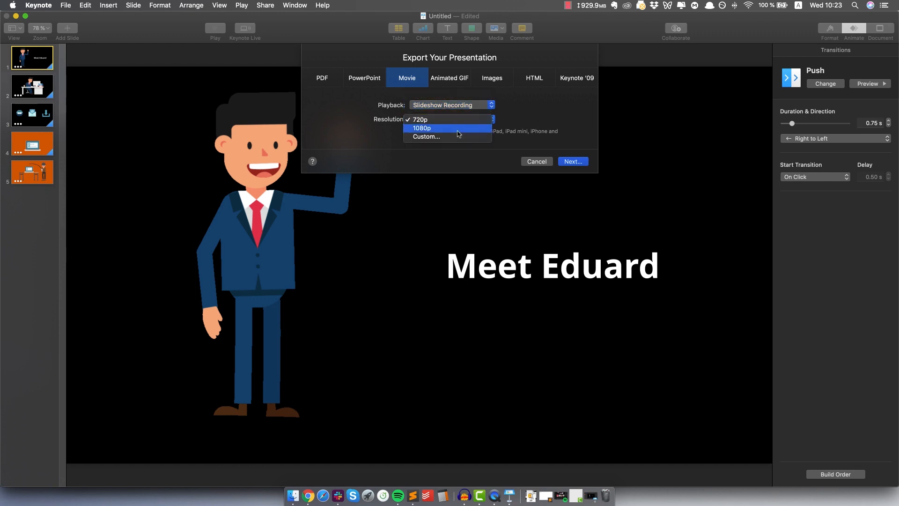
{"action": "left_click", "coordinate": [463, 128]}
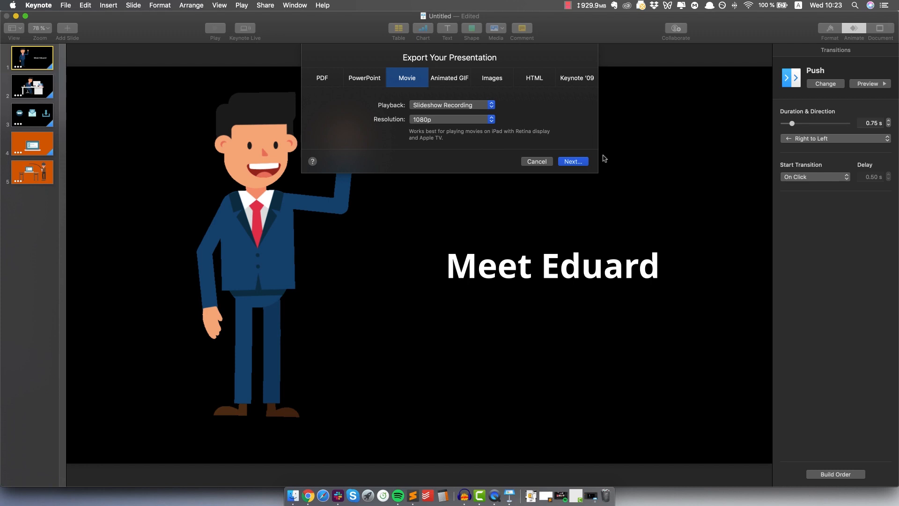
Name the movie Keynote ExporVideo and export it to the 9 - Keynote folder.
{"action": "left_click", "coordinate": [573, 162]}
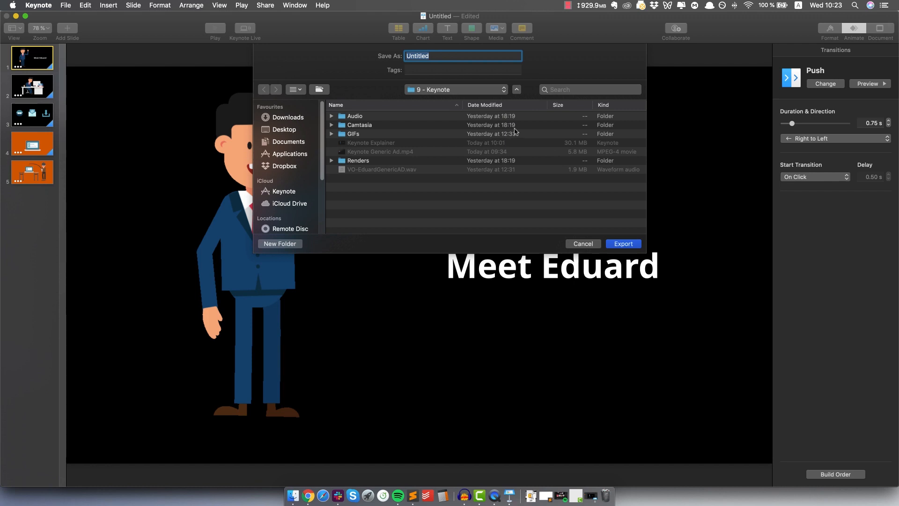
{"action": "type", "text": "Keynote ExporVideo"}
{"action": "key", "text": "Return"}
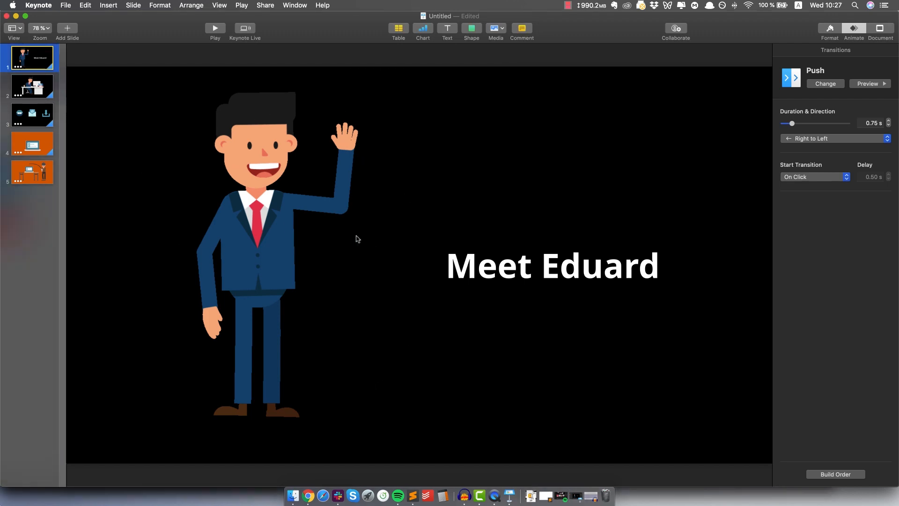
{"action": "left_click", "coordinate": [17, 93]}
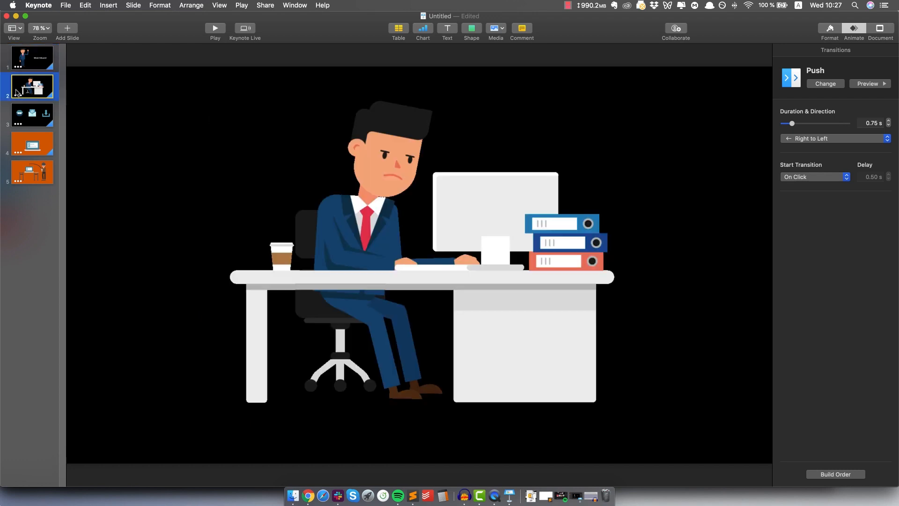
{"action": "left_click", "coordinate": [397, 219]}
{"action": "left_click", "coordinate": [140, 255]}
Switch to Chrome and browse the animated icons in VideoPlasty's GIF category.
{"action": "left_click", "coordinate": [307, 495]}
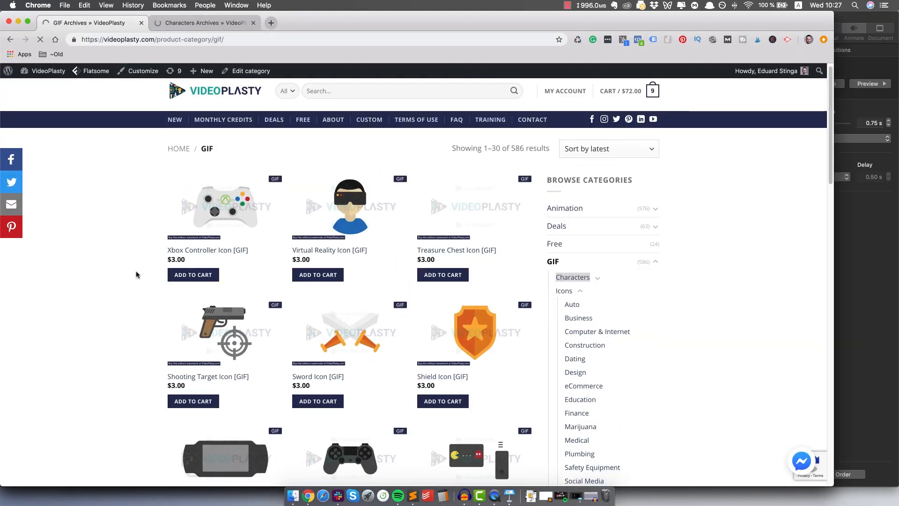
{"action": "scroll", "coordinate": [126, 279], "scroll_direction": "down", "scroll_amount": 1}
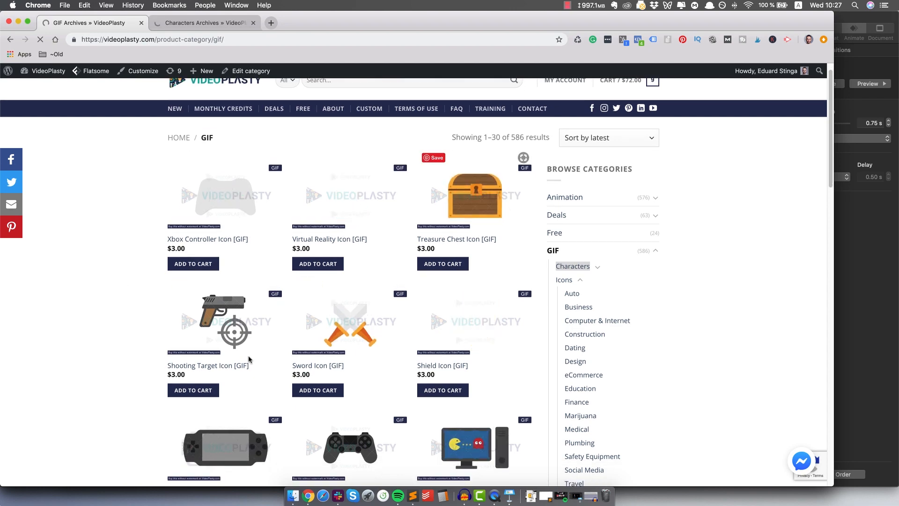
{"action": "scroll", "coordinate": [262, 229], "scroll_direction": "down", "scroll_amount": 1}
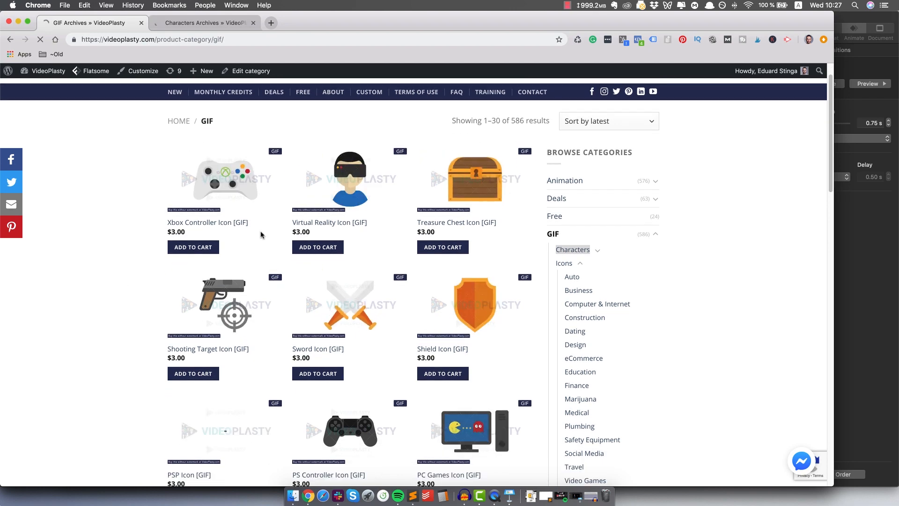
{"action": "scroll", "coordinate": [248, 268], "scroll_direction": "up", "scroll_amount": 1}
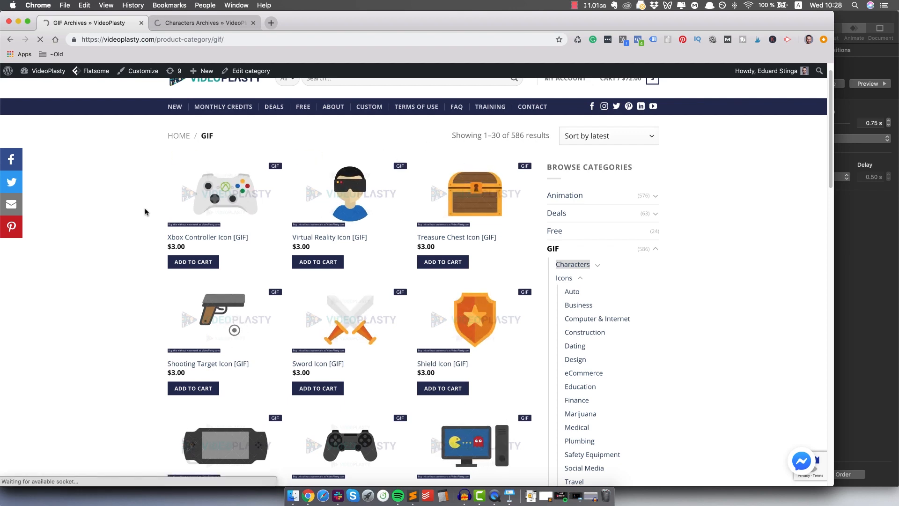
{"action": "scroll", "coordinate": [147, 252], "scroll_direction": "down", "scroll_amount": 2}
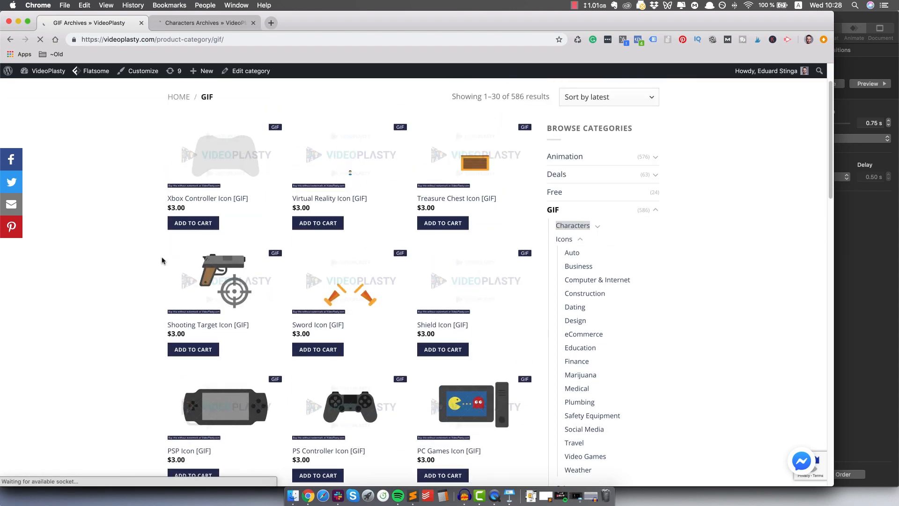
{"action": "scroll", "coordinate": [163, 261], "scroll_direction": "up", "scroll_amount": 1}
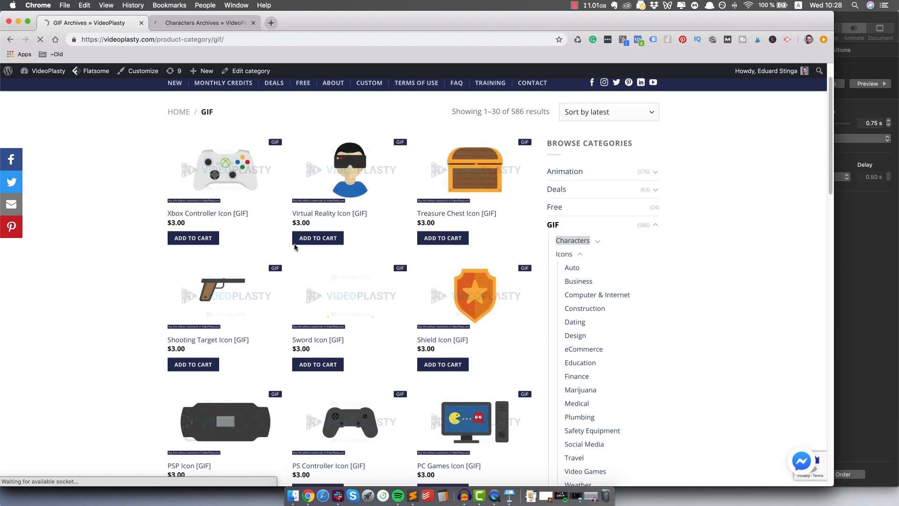
{"action": "scroll", "coordinate": [304, 256], "scroll_direction": "down", "scroll_amount": 1}
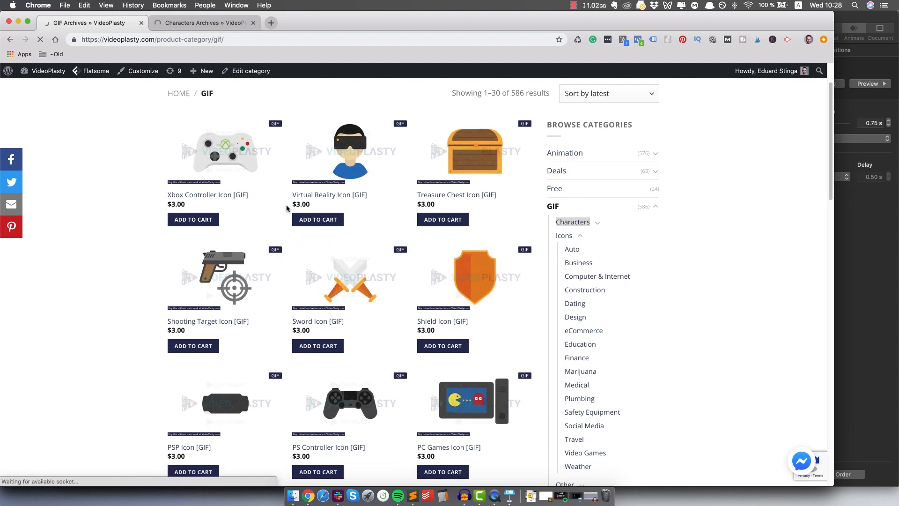
{"action": "scroll", "coordinate": [319, 294], "scroll_direction": "down", "scroll_amount": 10}
{"action": "scroll", "coordinate": [319, 295], "scroll_direction": "down", "scroll_amount": 13}
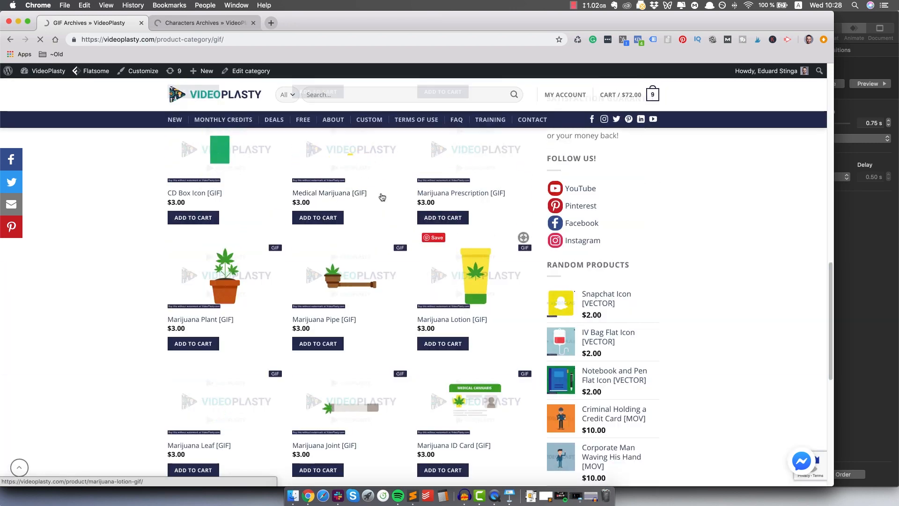
Browse the character GIFs in VideoPlasty's Characters category, and return to the Keynote presentation.
{"action": "left_click", "coordinate": [191, 23]}
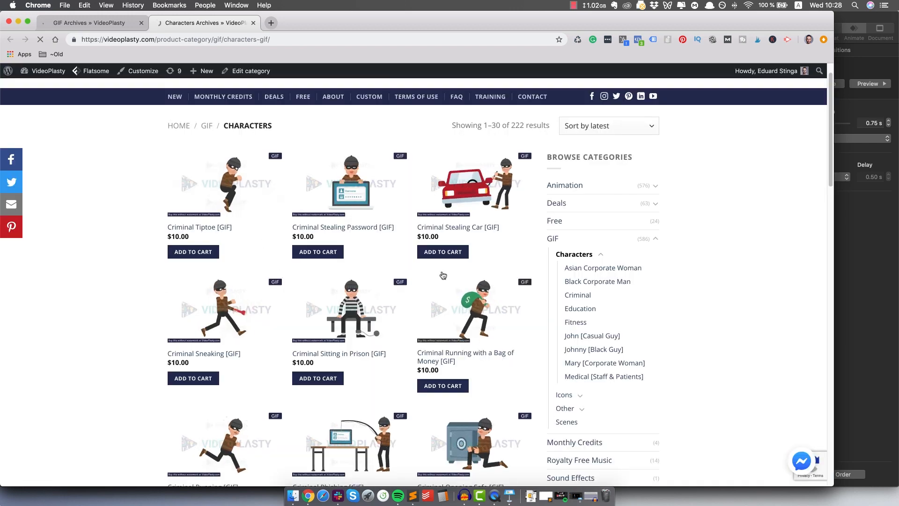
{"action": "scroll", "coordinate": [585, 291], "scroll_direction": "down", "scroll_amount": 1}
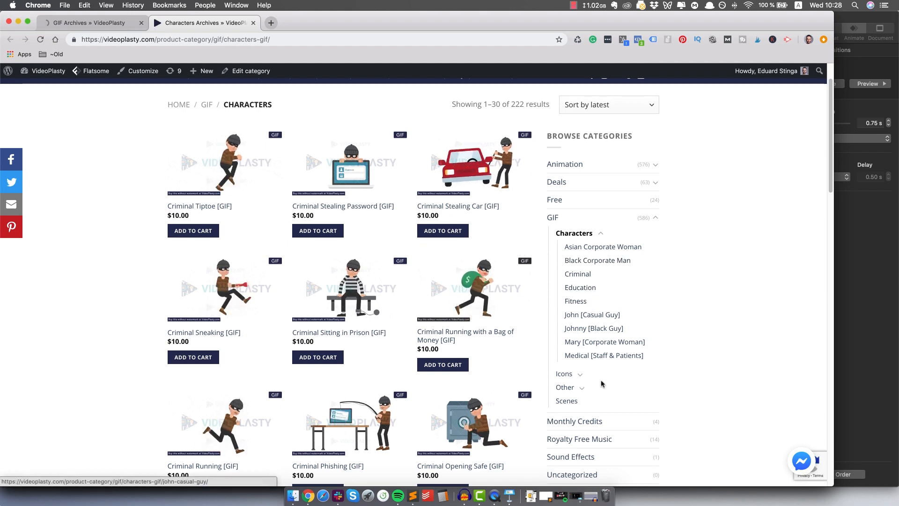
{"action": "scroll", "coordinate": [270, 359], "scroll_direction": "down", "scroll_amount": 5}
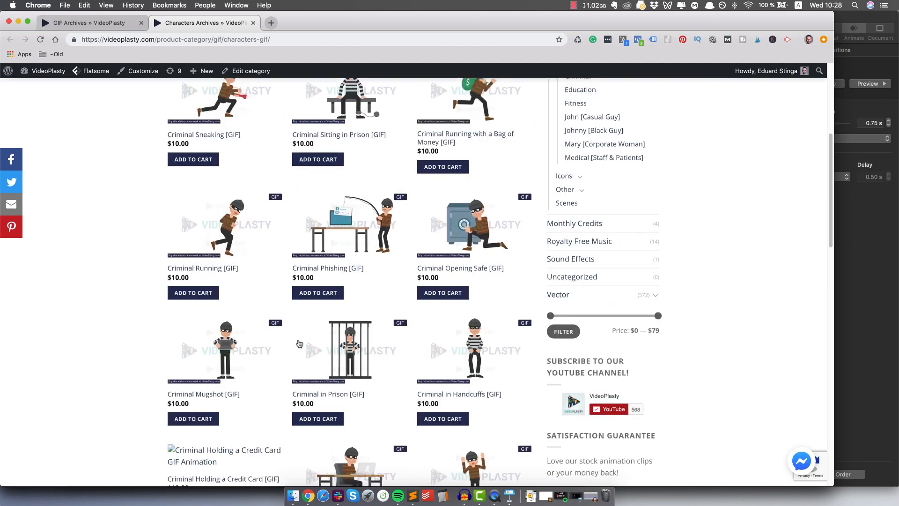
{"action": "left_click", "coordinate": [510, 495]}
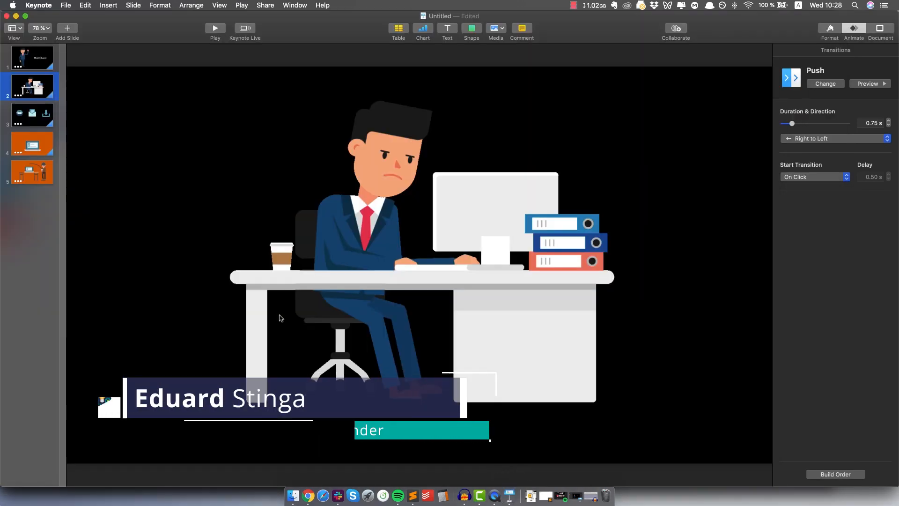